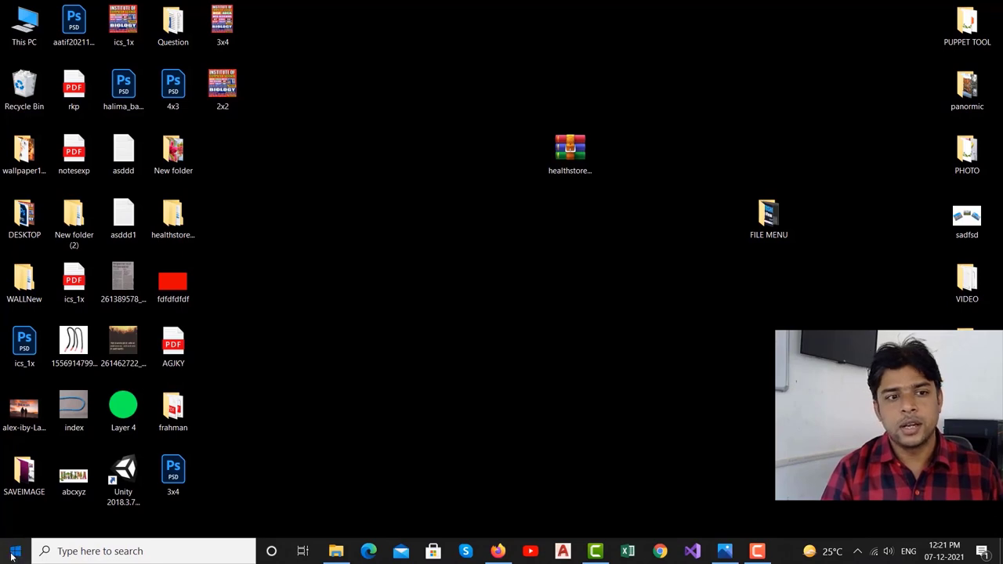
# Launch Adobe Photoshop 2022 from the Windows Start menu
pyautogui.click(15, 551)
pyautogui.click(69, 444)
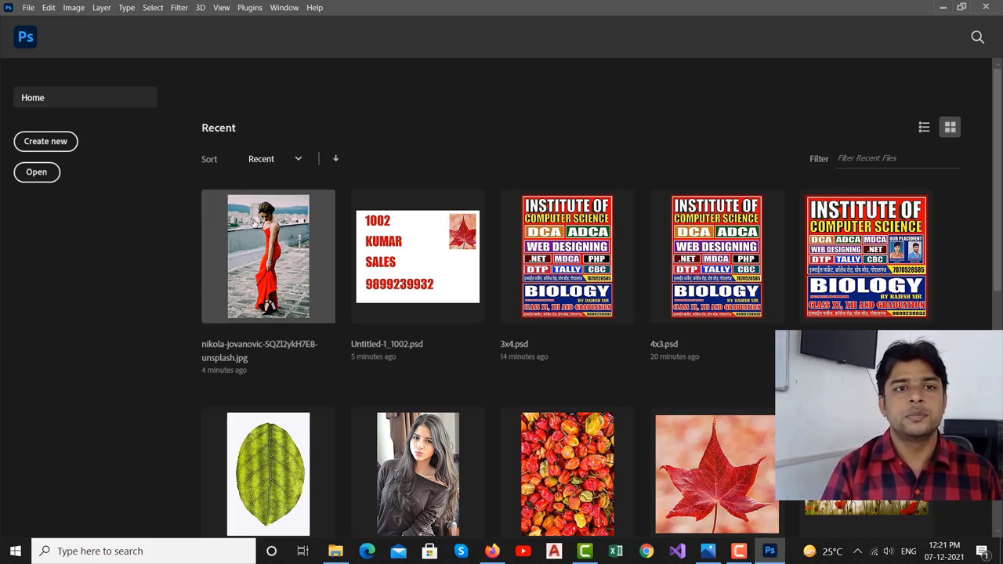
# Open the recent red-dress photo, then Select All and Deselect from the Select menu
pyautogui.click(255, 222)
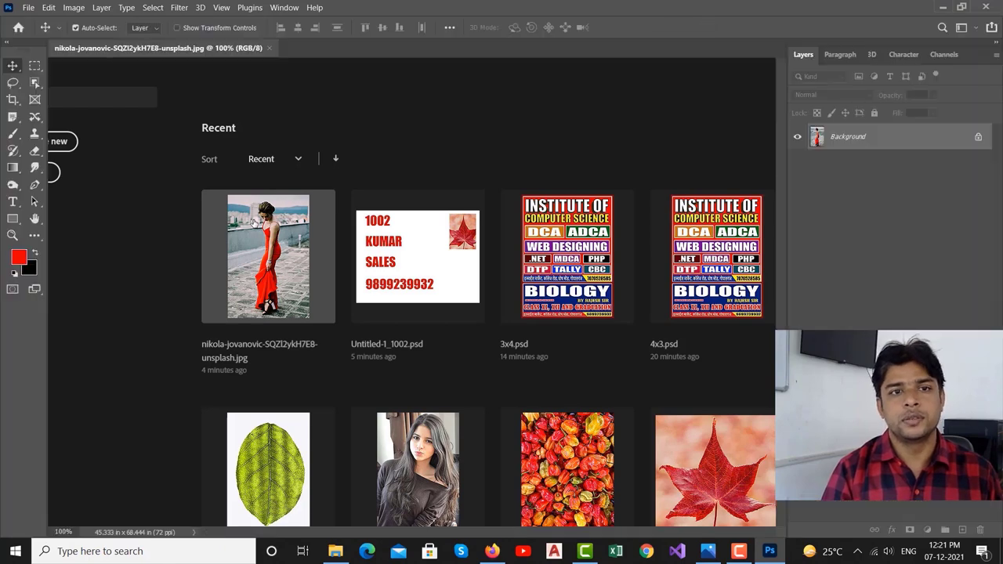
pyautogui.click(153, 8)
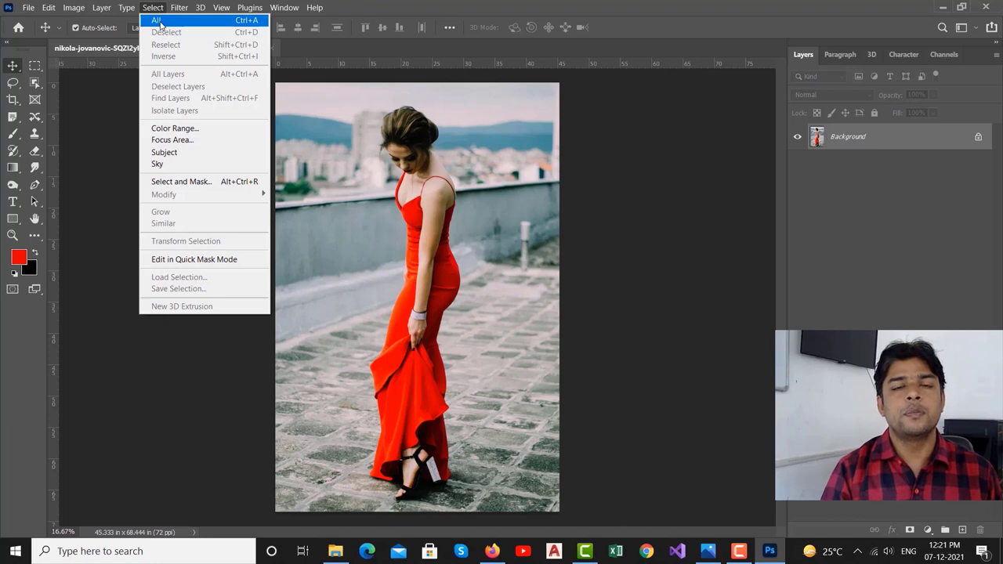
pyautogui.click(156, 20)
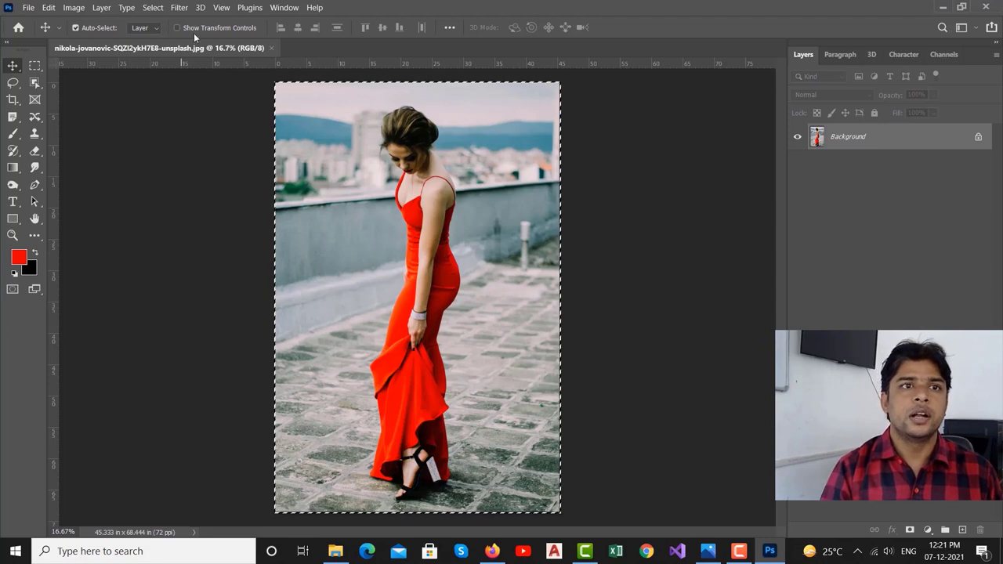
pyautogui.click(153, 8)
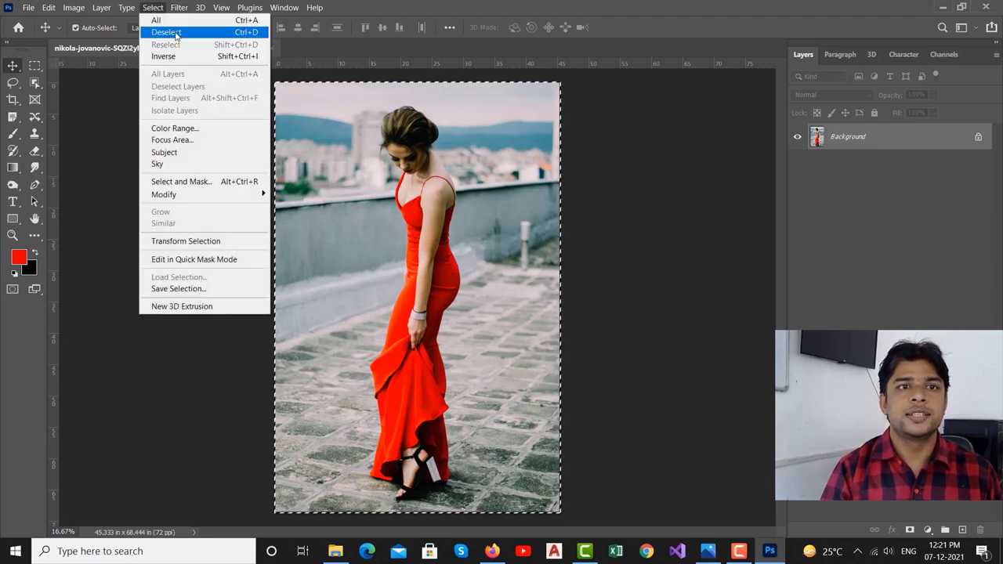
pyautogui.click(175, 33)
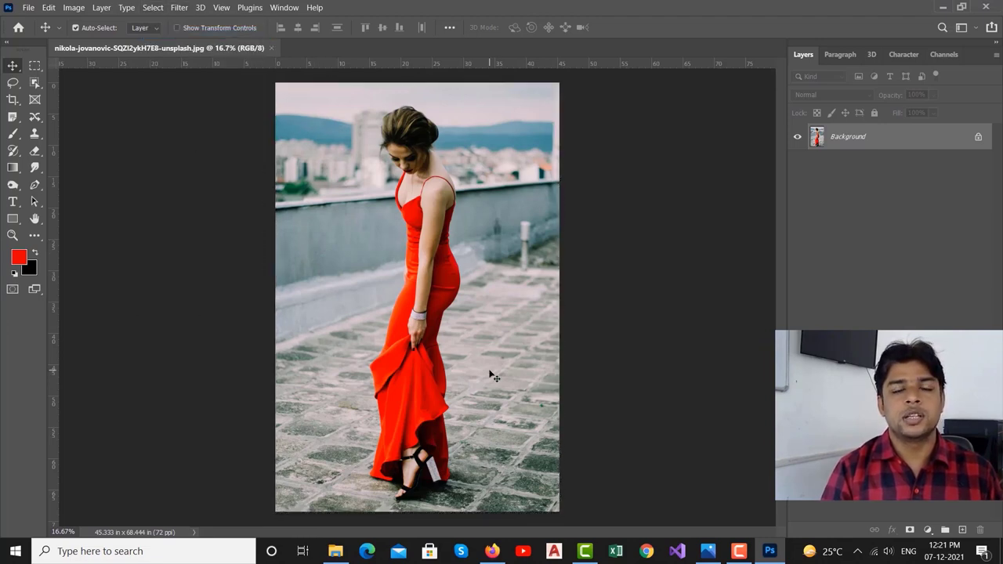
# Repeat with Ctrl+A and Ctrl+D, then Reselect the whole image and deselect again
pyautogui.hotkey('ctrl', 'a')
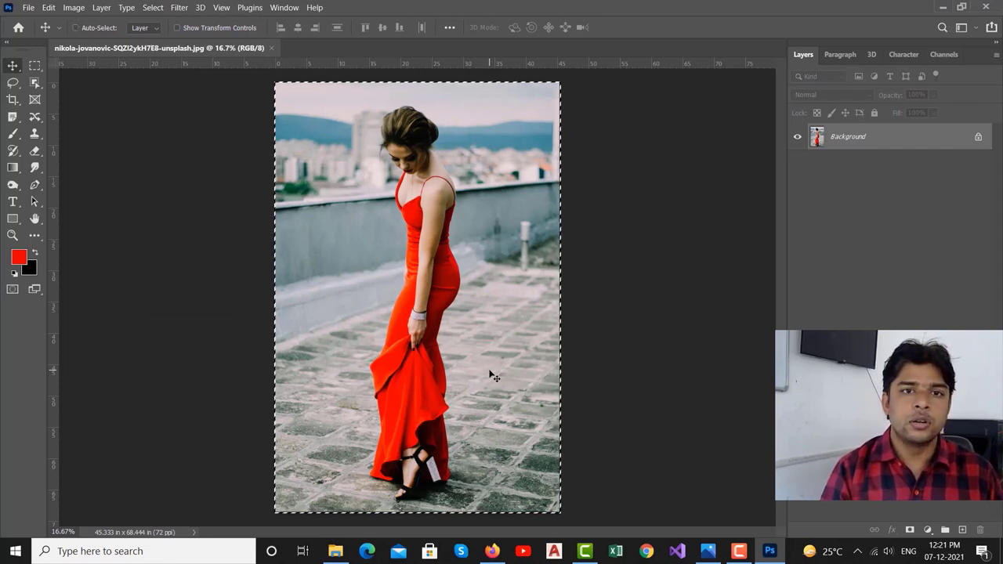
pyautogui.hotkey('ctrl', 'd')
pyautogui.press('ctrl')
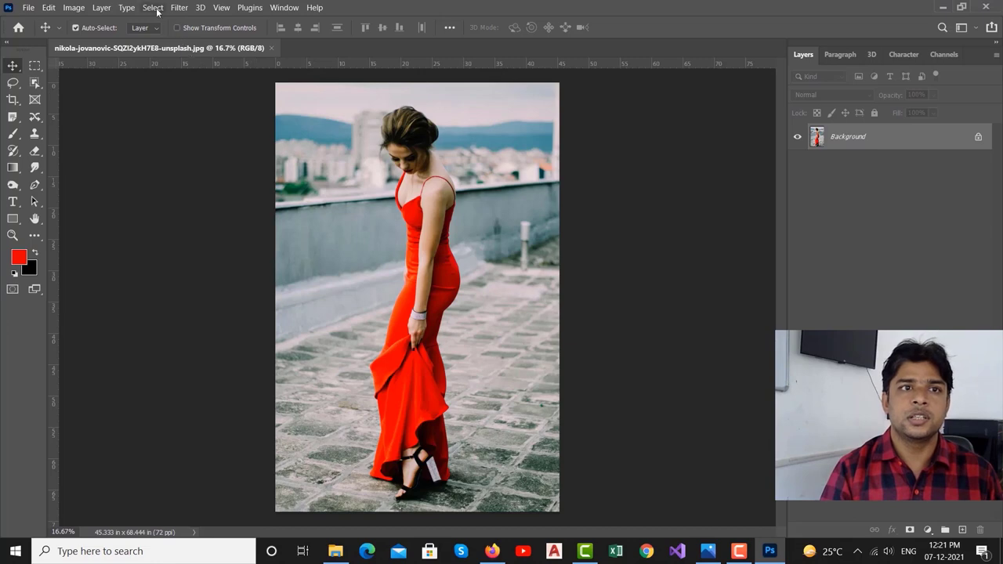
pyautogui.click(153, 8)
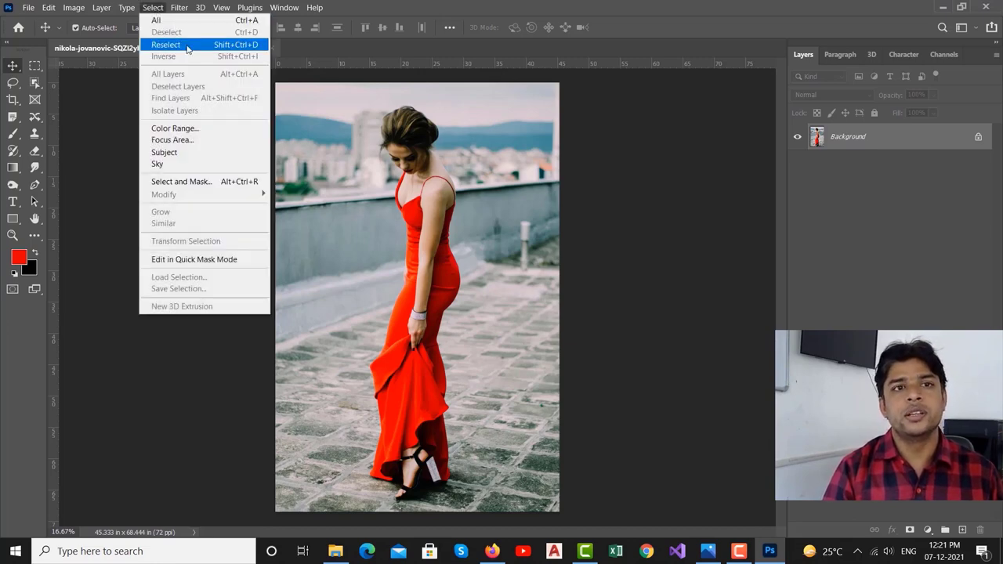
pyautogui.click(165, 45)
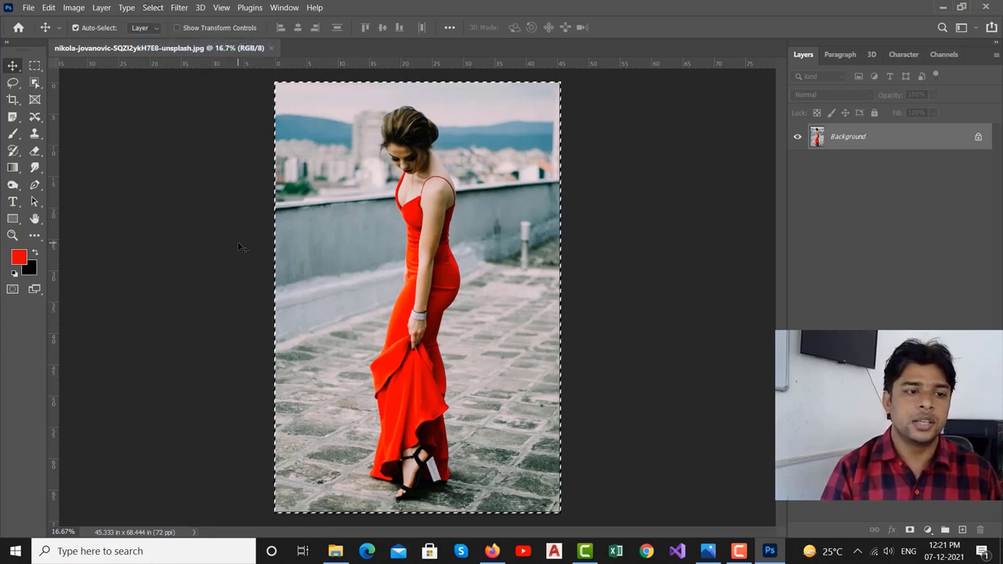
pyautogui.hotkey('ctrl', 'd')
# Draw a rectangular marquee around the woman, deselect it, then restore it with Select > Reselect
pyautogui.click(36, 67)
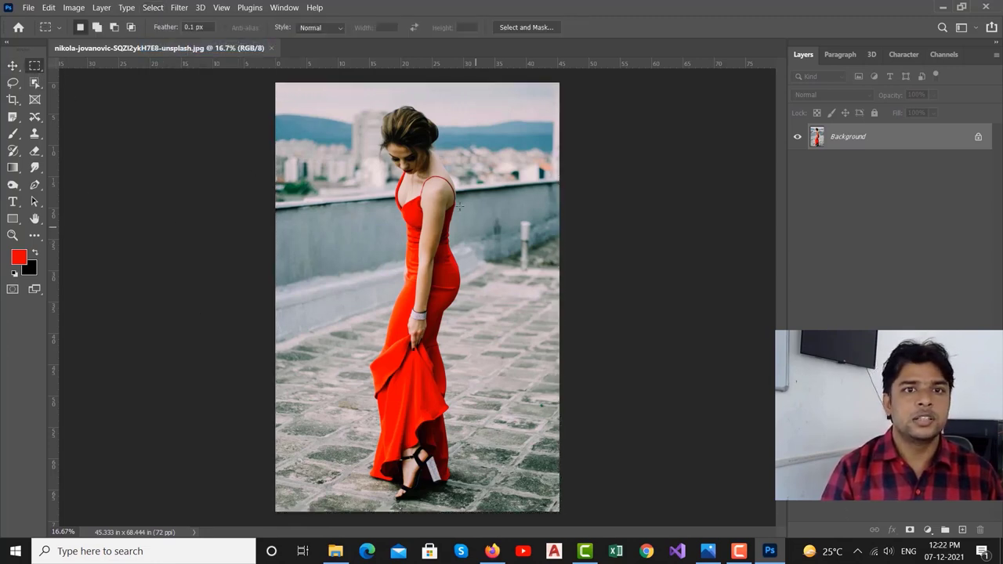
pyautogui.moveTo(355, 112); pyautogui.dragTo(515, 481)
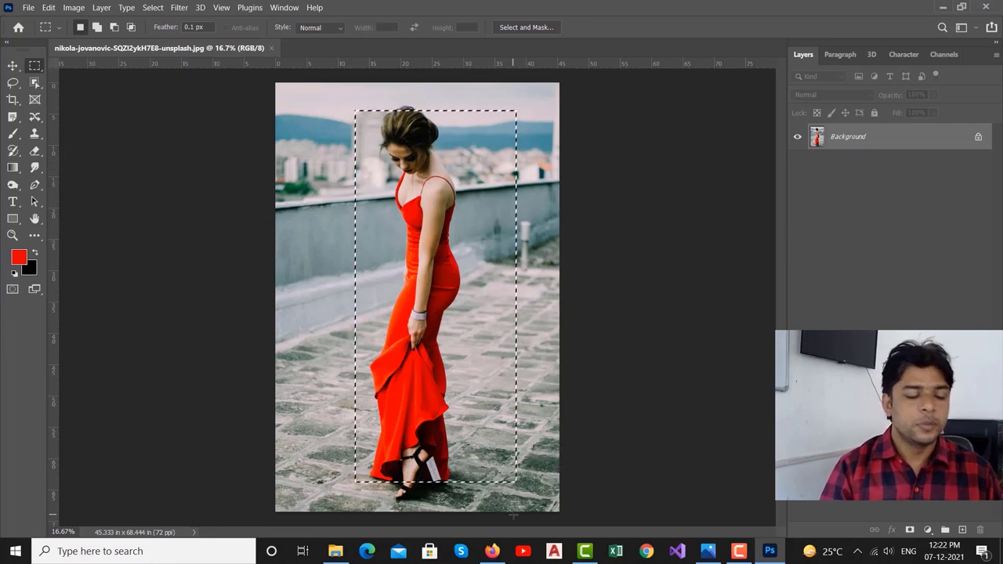
pyautogui.hotkey('ctrl', 'd')
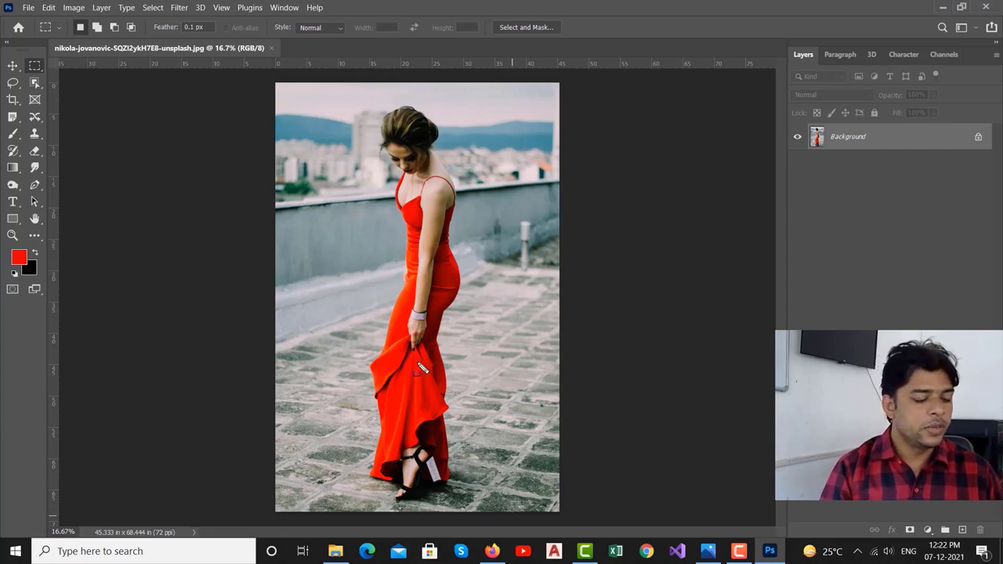
pyautogui.click(153, 8)
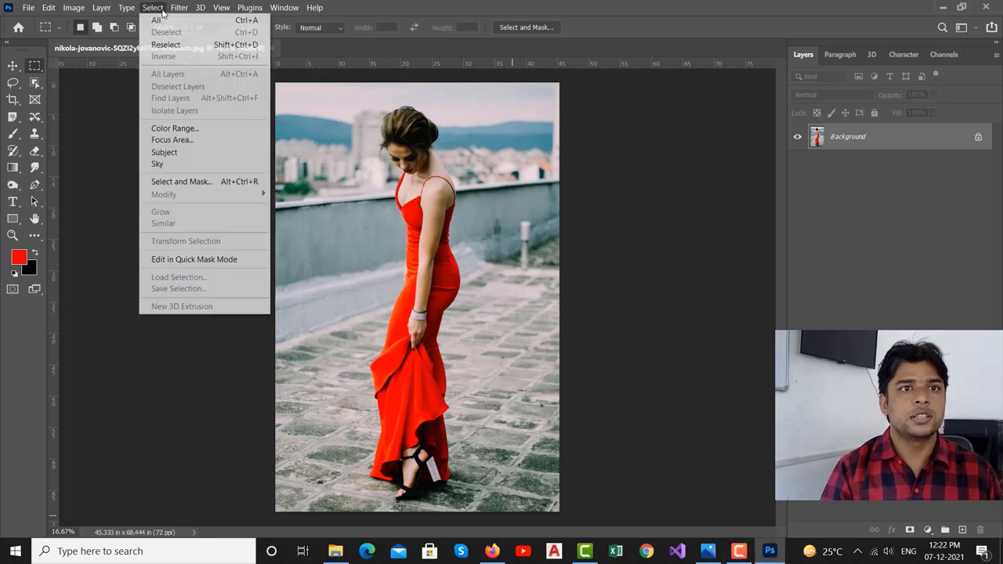
pyautogui.click(179, 45)
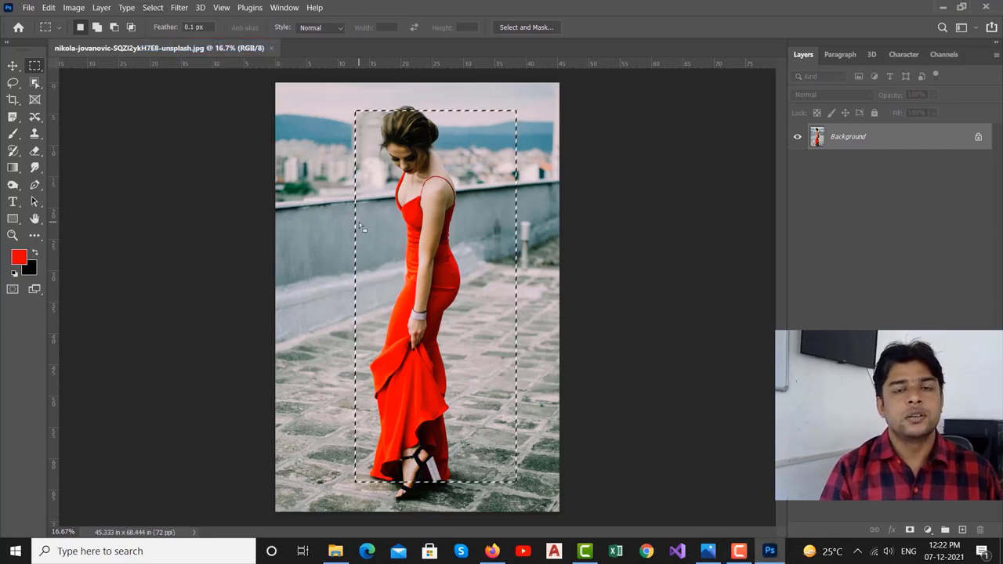
pyautogui.click(150, 8)
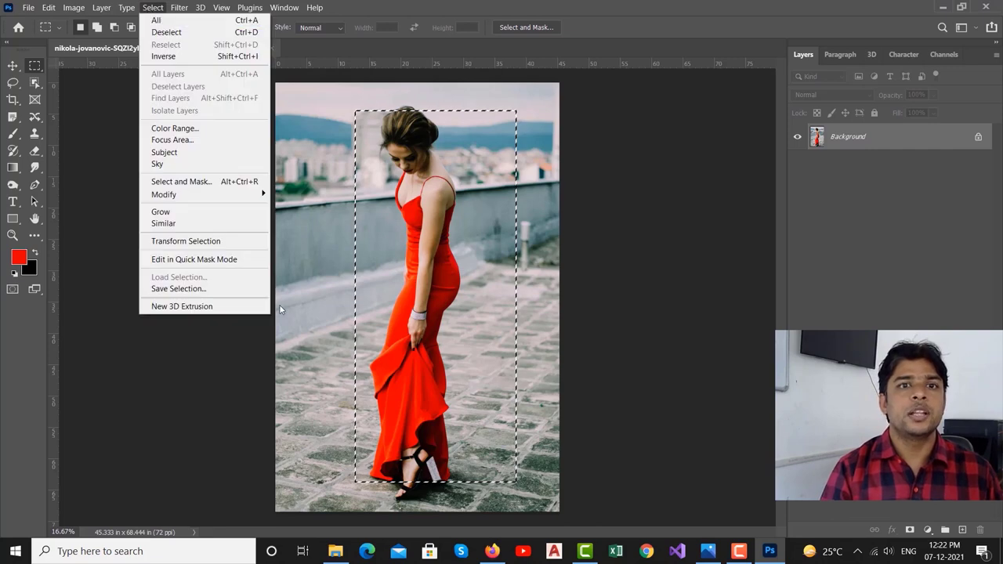
pyautogui.click(858, 137)
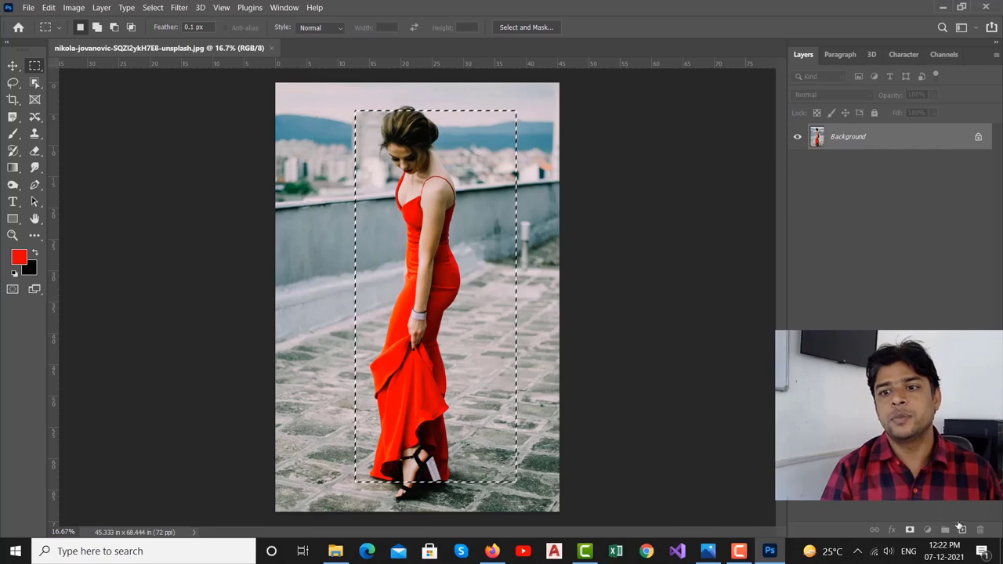
# Add a new layer and test-fill the rectangle with black, then undo the fill
pyautogui.click(962, 530)
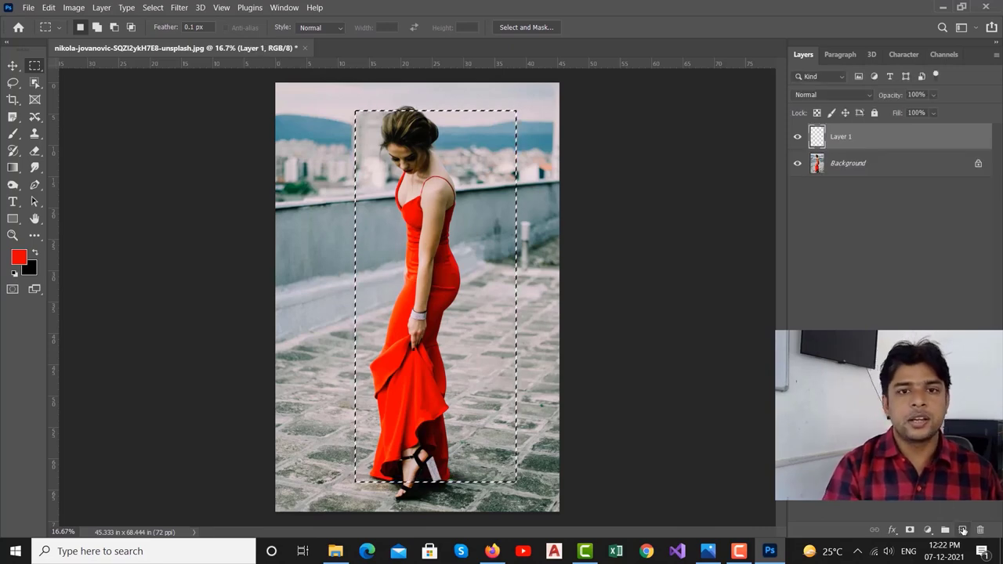
pyautogui.hotkey('ctrl', 'BackSpace')
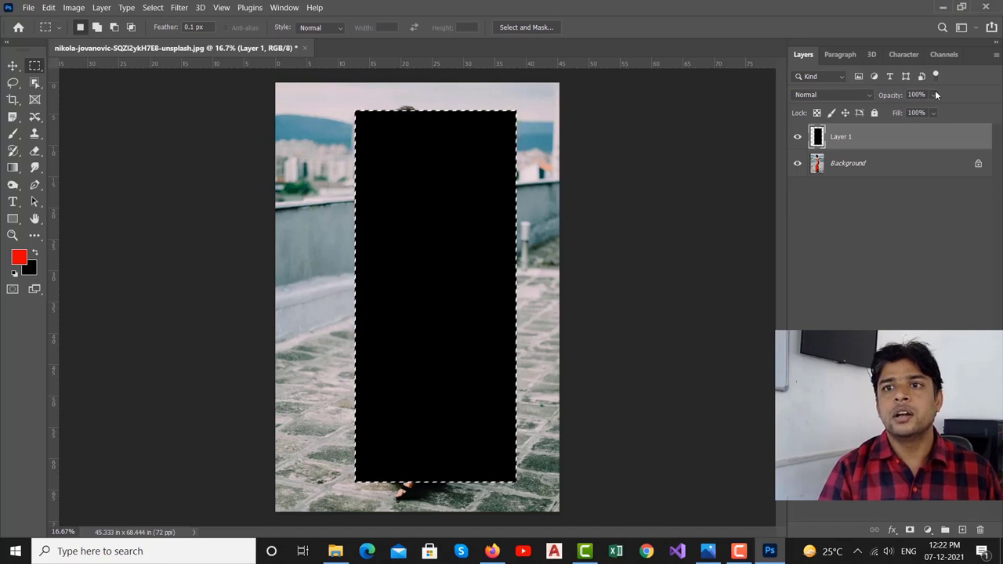
pyautogui.hotkey('ctrl', 'z')
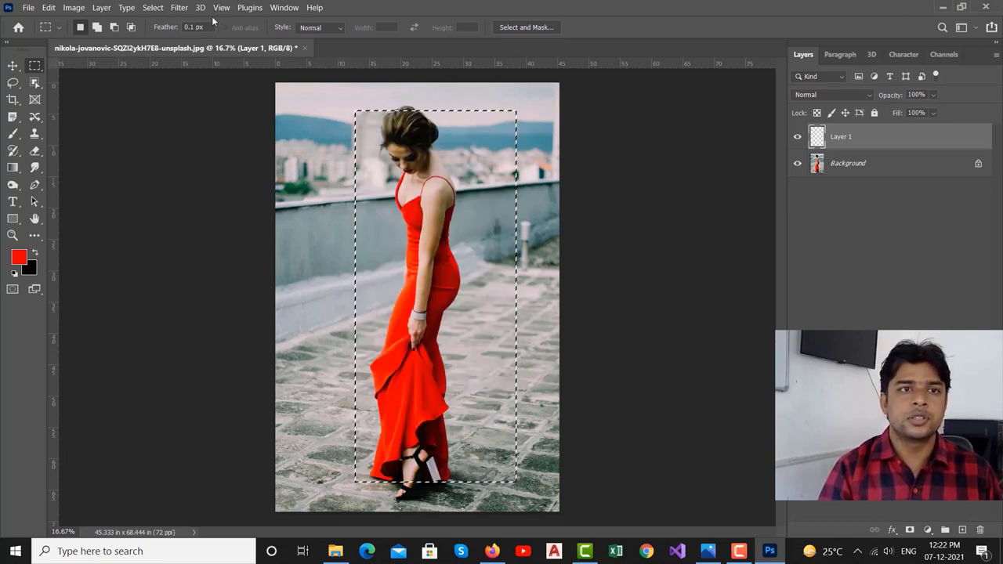
# Invert the selection, fill the outside black, flip to white and back, then deselect
pyautogui.click(152, 7)
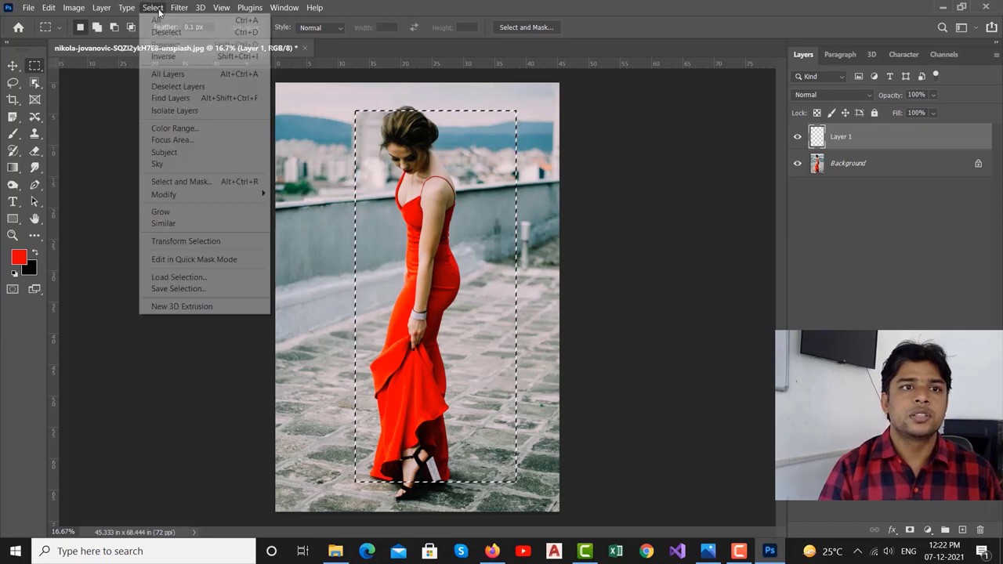
pyautogui.click(189, 57)
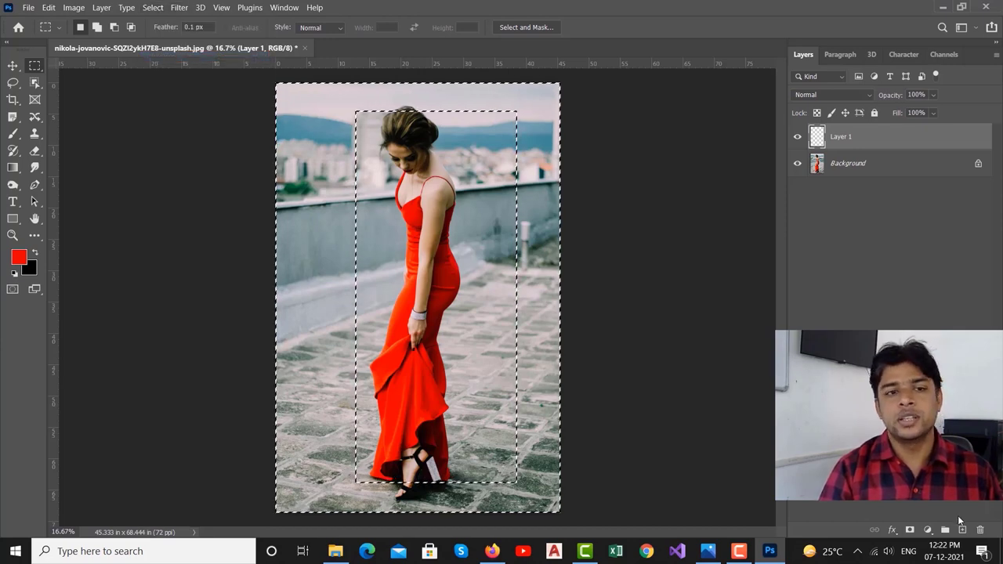
pyautogui.hotkey('ctrl', 'BackSpace')
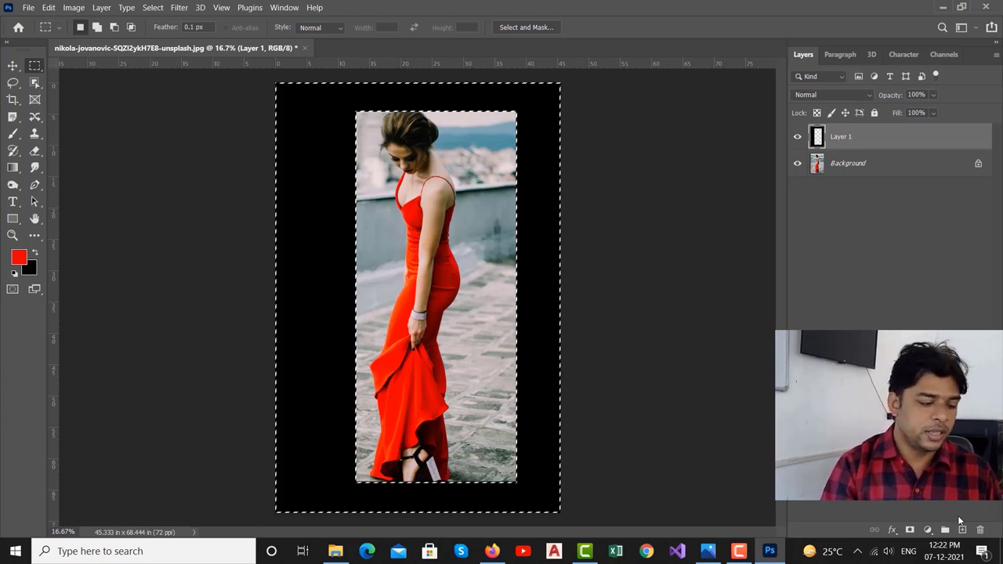
pyautogui.hotkey('ctrl', 'i')
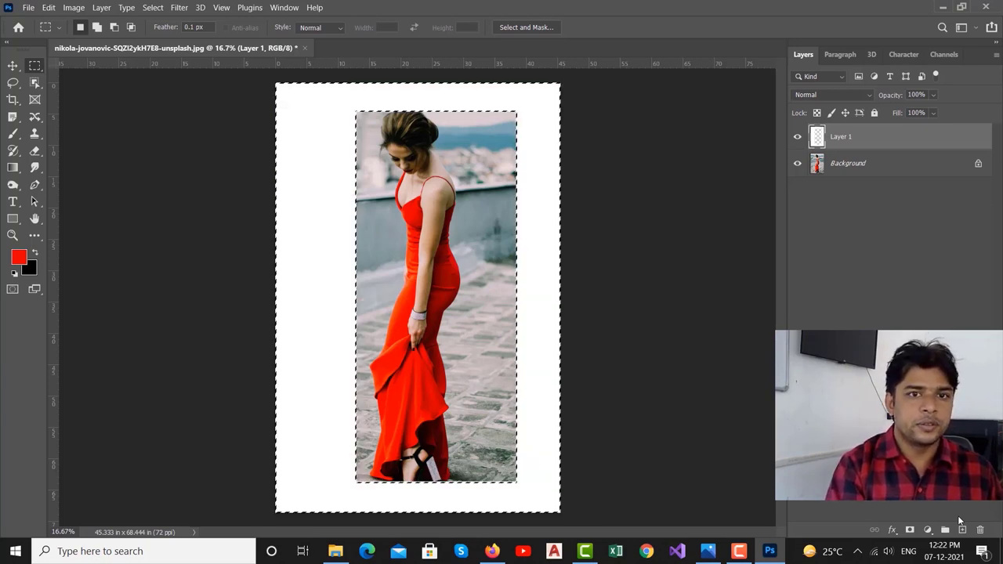
pyautogui.hotkey('ctrl', 'i')
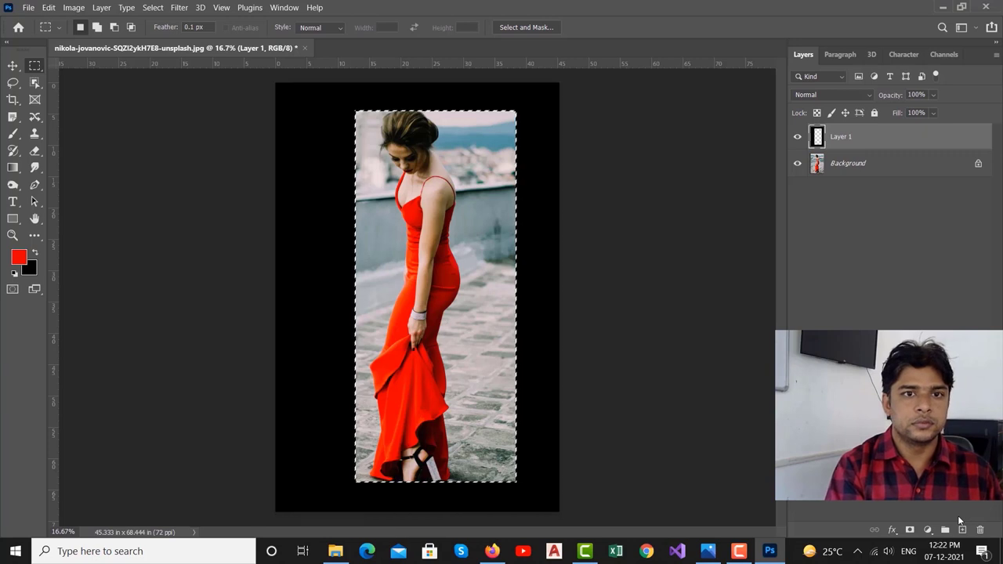
pyautogui.hotkey('ctrl', 'd')
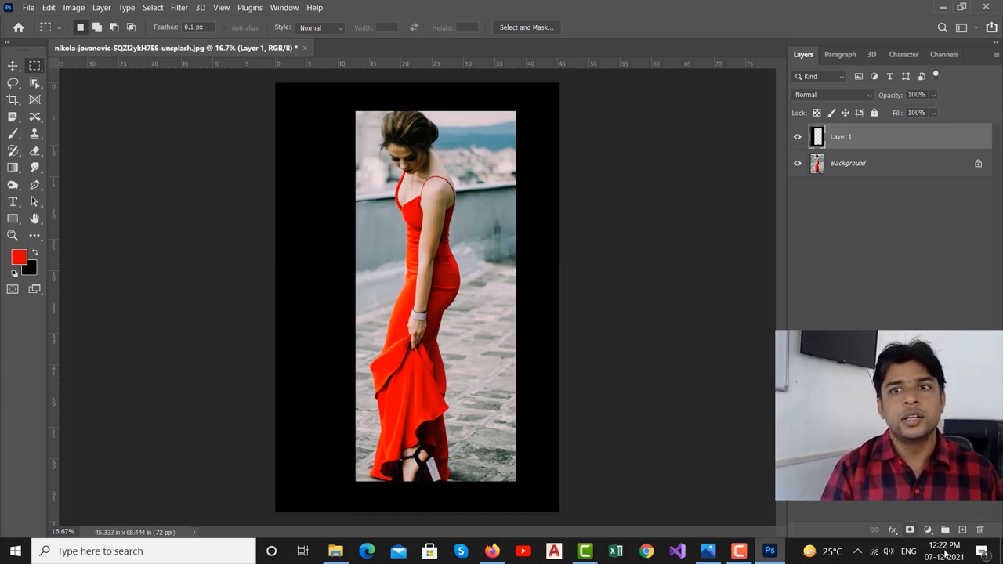
# Toggle Layer 1's visibility, add Layer 2 above it, and start horizontal text on the canvas
pyautogui.click(797, 137)
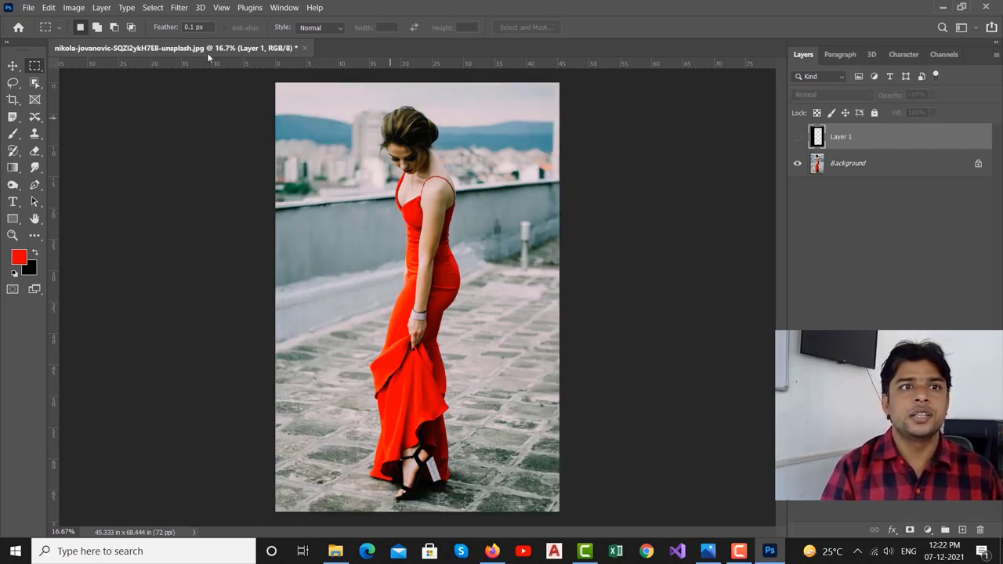
pyautogui.click(153, 8)
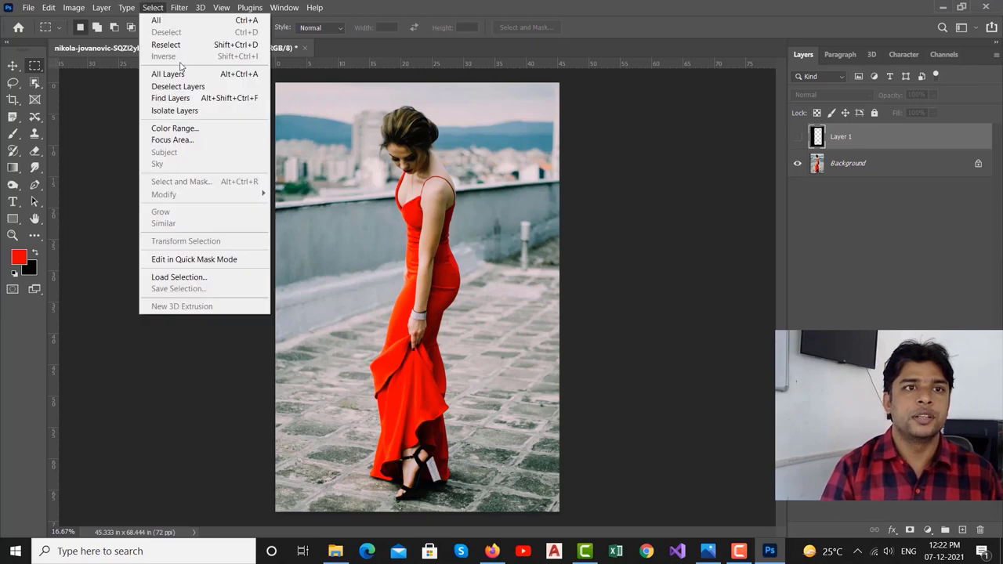
pyautogui.click(797, 137)
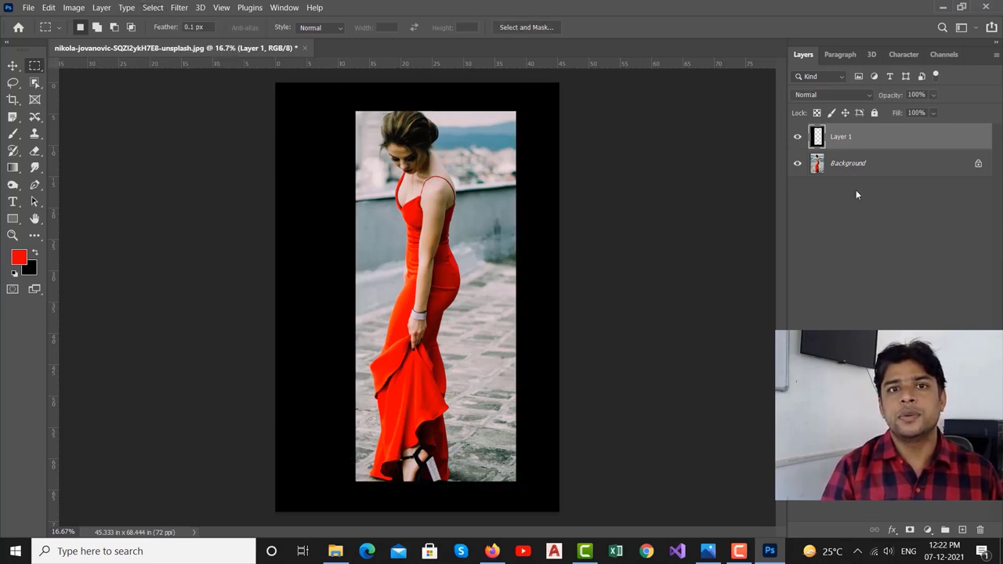
pyautogui.click(962, 530)
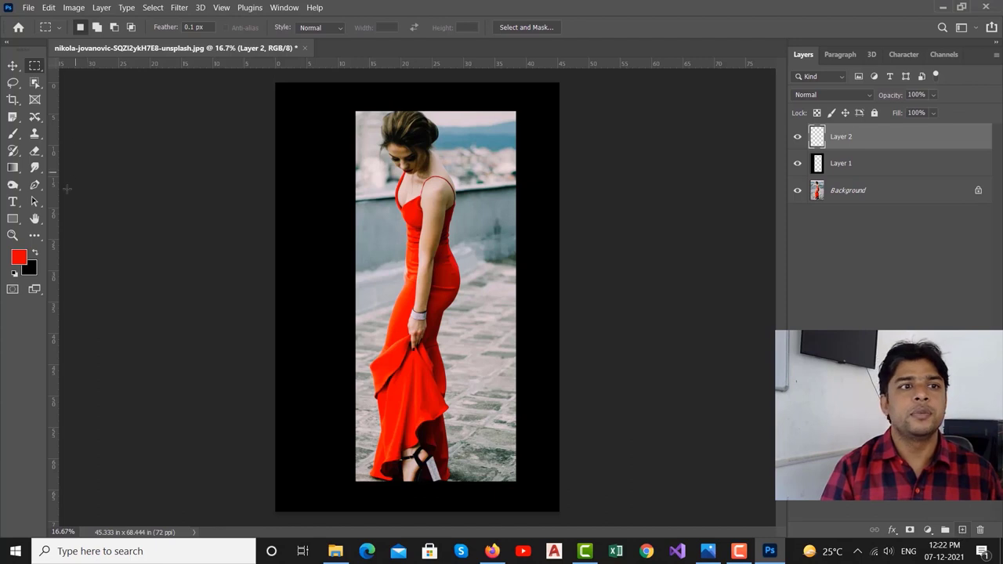
pyautogui.click(12, 202)
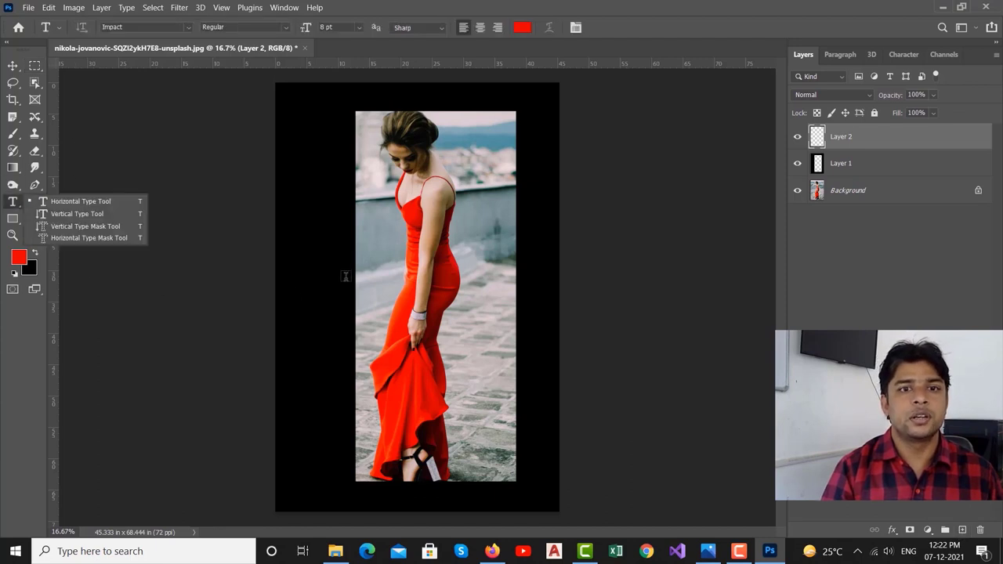
pyautogui.click(318, 321)
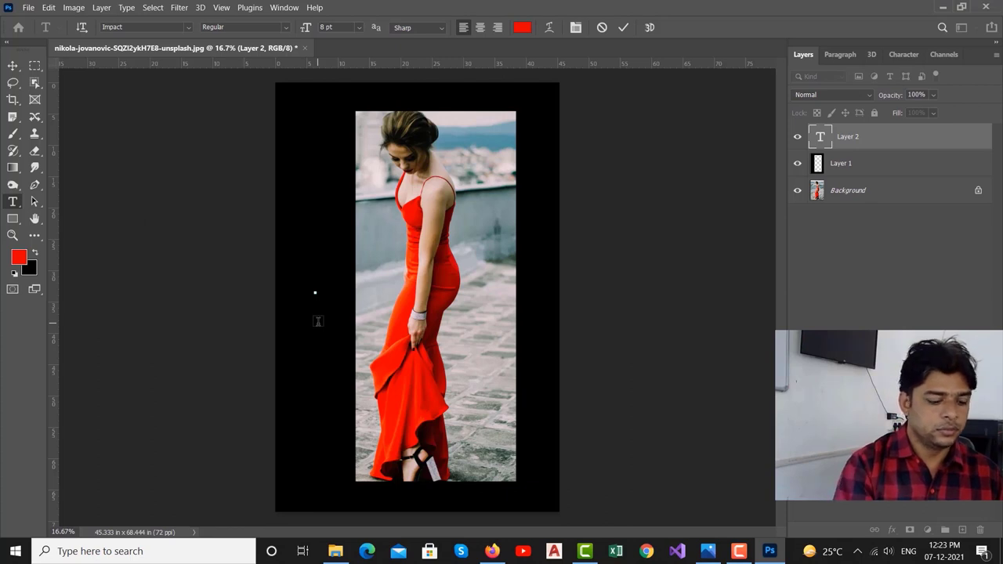
# Scale the ICS text into large letters and move it to the canvas bottom-left
pyautogui.click(14, 66)
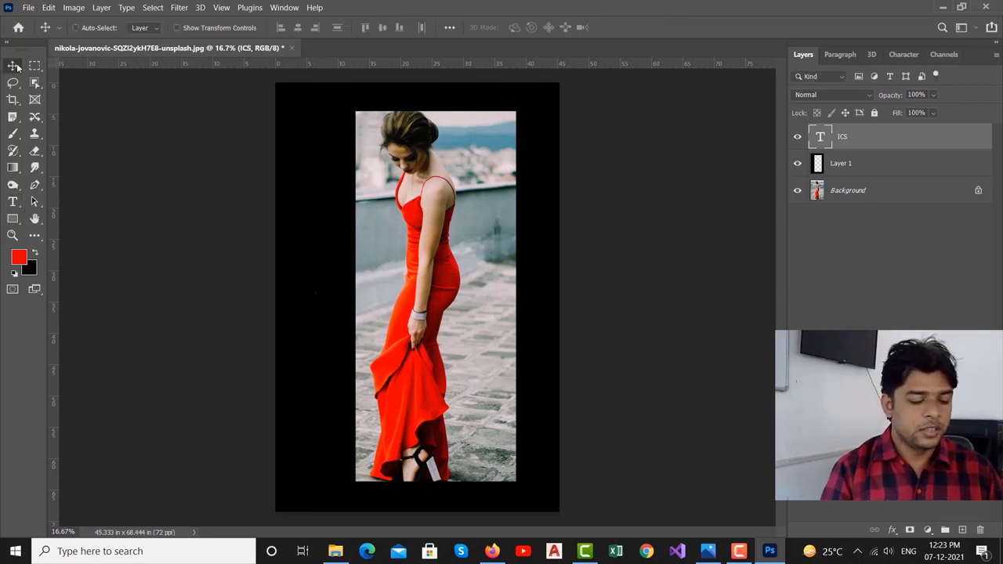
pyautogui.hotkey('ctrl', 't')
pyautogui.moveTo(315, 292); pyautogui.dragTo(458, 357)
pyautogui.press('Return')
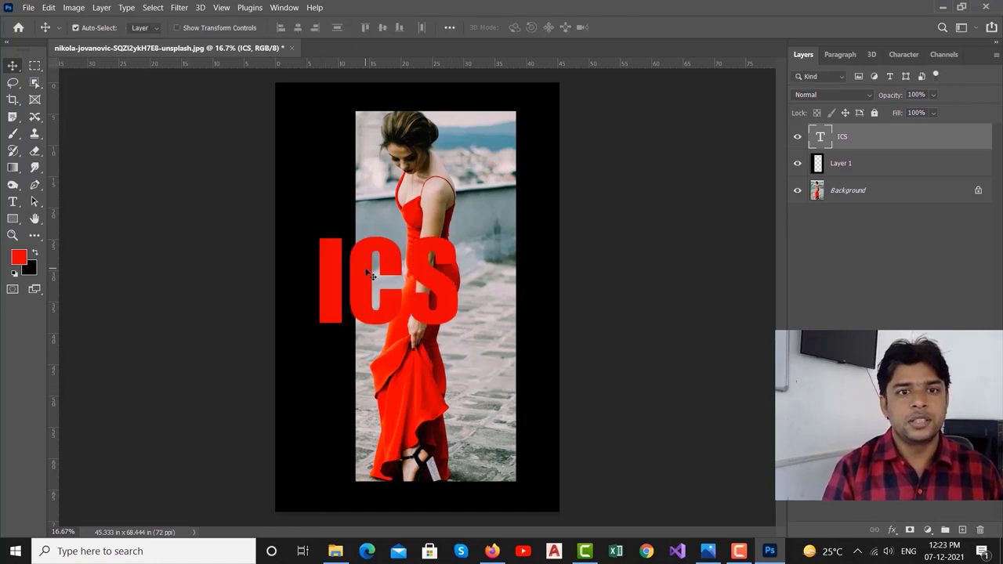
pyautogui.moveTo(368, 270); pyautogui.dragTo(342, 453)
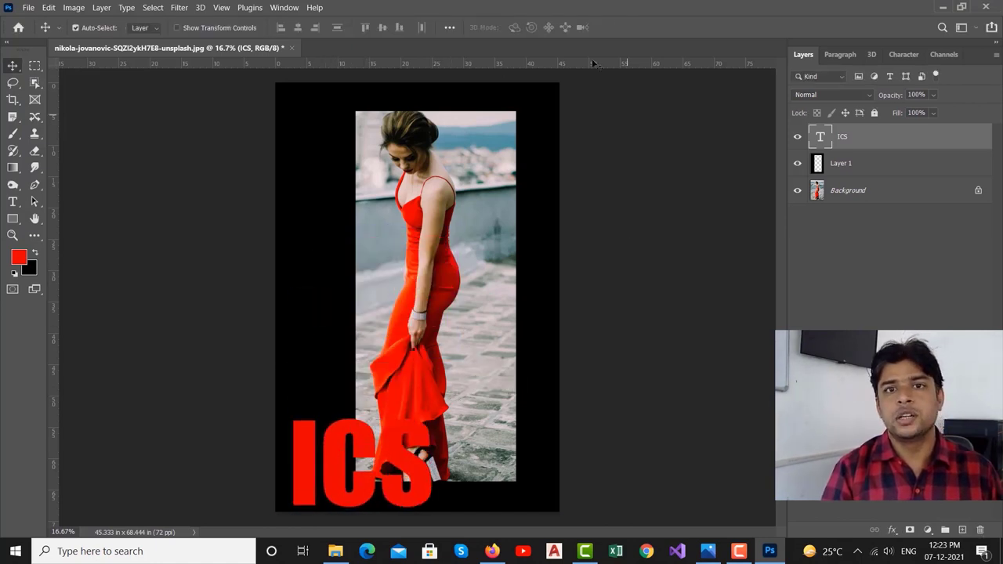
# Change the ICS text colour from red to white in the Character panel
pyautogui.click(13, 201)
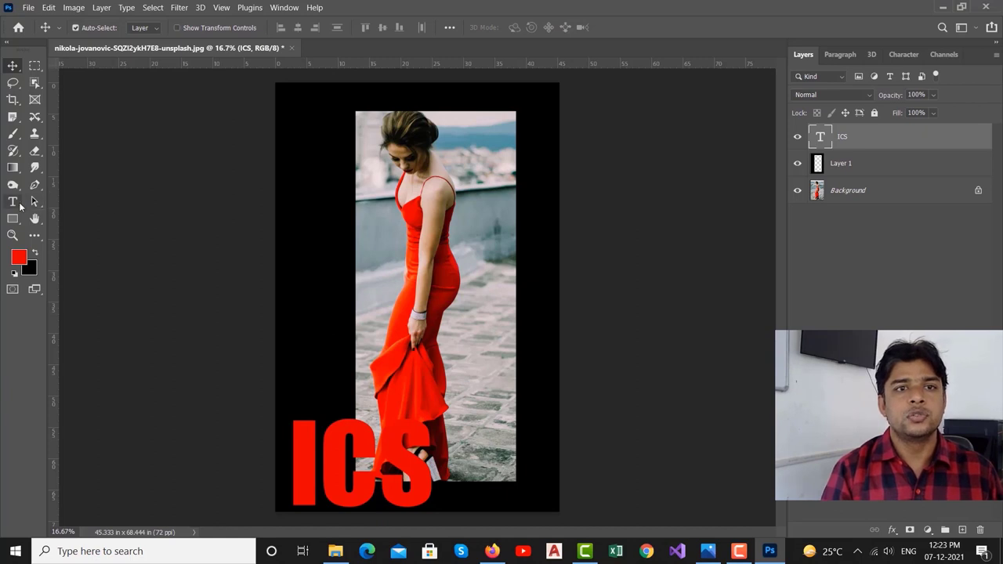
pyautogui.click(903, 54)
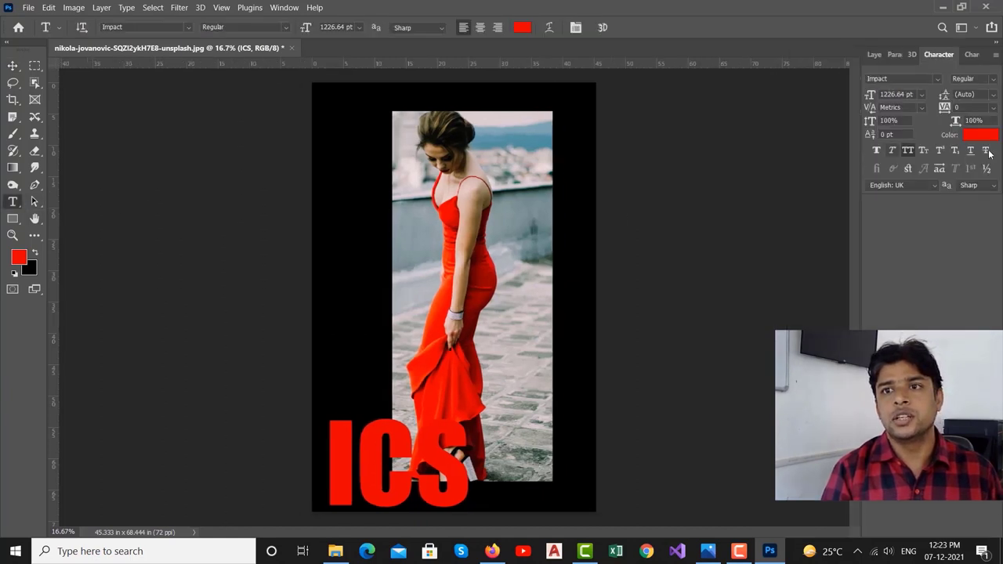
pyautogui.click(980, 134)
pyautogui.click(639, 235)
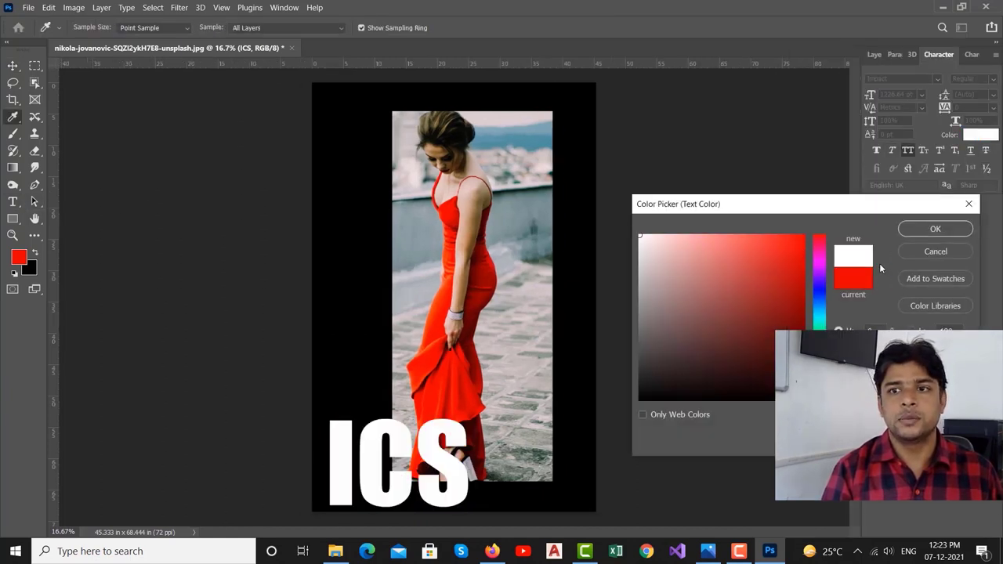
pyautogui.click(909, 228)
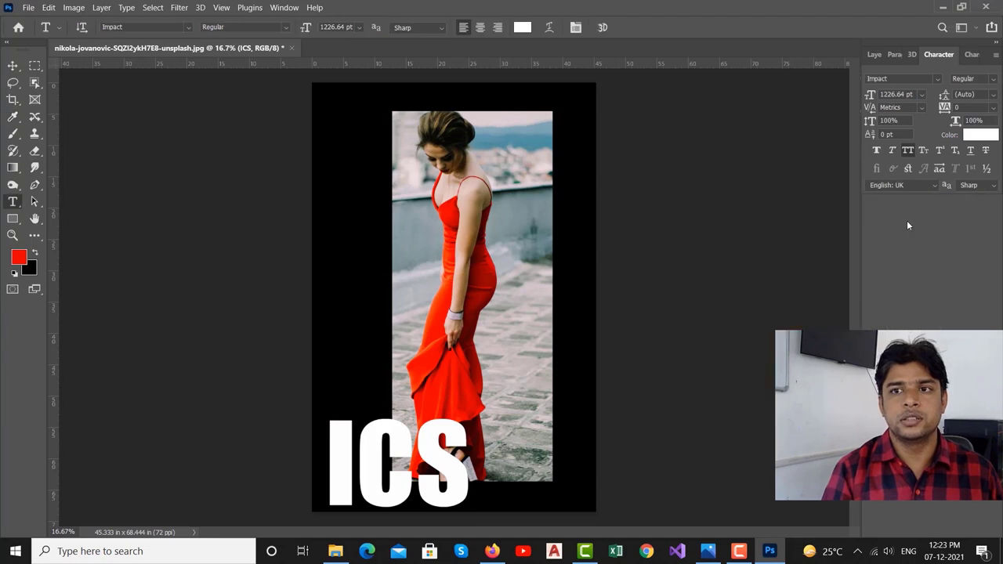
pyautogui.click(873, 54)
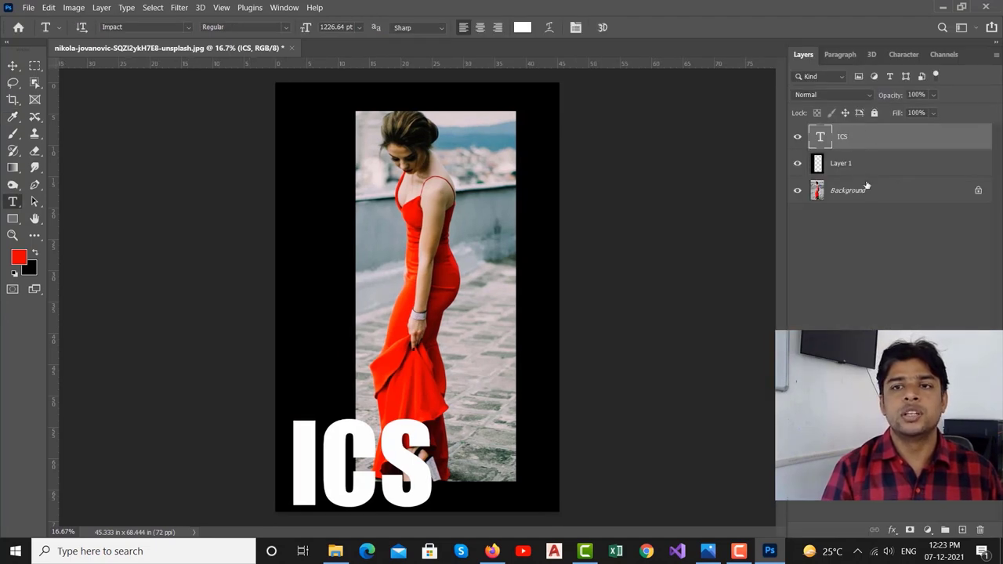
pyautogui.click(162, 11)
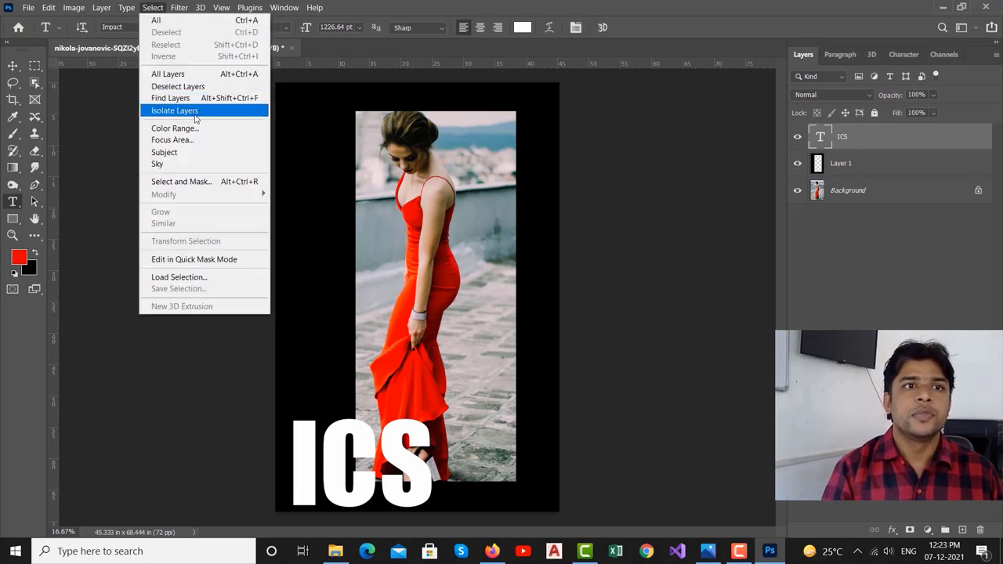
# Select all layers, deselect them, then add a new empty layer above the ICS text
pyautogui.click(207, 75)
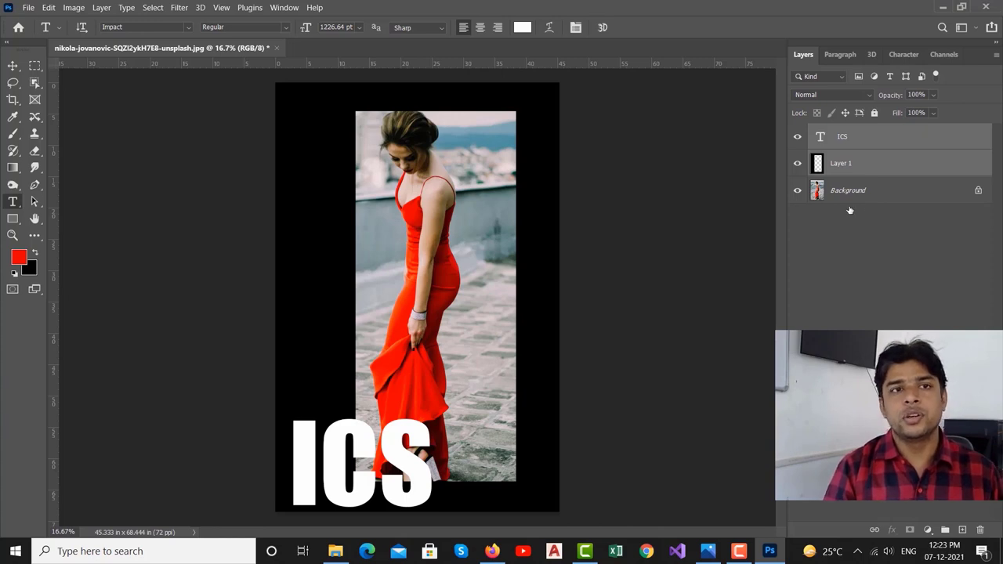
pyautogui.click(152, 7)
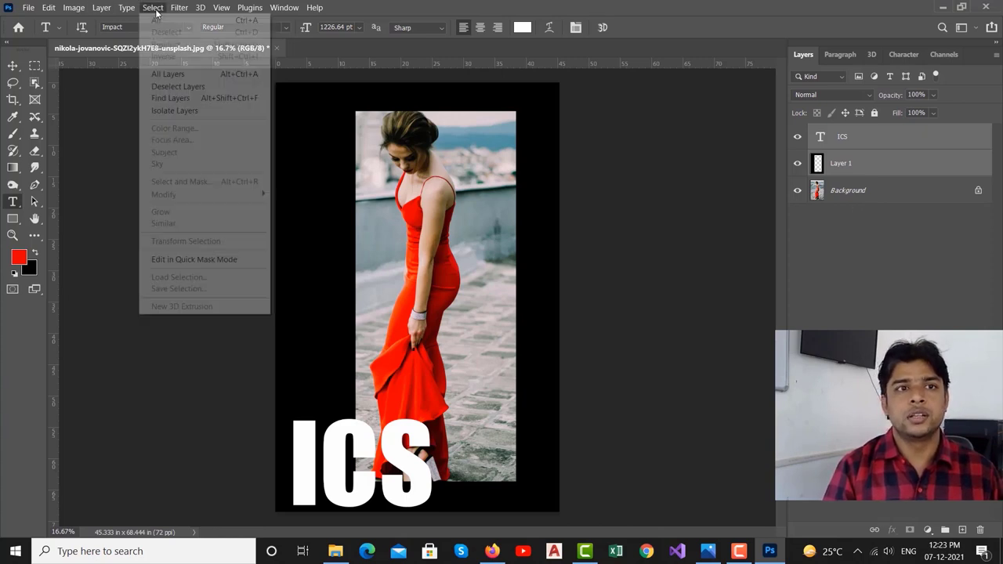
pyautogui.click(184, 88)
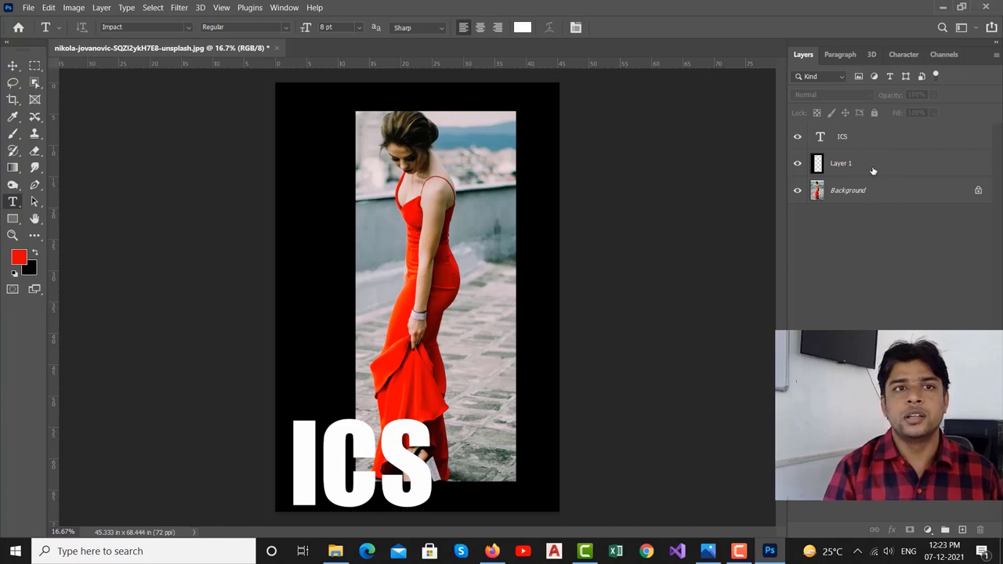
pyautogui.click(151, 9)
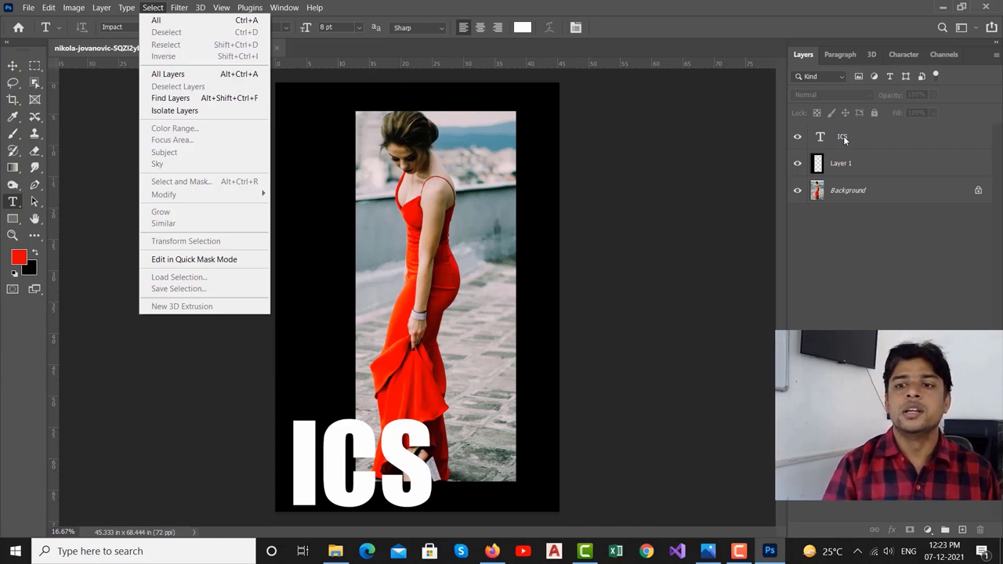
pyautogui.click(962, 529)
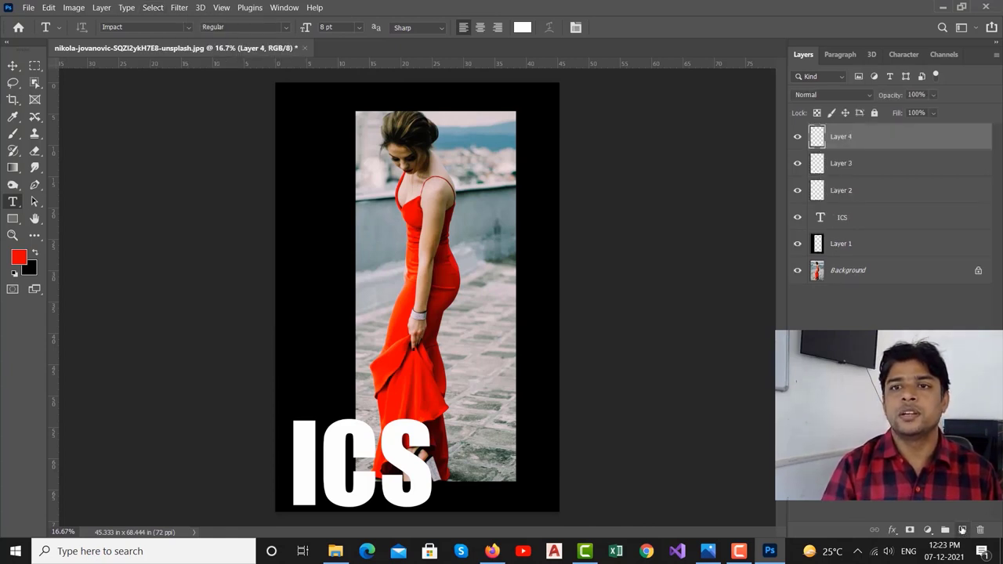
# Add Layer 5, select Layer 4, search layers for 'ics', clear it, then isolate selected layers
pyautogui.click(962, 529)
pyautogui.click(931, 159)
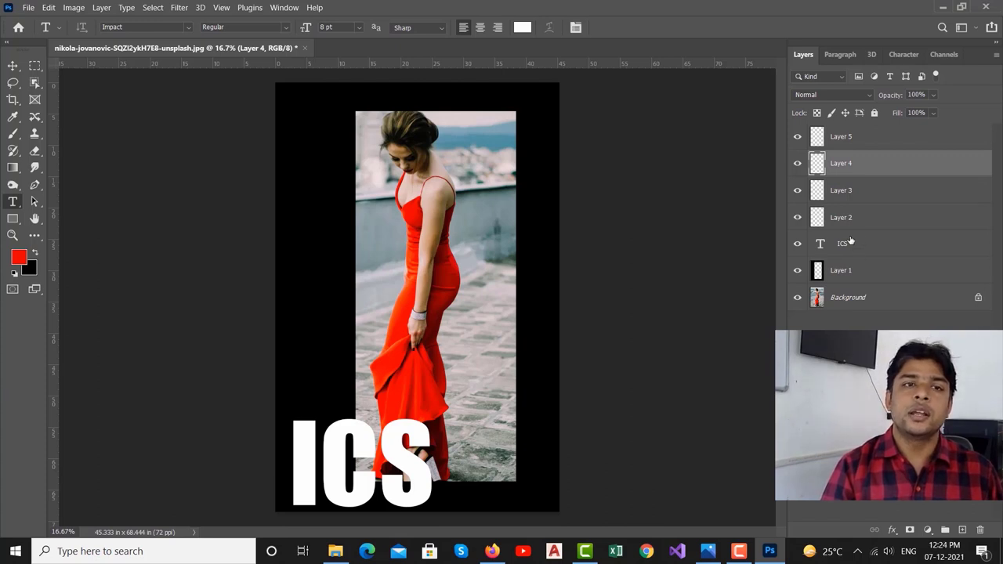
pyautogui.click(153, 8)
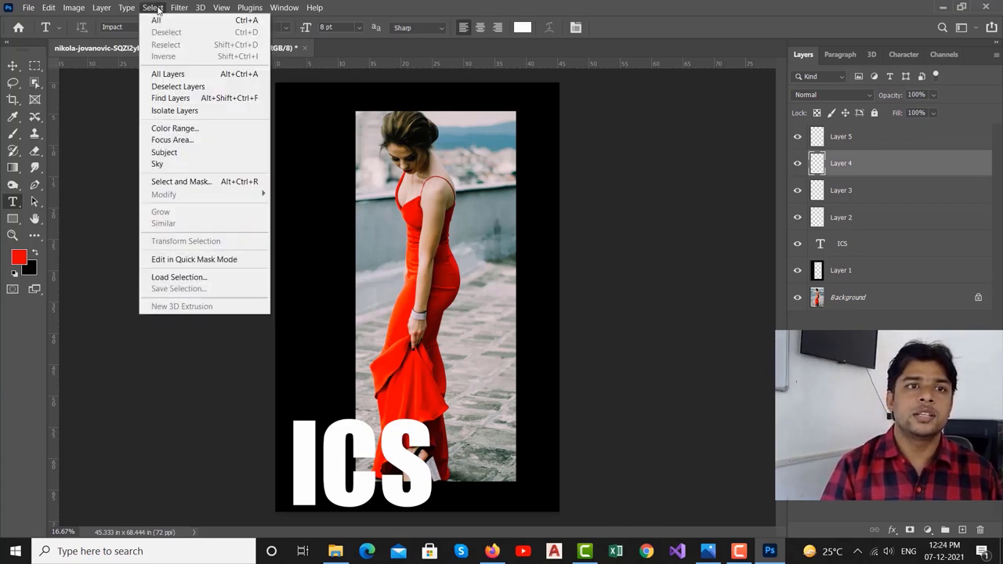
pyautogui.click(185, 101)
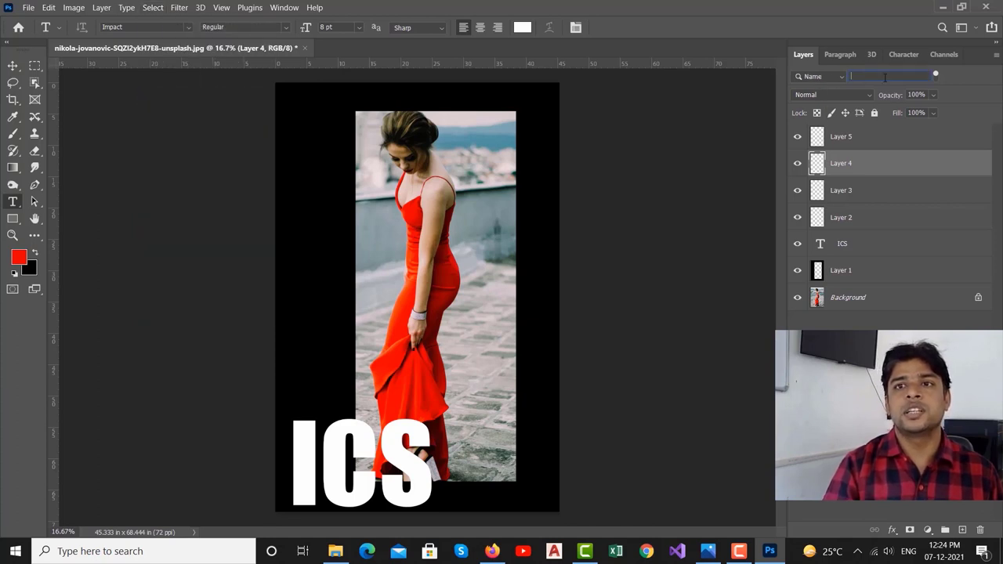
pyautogui.write('ics')
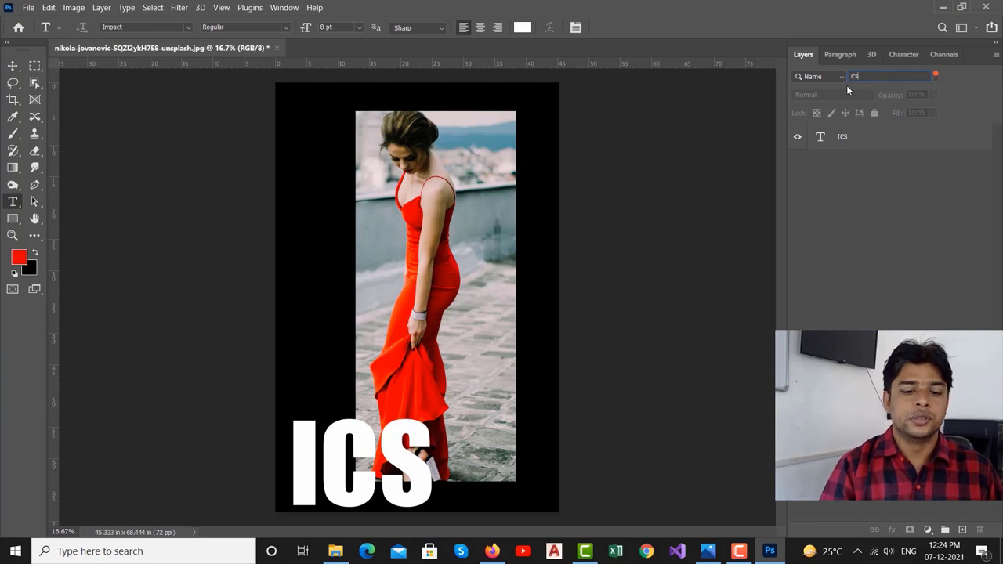
pyautogui.press('BackSpace')
pyautogui.press('BackSpace')
pyautogui.press('BackSpace')
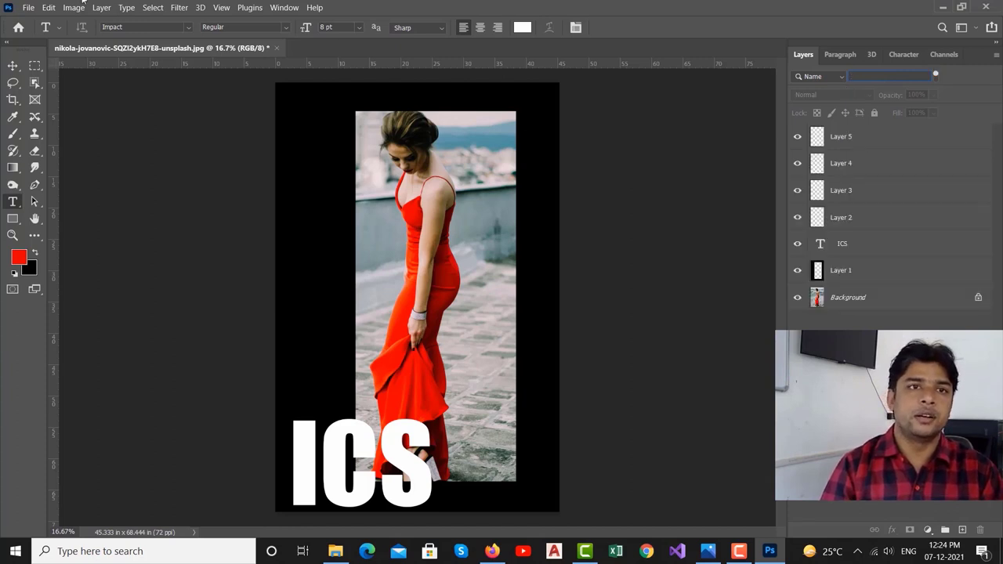
pyautogui.click(155, 8)
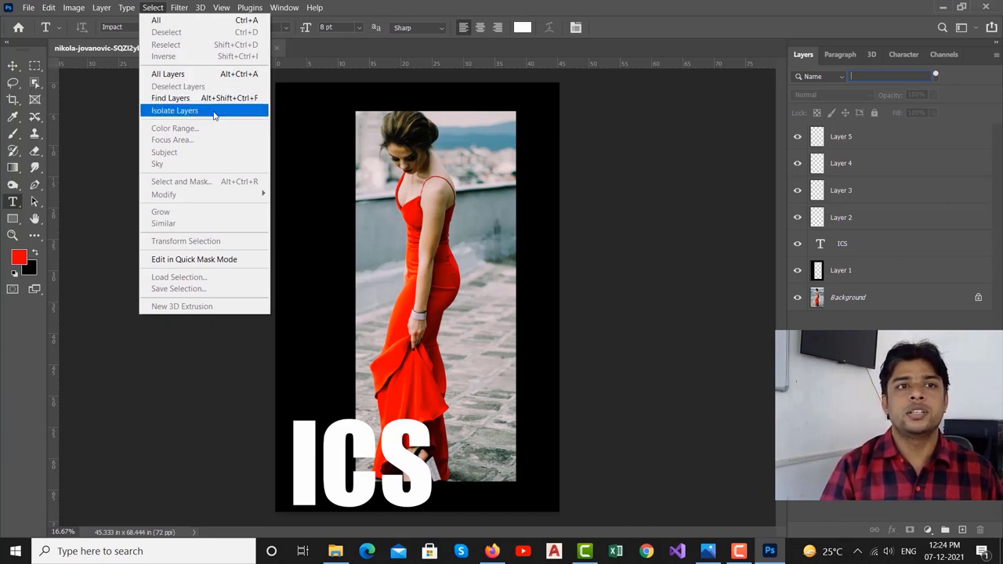
pyautogui.click(213, 112)
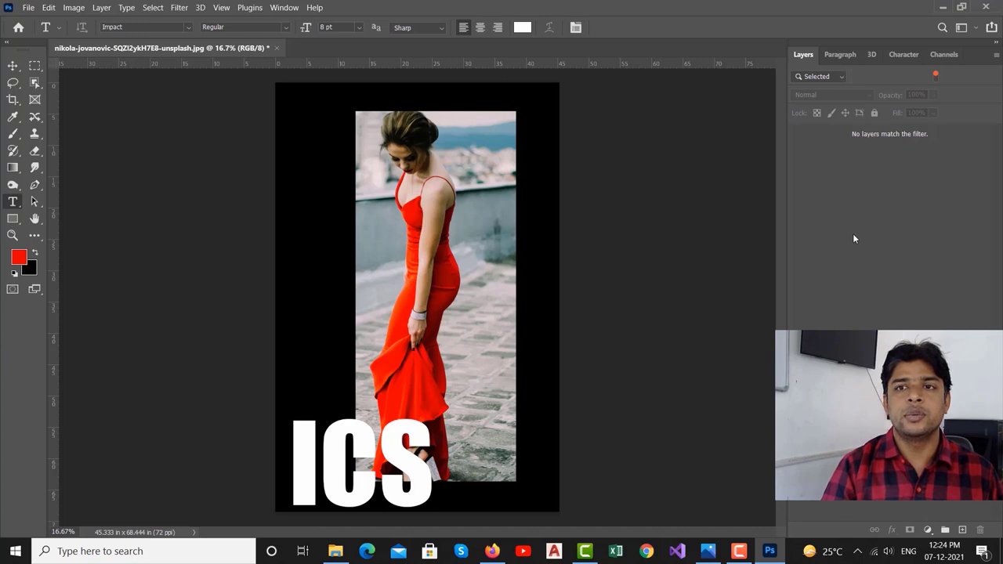
# Switch the layer filter from Selected to Name, then Kind, then Smart Object
pyautogui.click(818, 76)
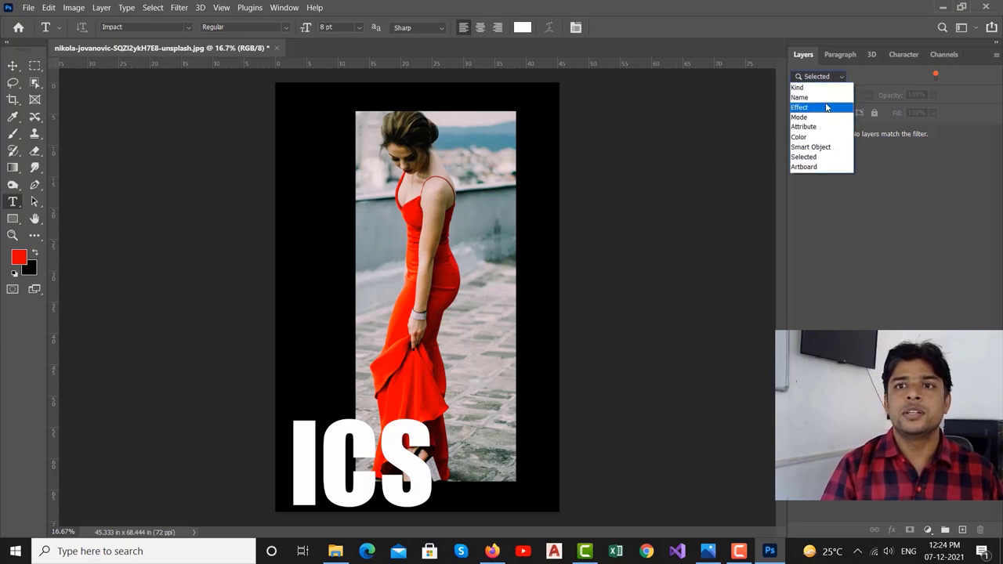
pyautogui.click(834, 97)
pyautogui.click(841, 77)
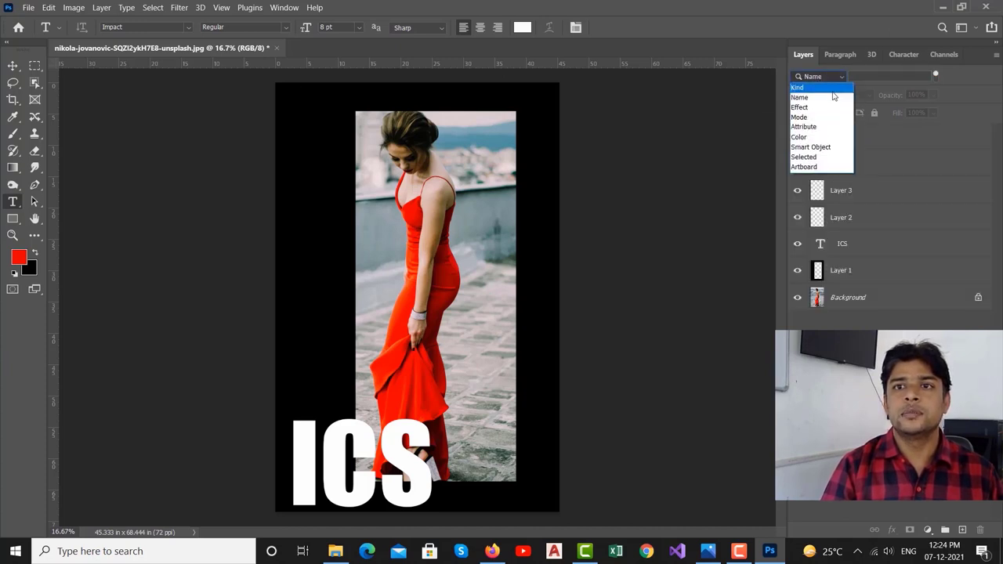
pyautogui.click(829, 87)
pyautogui.click(841, 77)
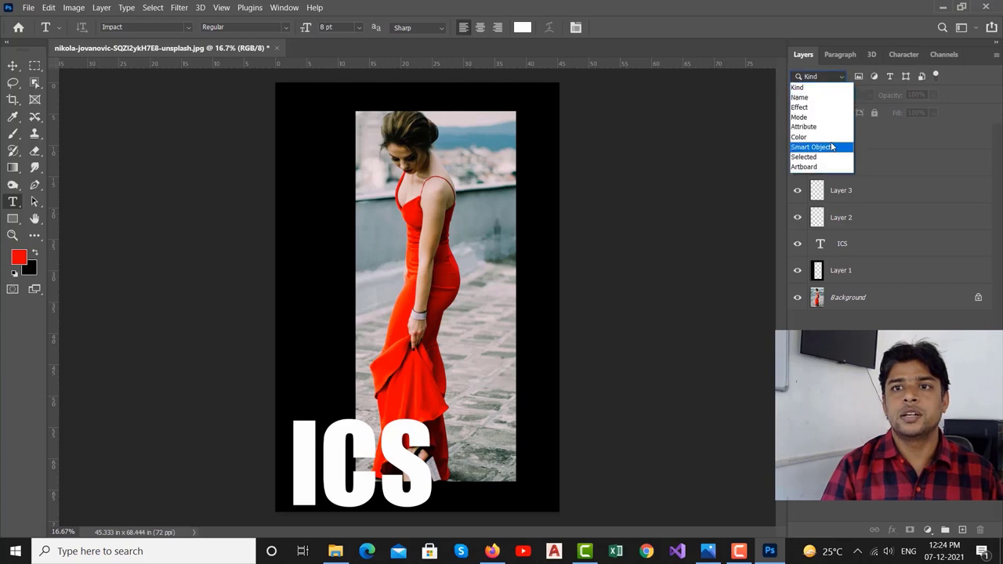
pyautogui.click(830, 146)
pyautogui.click(839, 78)
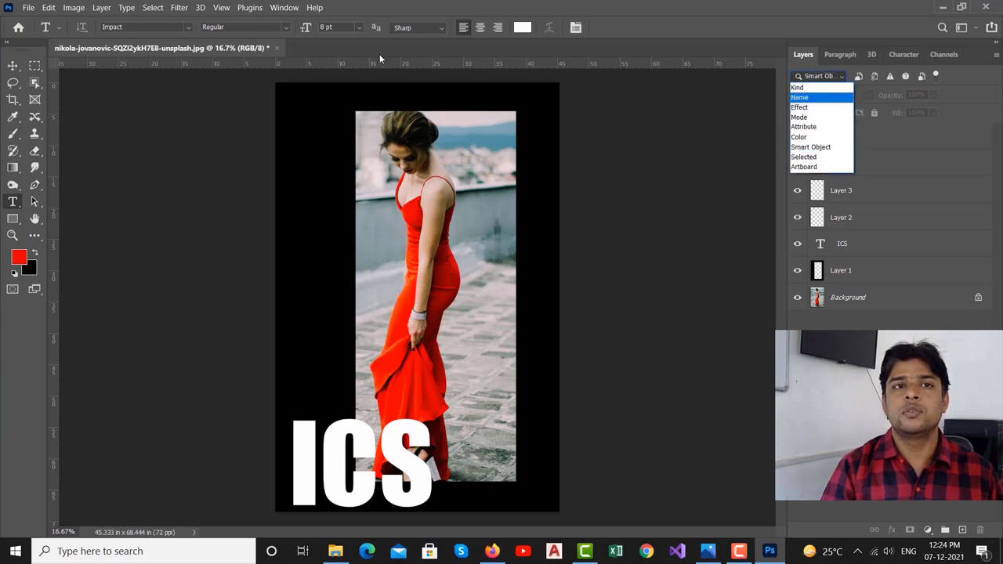
pyautogui.click(150, 10)
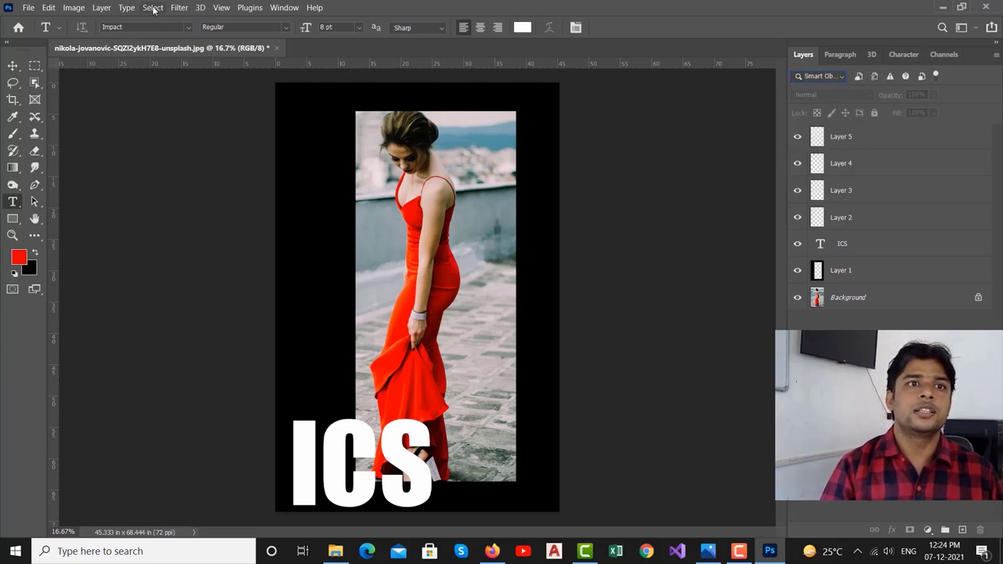
# Isolate the selected layers again and switch to the Move tool
pyautogui.click(173, 11)
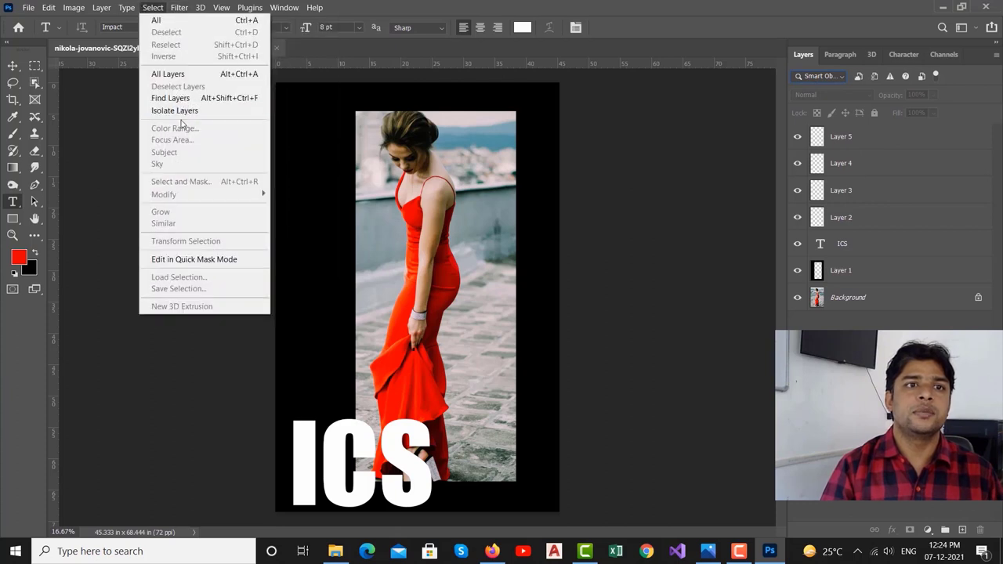
pyautogui.click(178, 111)
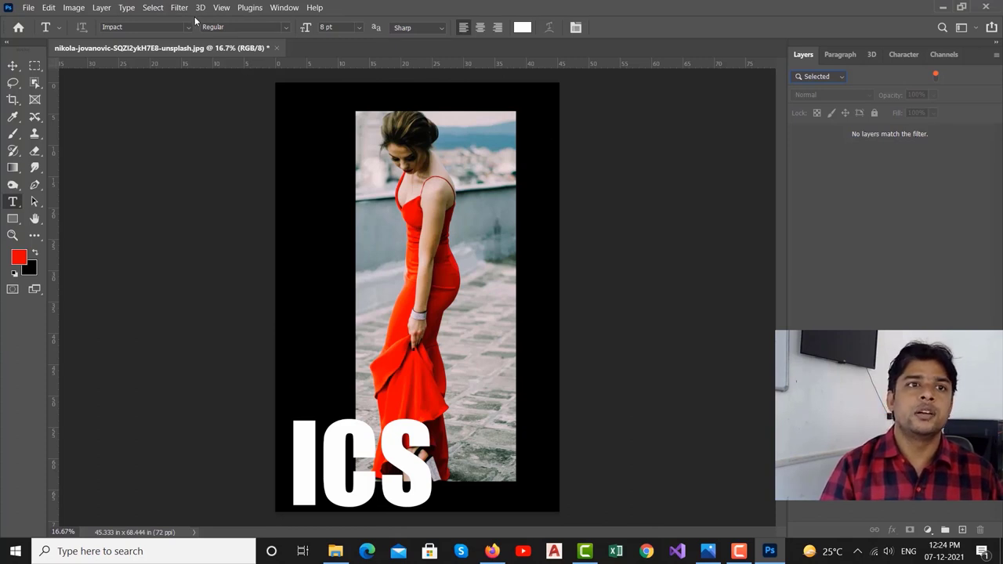
pyautogui.click(153, 8)
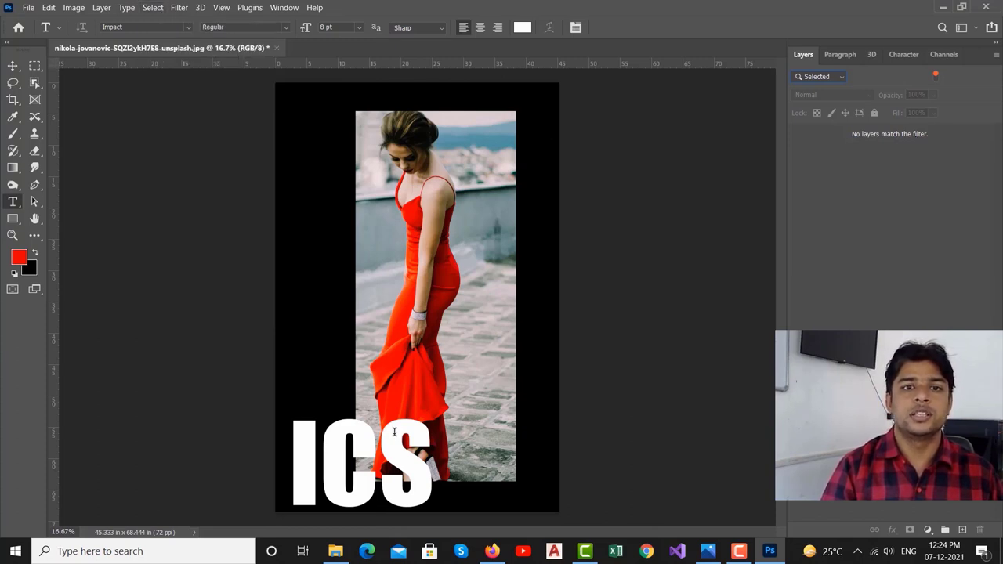
pyautogui.click(13, 66)
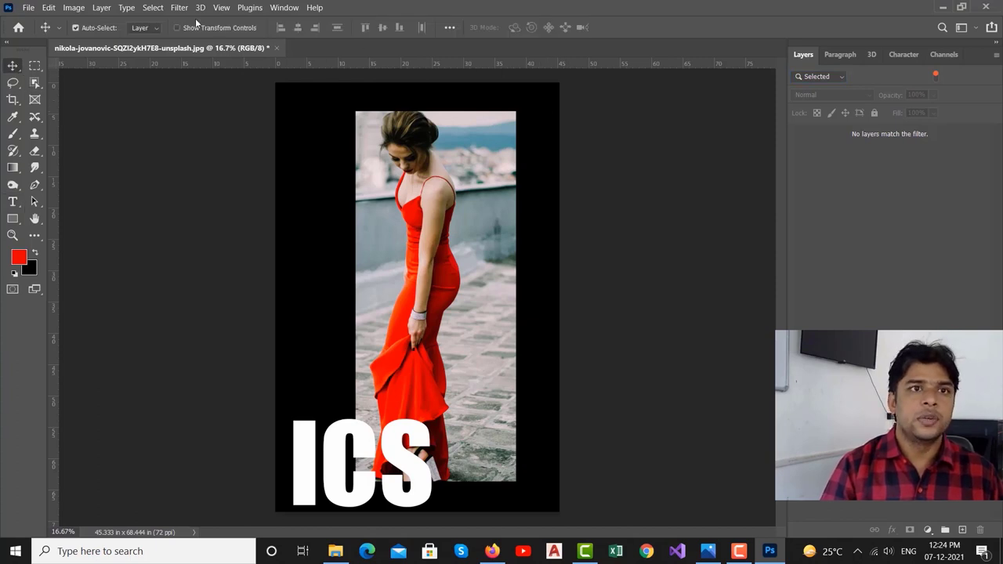
# Turn off layer isolation so all layers list, and select the ICS text layer
pyautogui.click(152, 7)
pyautogui.click(182, 112)
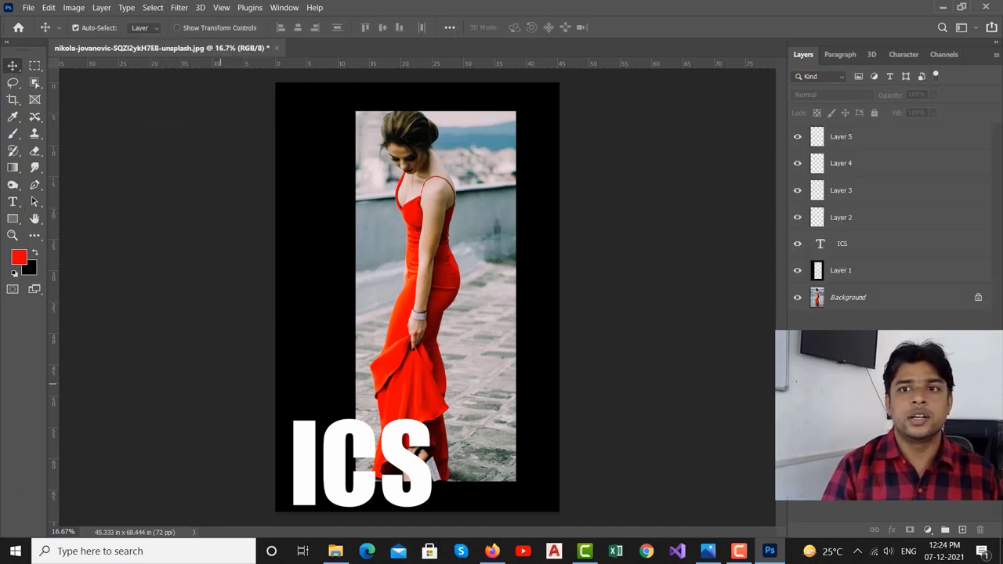
pyautogui.click(391, 446)
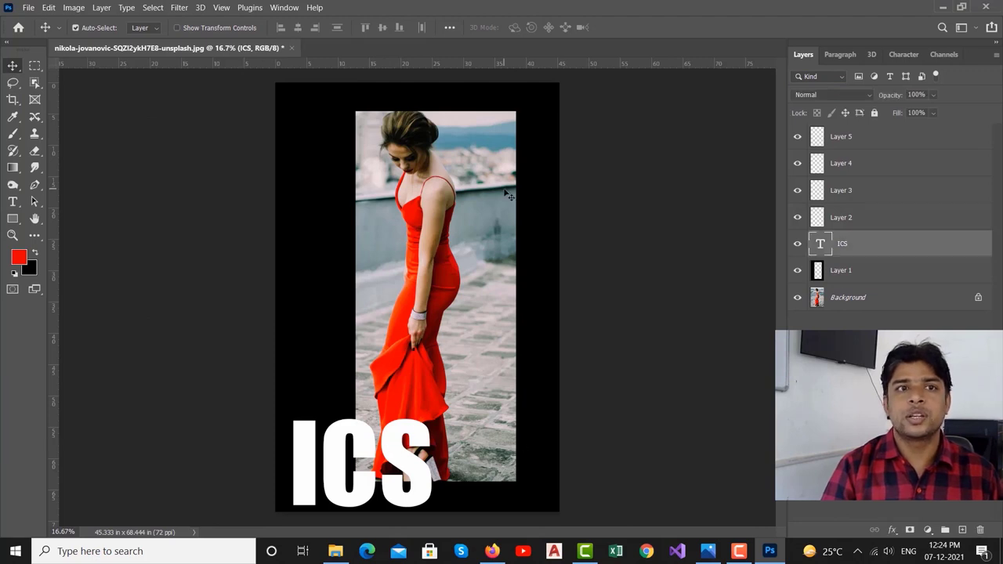
# Apply a 3.0 pixel Gaussian Blur smart filter to the ICS text and nudge it up
pyautogui.click(179, 8)
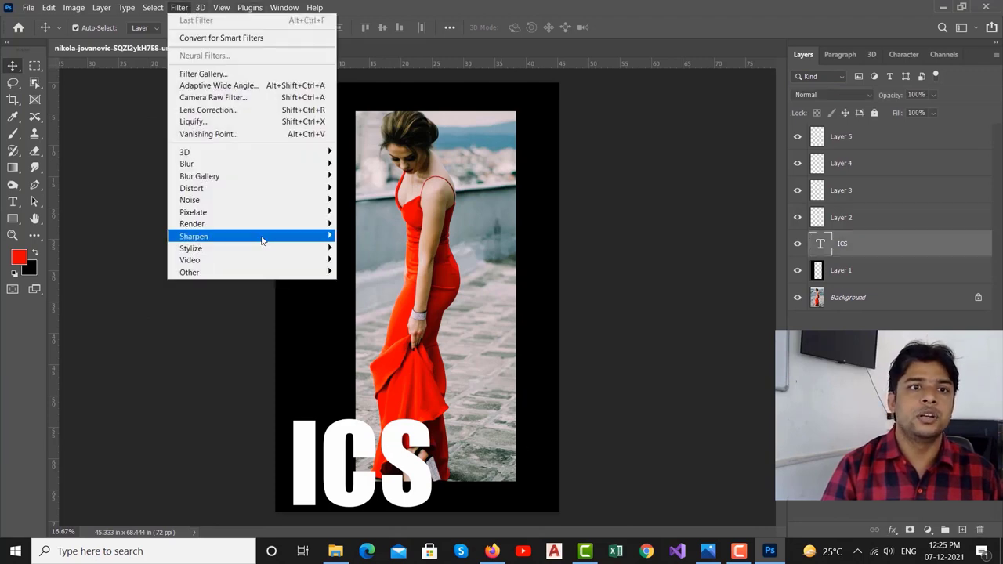
pyautogui.moveTo(235, 163)
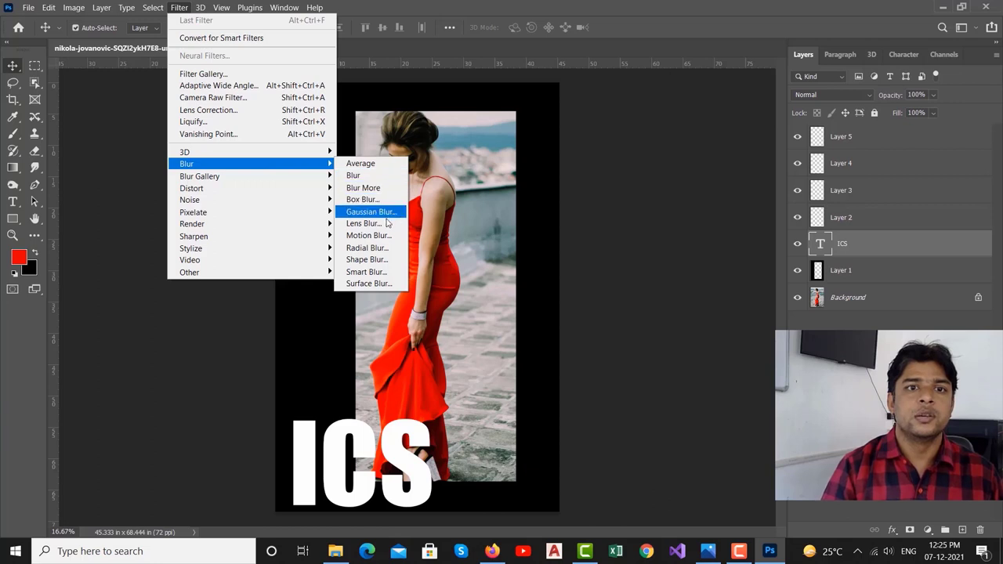
pyautogui.click(387, 214)
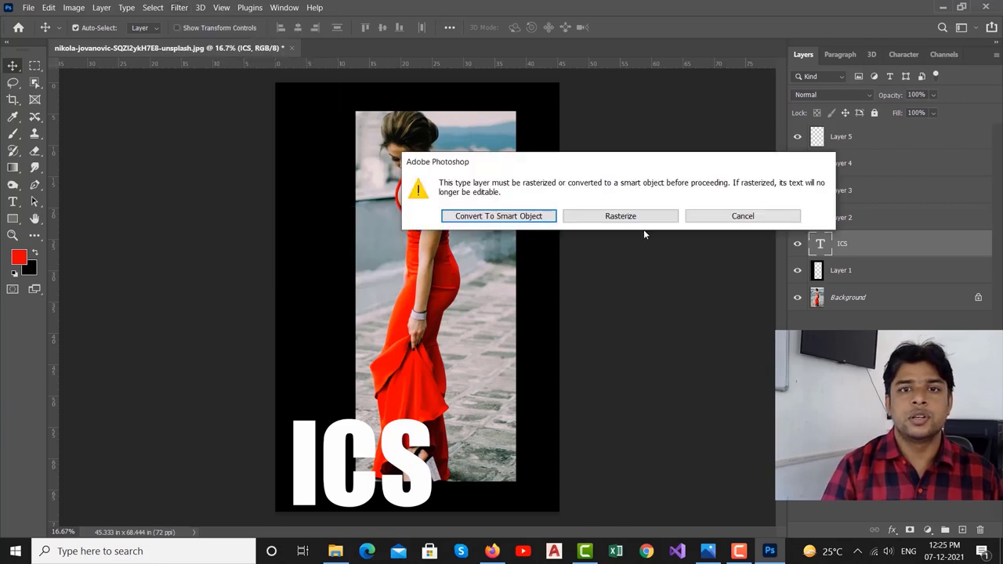
pyautogui.click(522, 215)
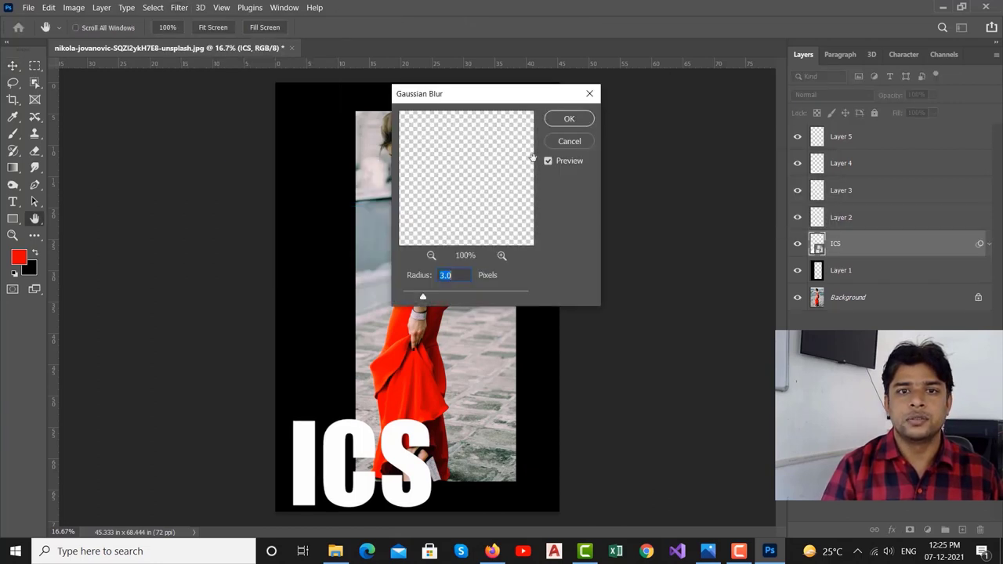
pyautogui.click(561, 121)
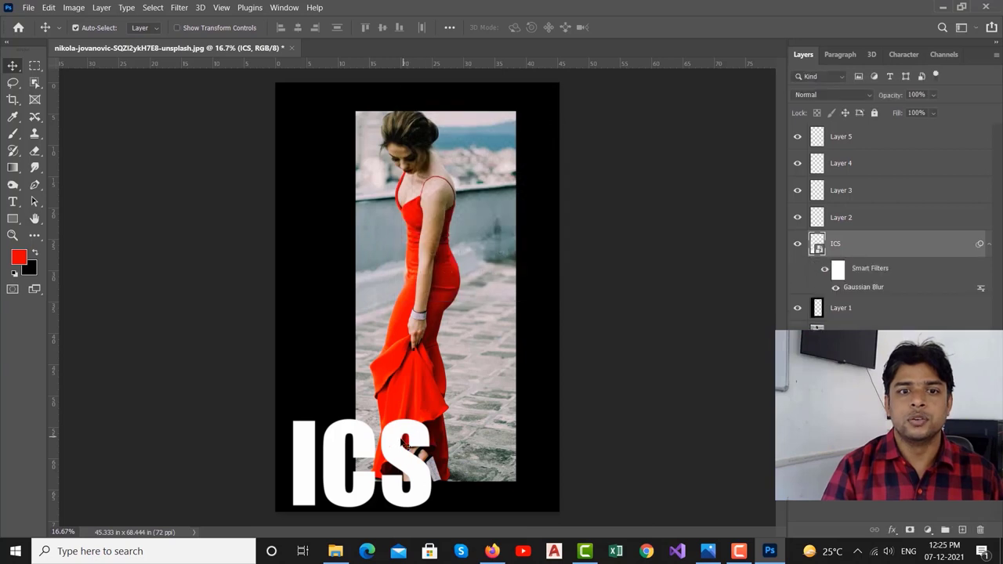
pyautogui.moveTo(403, 443); pyautogui.dragTo(399, 426)
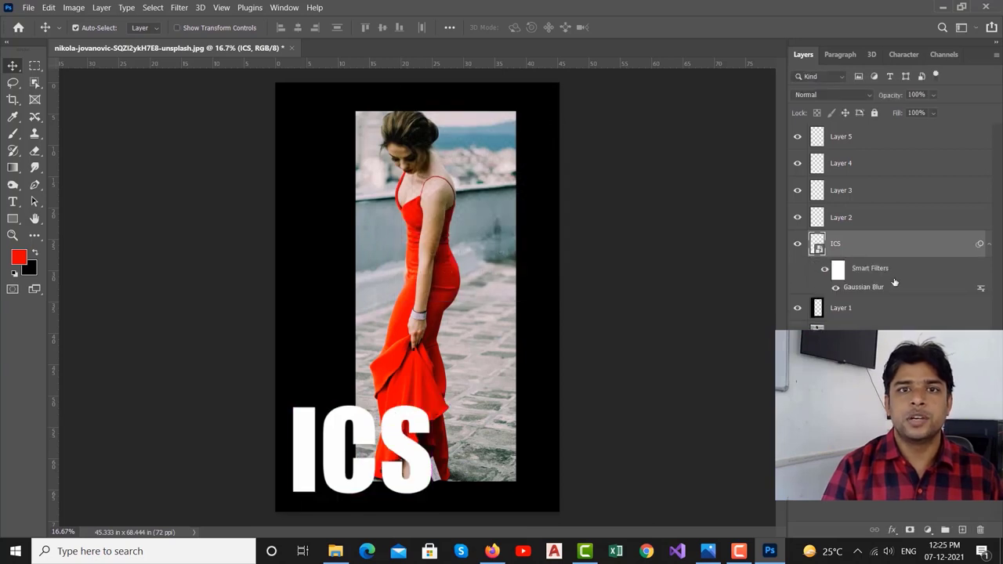
# Isolate the ICS layer and nudge its text down, then drag it back up slightly
pyautogui.click(153, 8)
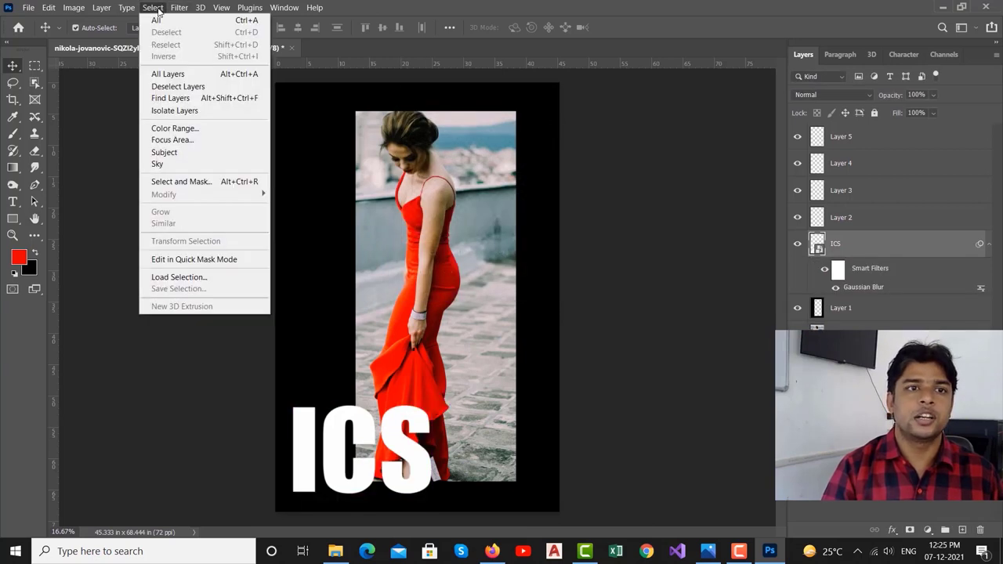
pyautogui.click(186, 115)
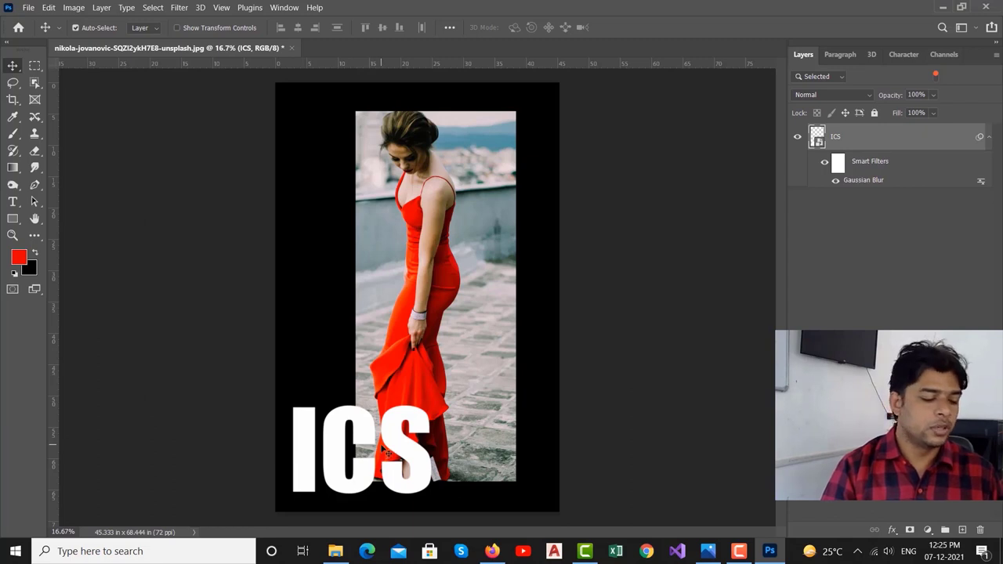
pyautogui.hotkey('shift', 'Down')
pyautogui.hotkey('shift', 'Down')
pyautogui.hotkey('shift', 'Down')
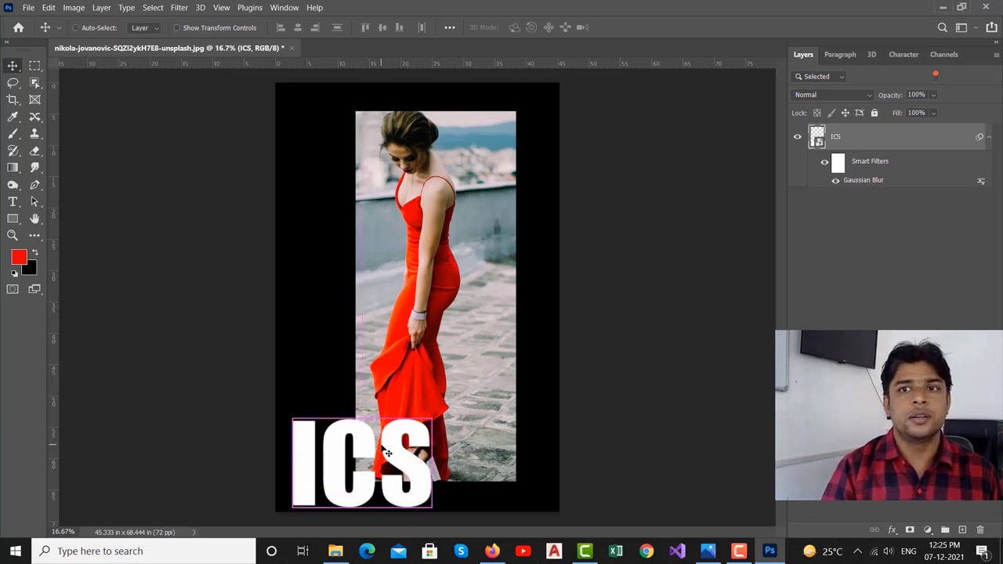
pyautogui.moveTo(387, 453); pyautogui.dragTo(387, 443)
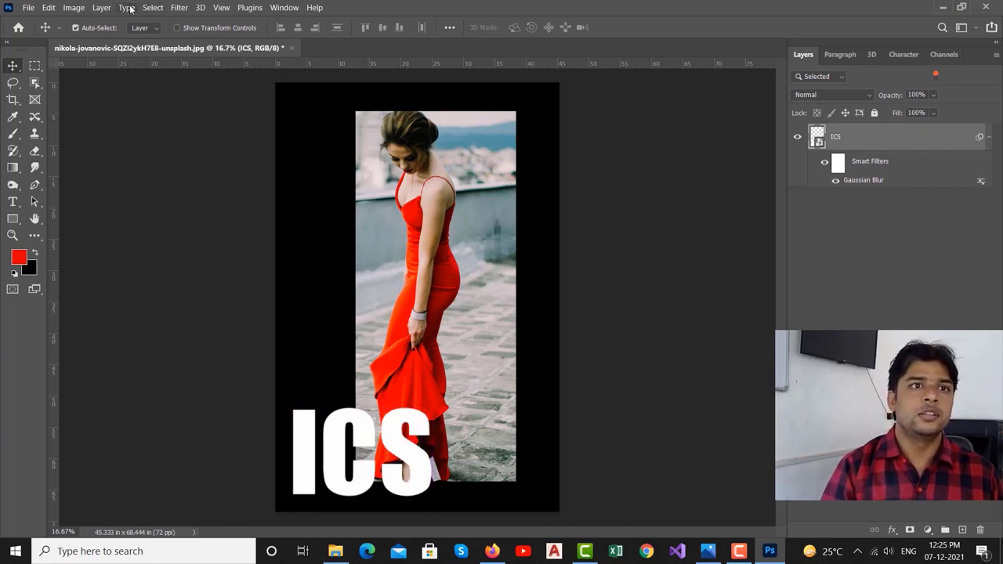
# Turn off layer isolation so all layers are listed again
pyautogui.click(153, 7)
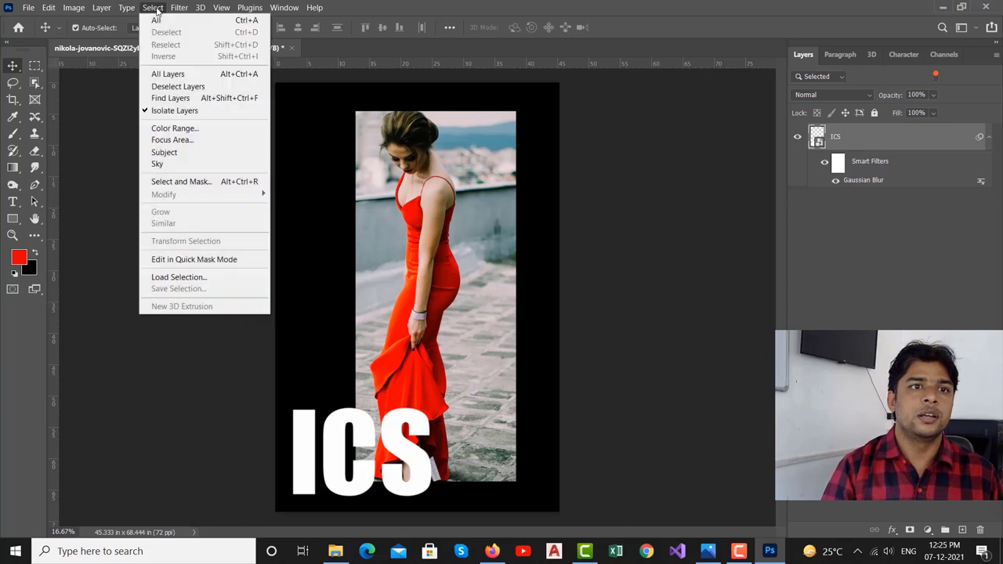
pyautogui.click(175, 112)
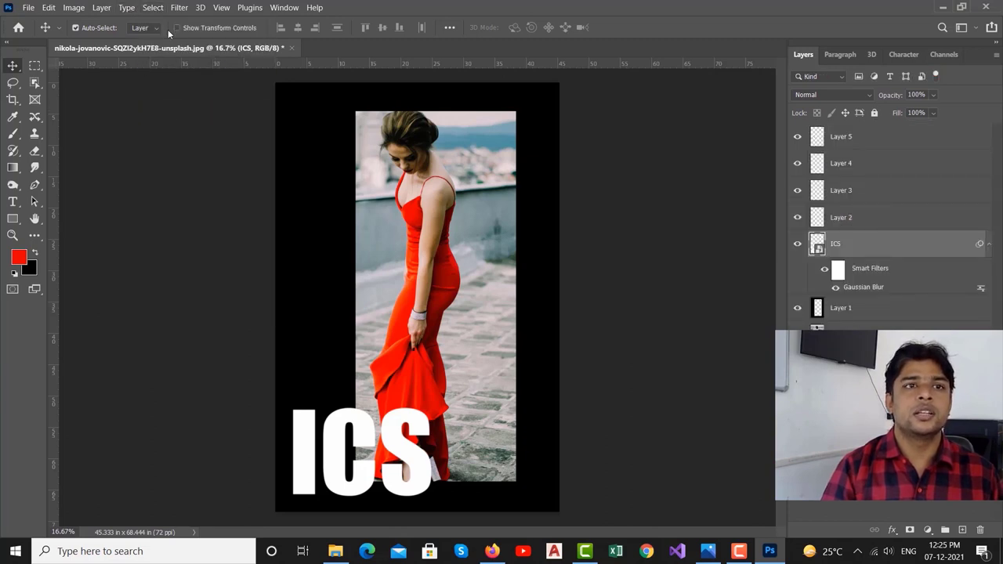
pyautogui.click(153, 8)
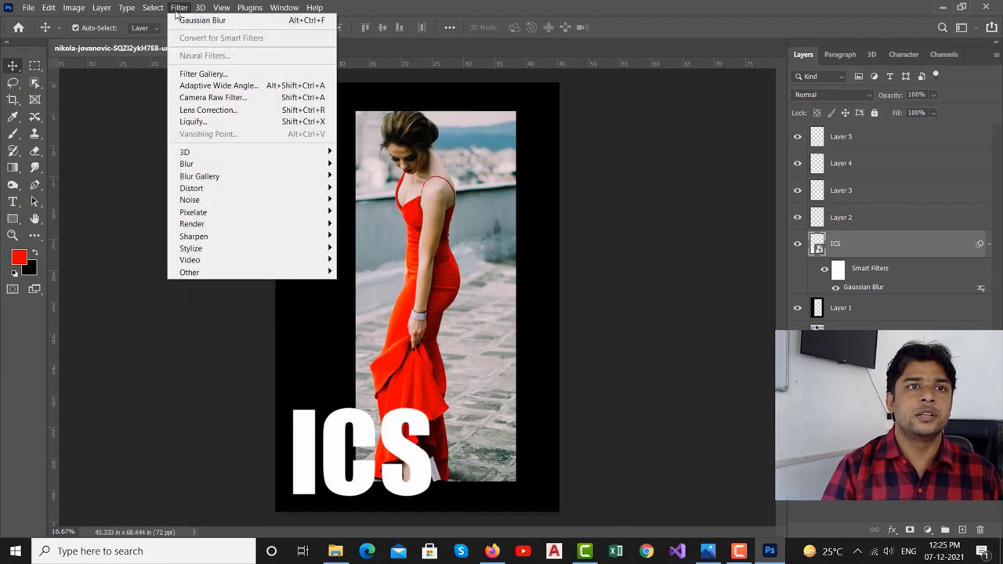
# Hide all layers above the background photo and duplicate the Background layer with Ctrl+J
pyautogui.click(173, 128)
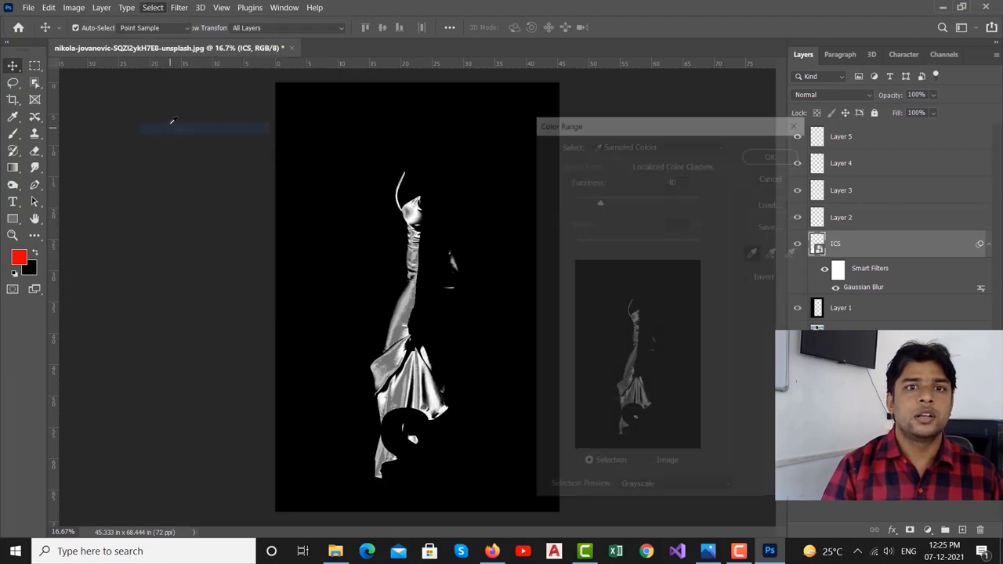
pyautogui.click(756, 175)
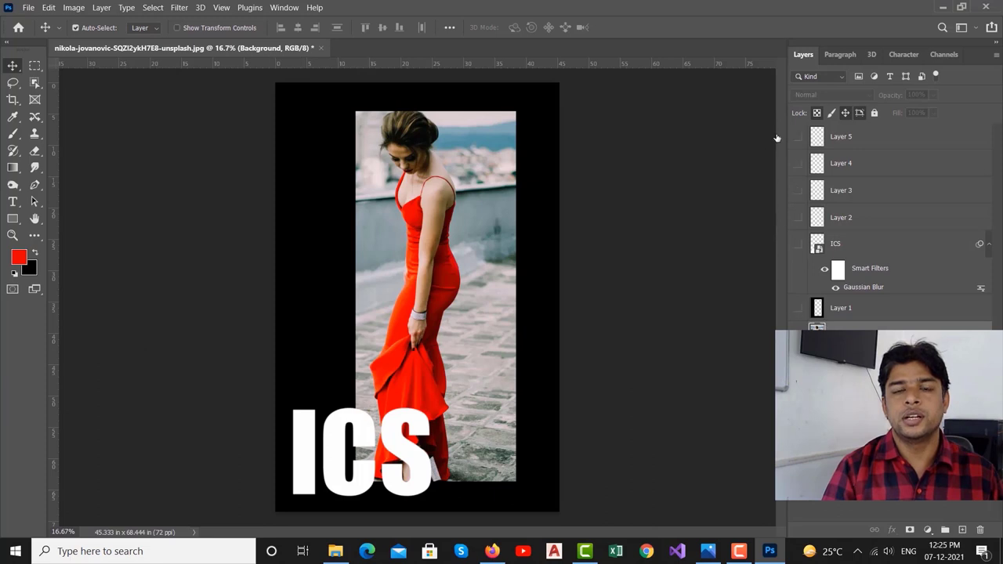
pyautogui.moveTo(797, 137); pyautogui.dragTo(797, 308)
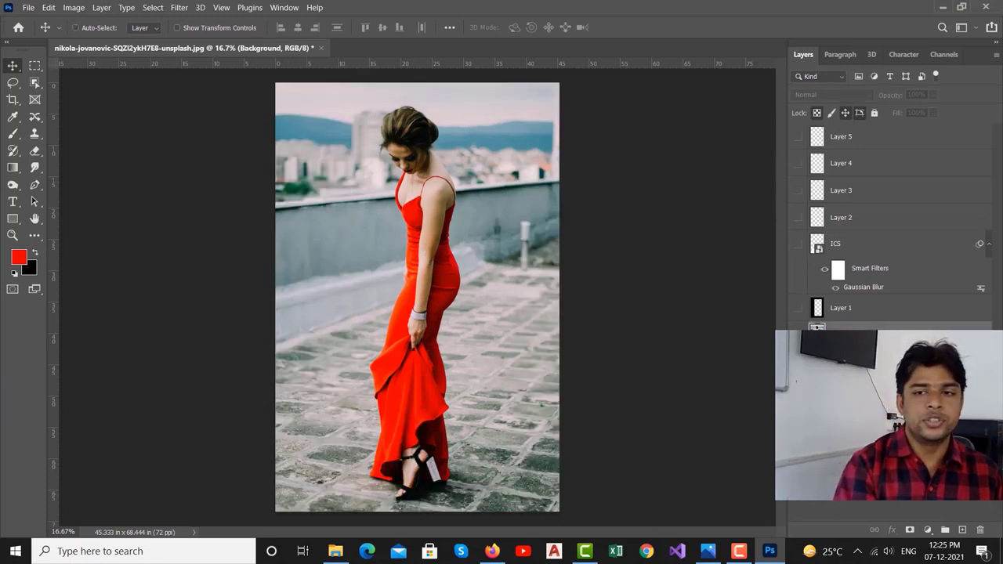
pyautogui.hotkey('ctrl', 'j')
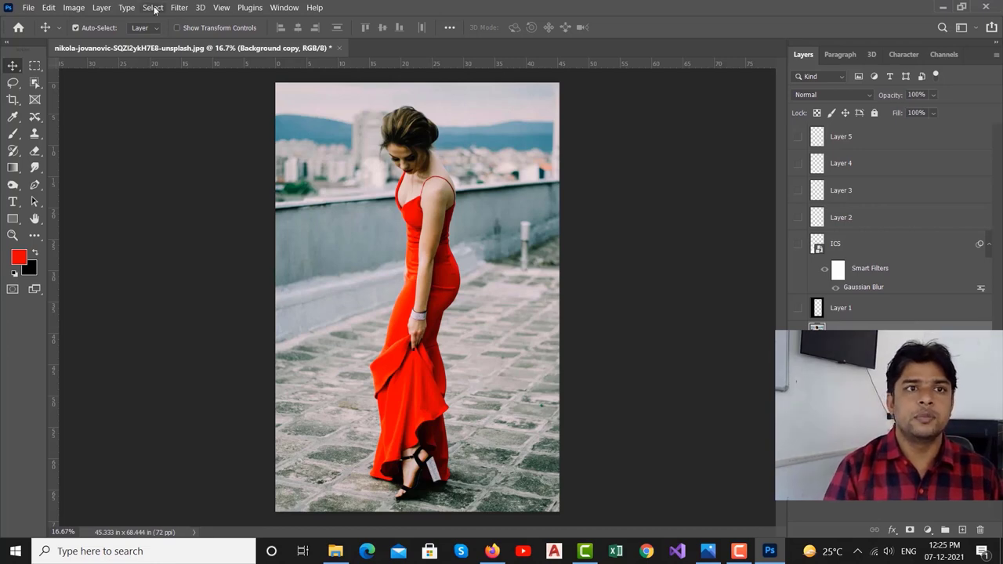
# Select the red dress using Color Range set to Reds
pyautogui.click(152, 7)
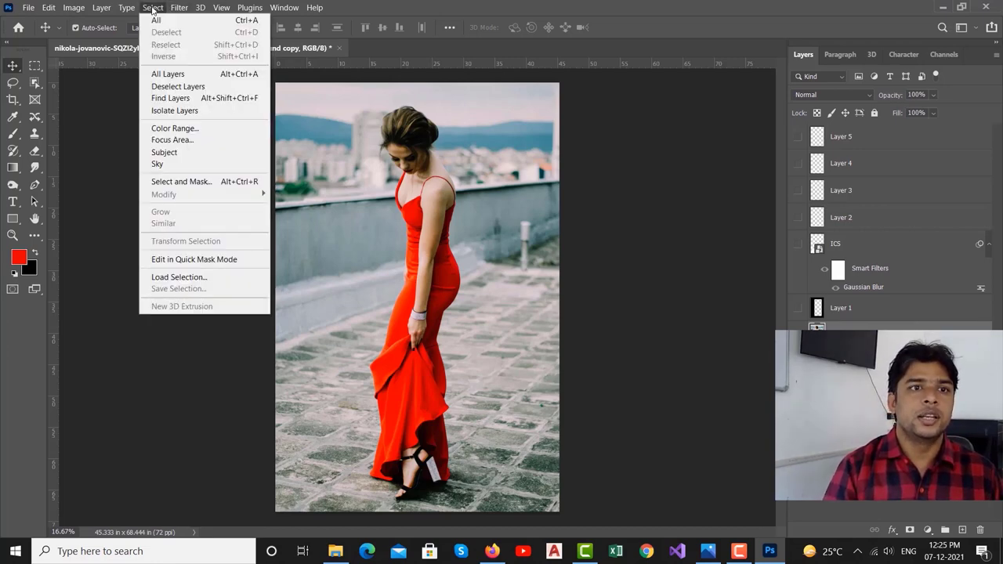
pyautogui.click(175, 128)
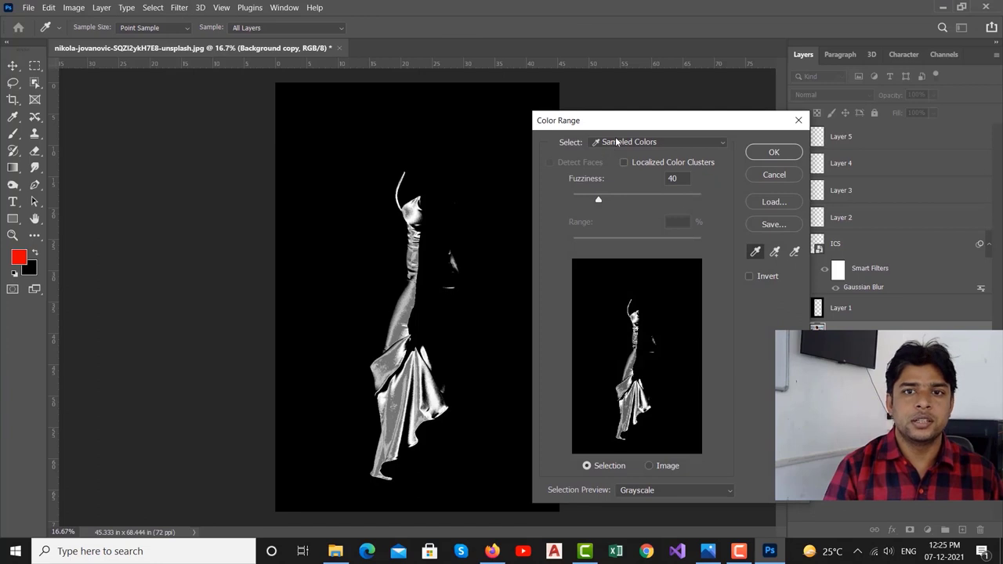
pyautogui.click(666, 142)
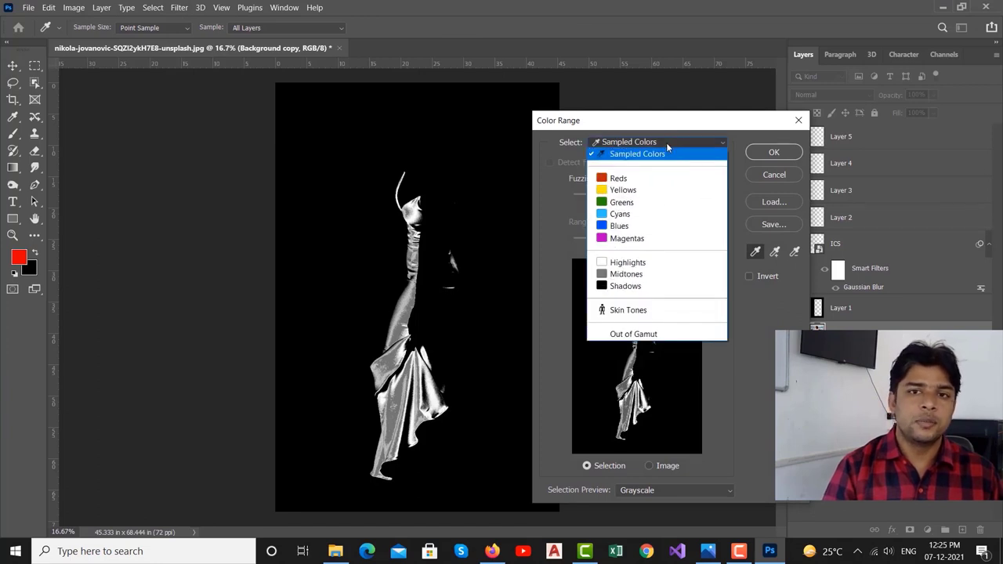
pyautogui.click(641, 181)
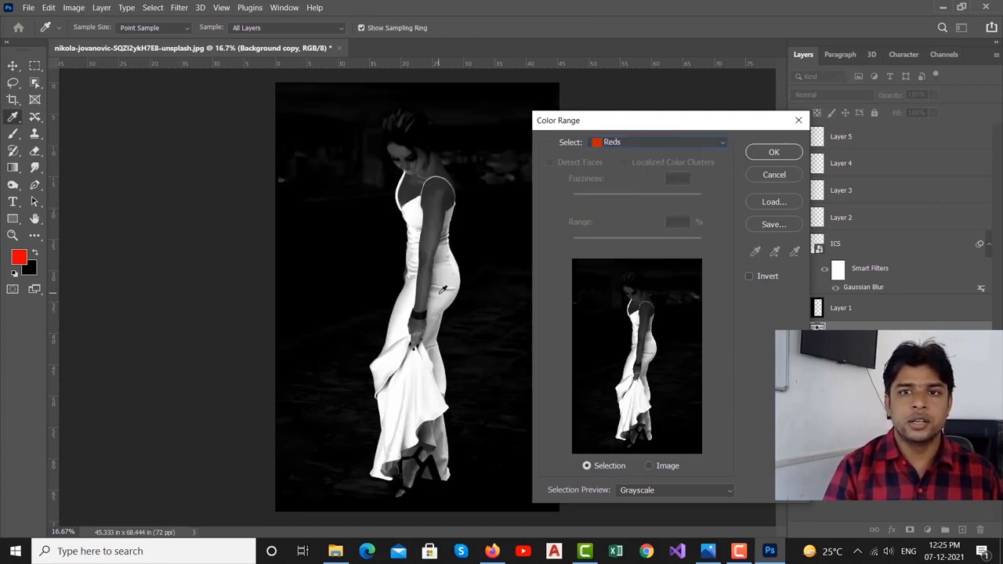
pyautogui.click(773, 152)
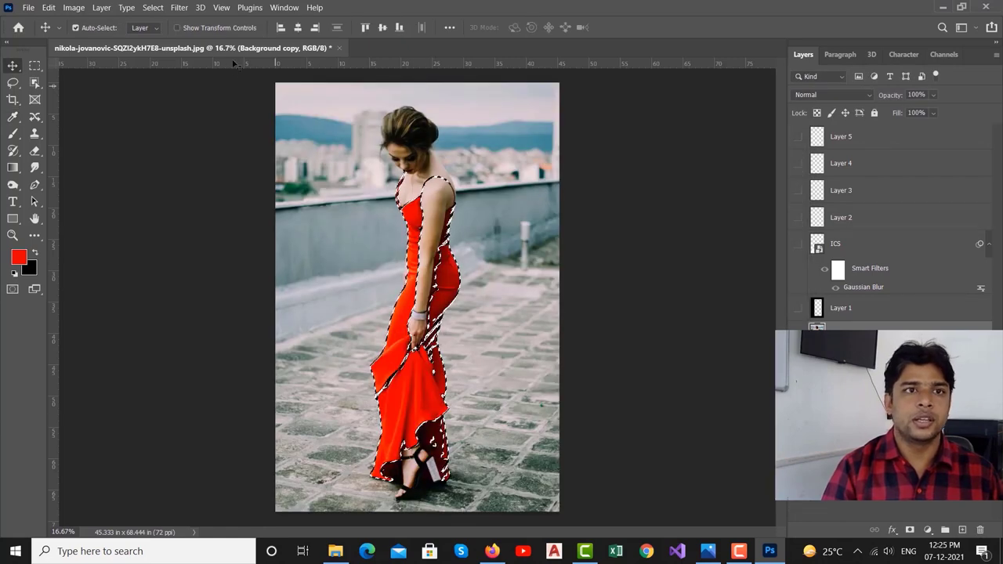
# Try a Blues colour range, which selects no pixels, and dismiss the warning
pyautogui.click(150, 8)
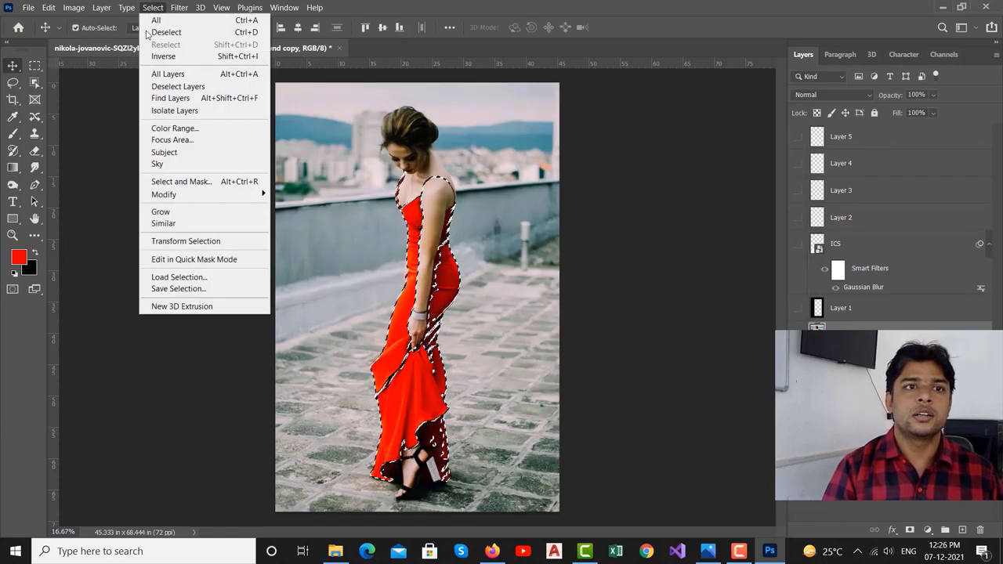
pyautogui.click(191, 128)
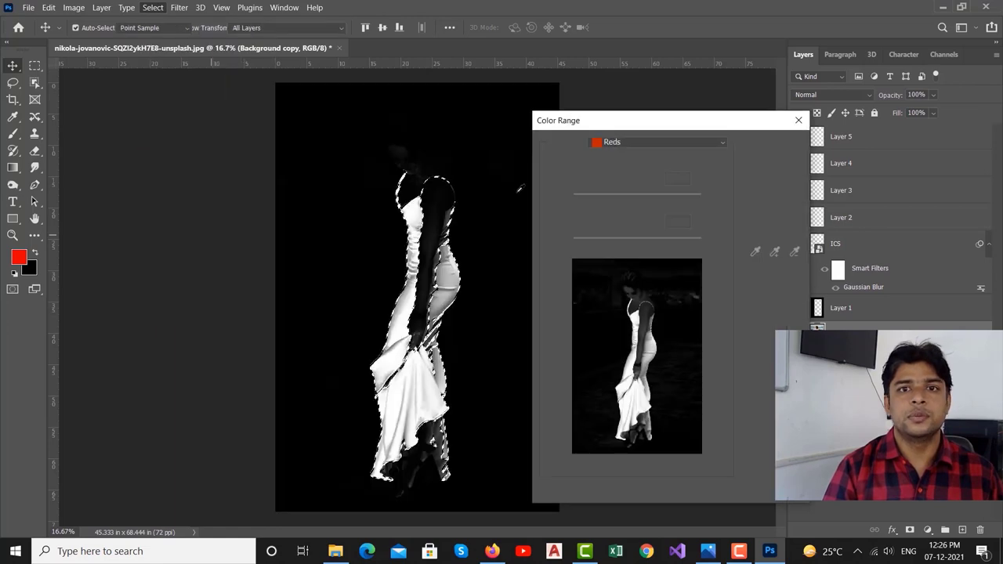
pyautogui.click(646, 141)
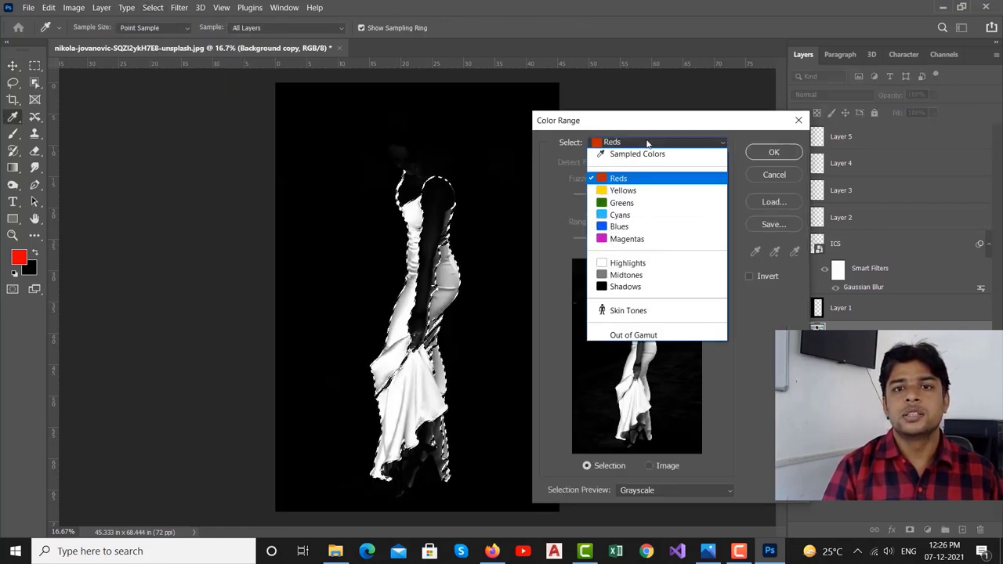
pyautogui.click(643, 227)
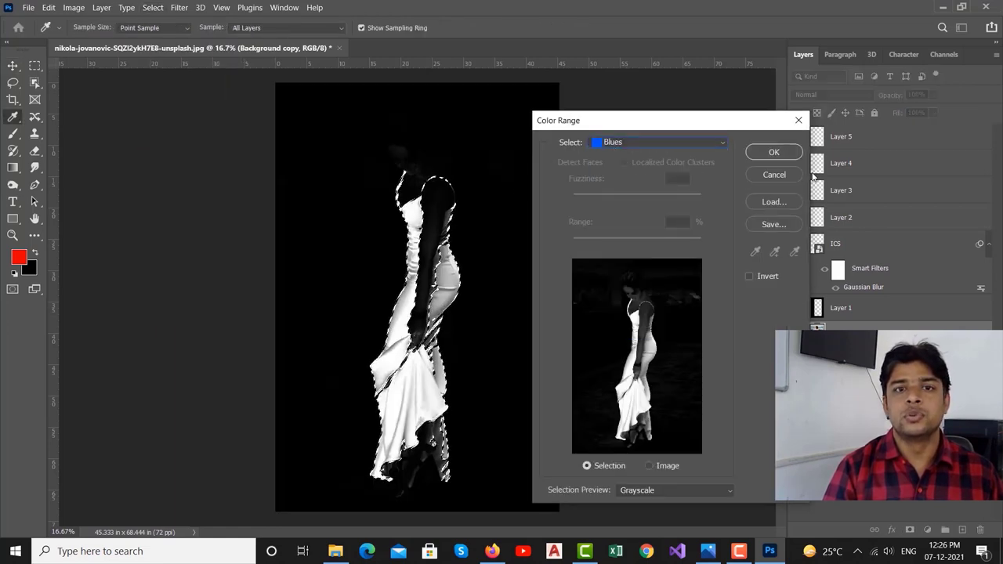
pyautogui.click(771, 156)
pyautogui.click(490, 216)
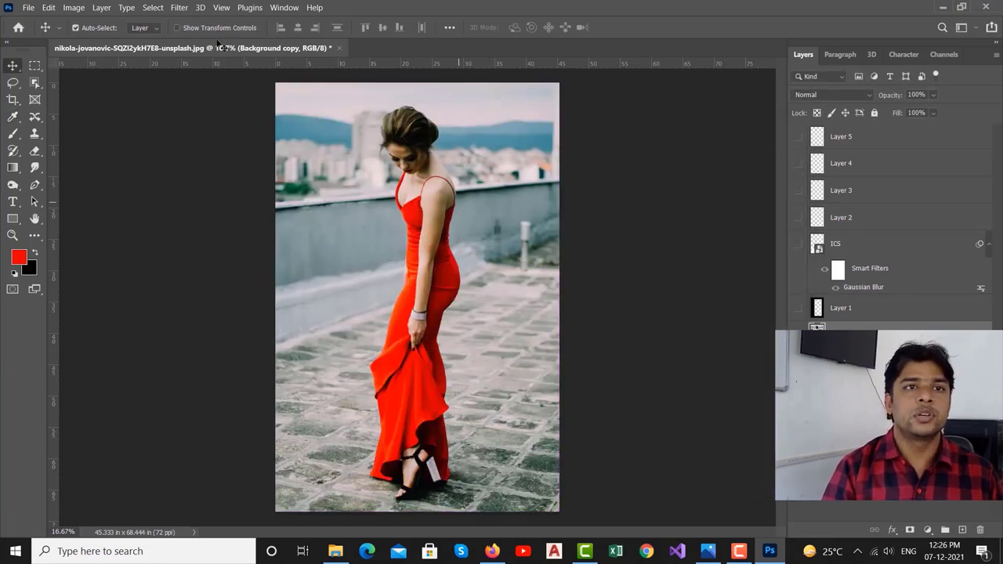
# Apply a Yellows colour range after trying Greens, and dismiss the faint-selection warning
pyautogui.click(153, 8)
pyautogui.click(187, 128)
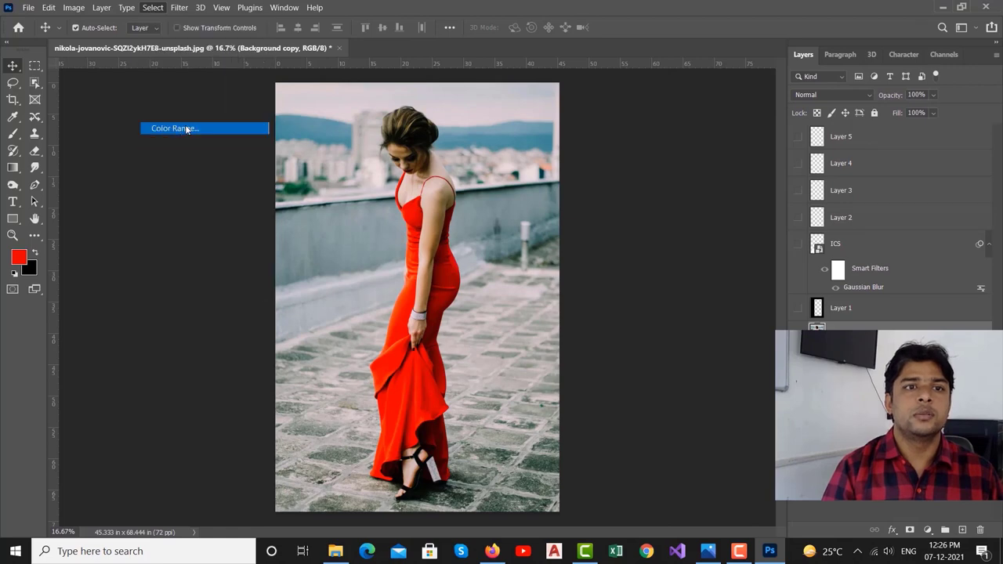
pyautogui.click(686, 143)
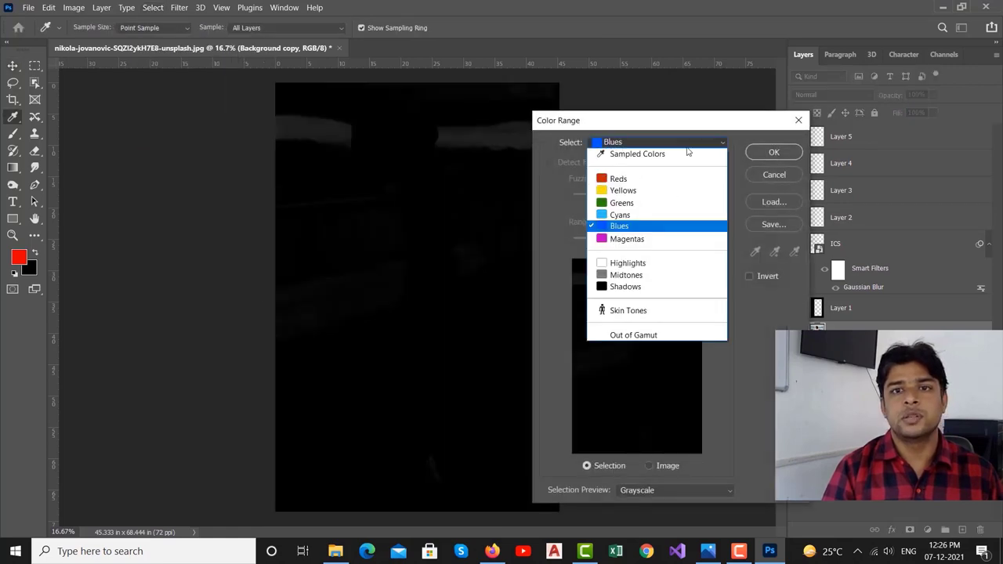
pyautogui.click(656, 207)
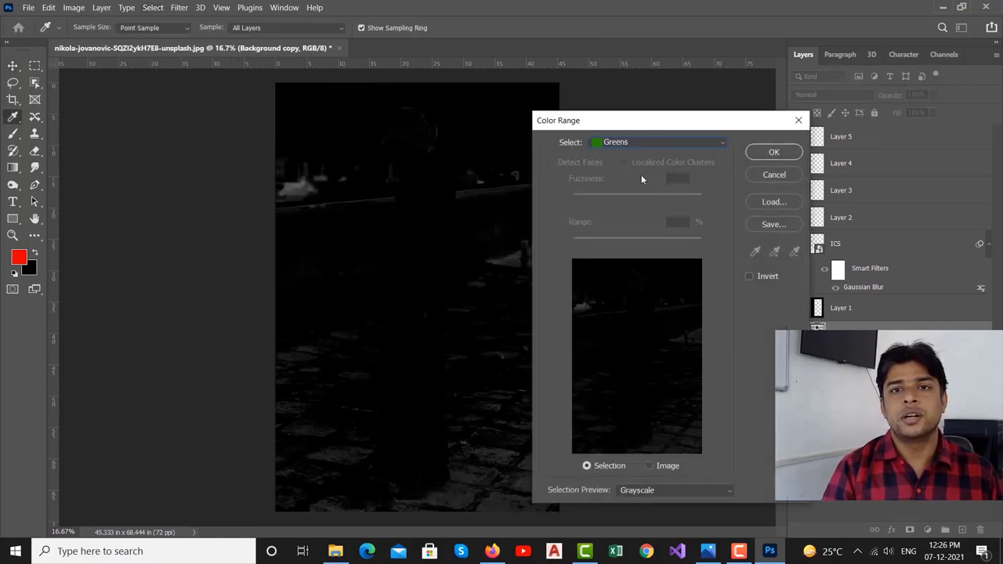
pyautogui.click(650, 142)
pyautogui.click(632, 190)
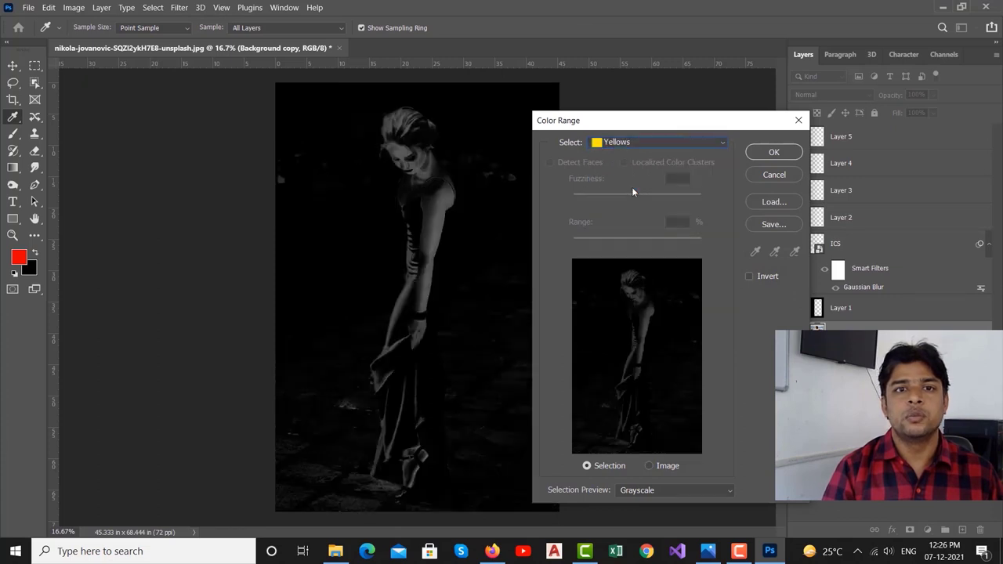
pyautogui.click(773, 152)
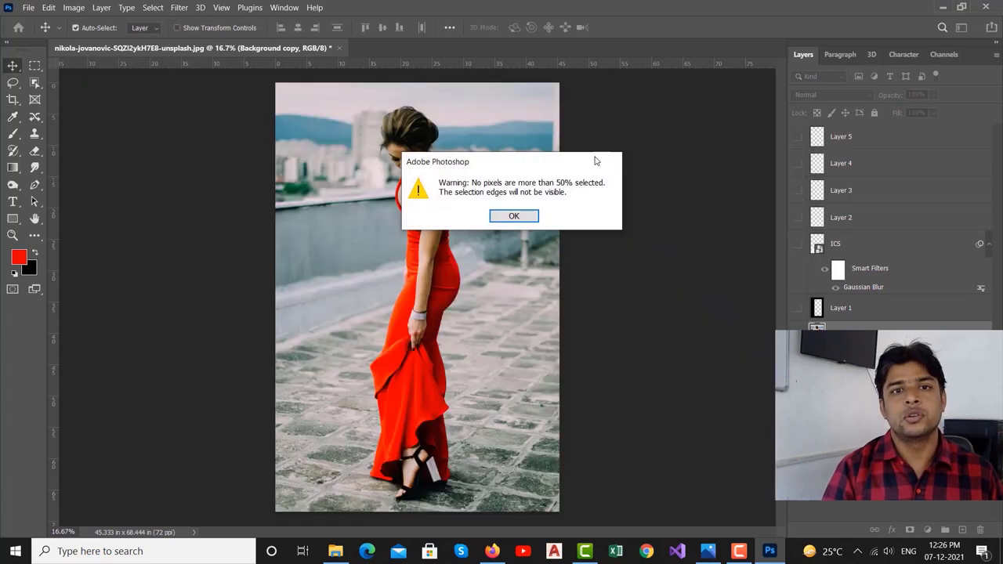
pyautogui.click(524, 216)
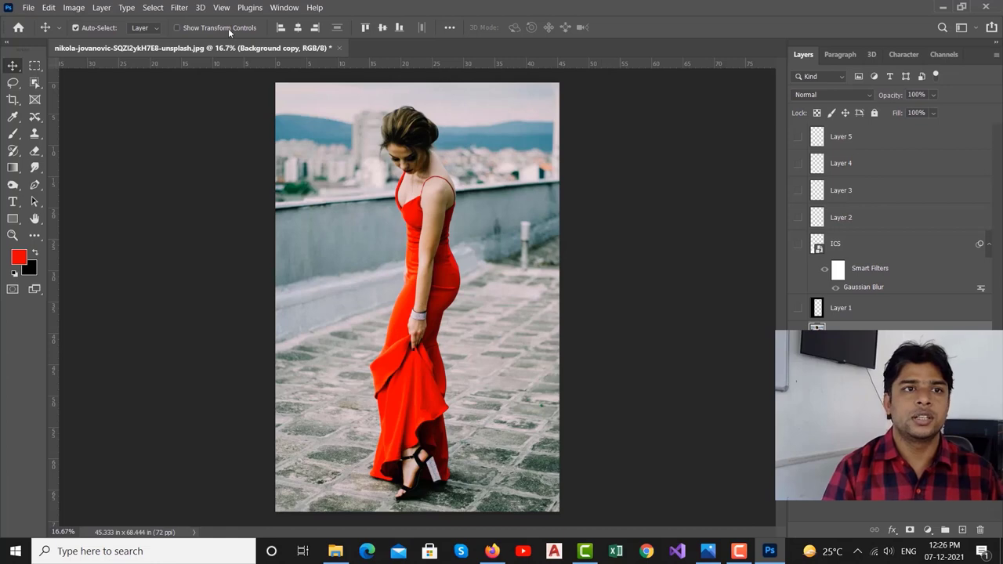
pyautogui.click(150, 8)
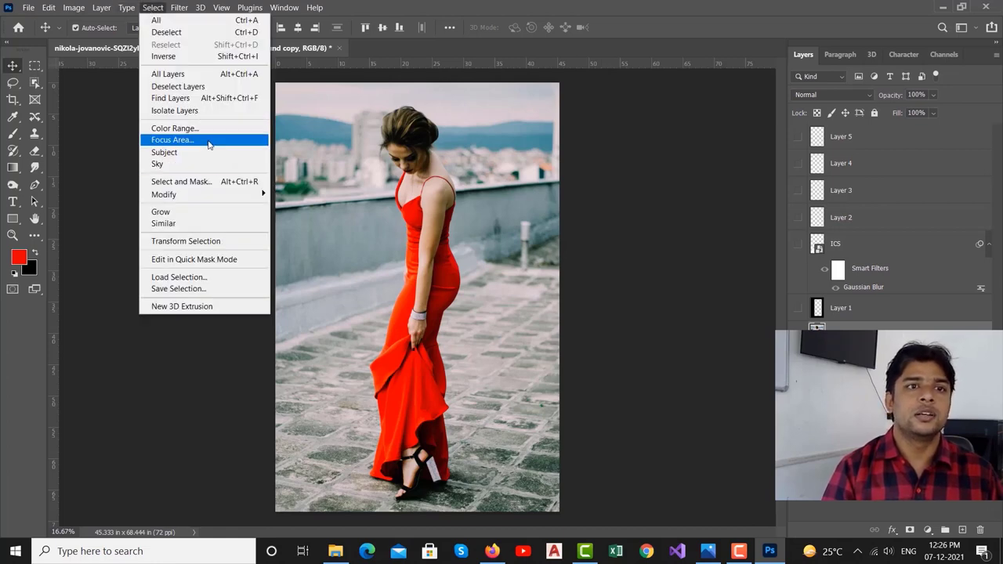
pyautogui.click(172, 140)
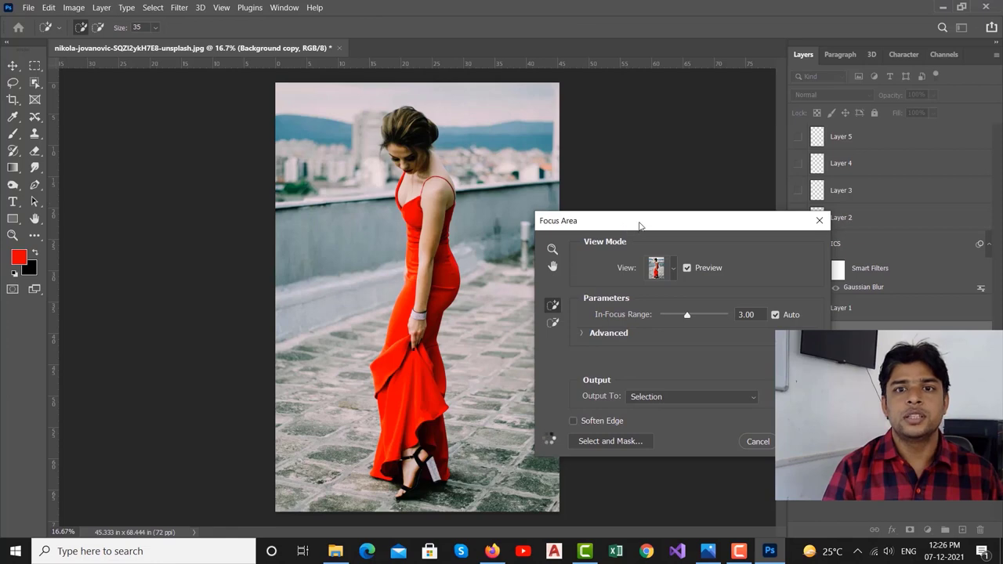
pyautogui.moveTo(641, 224); pyautogui.dragTo(659, 134)
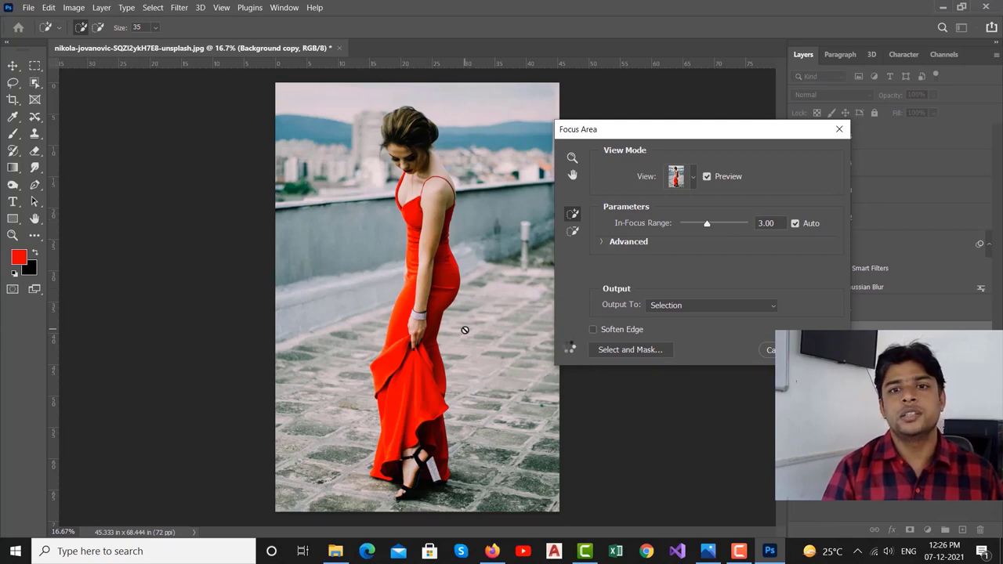
pyautogui.click(694, 176)
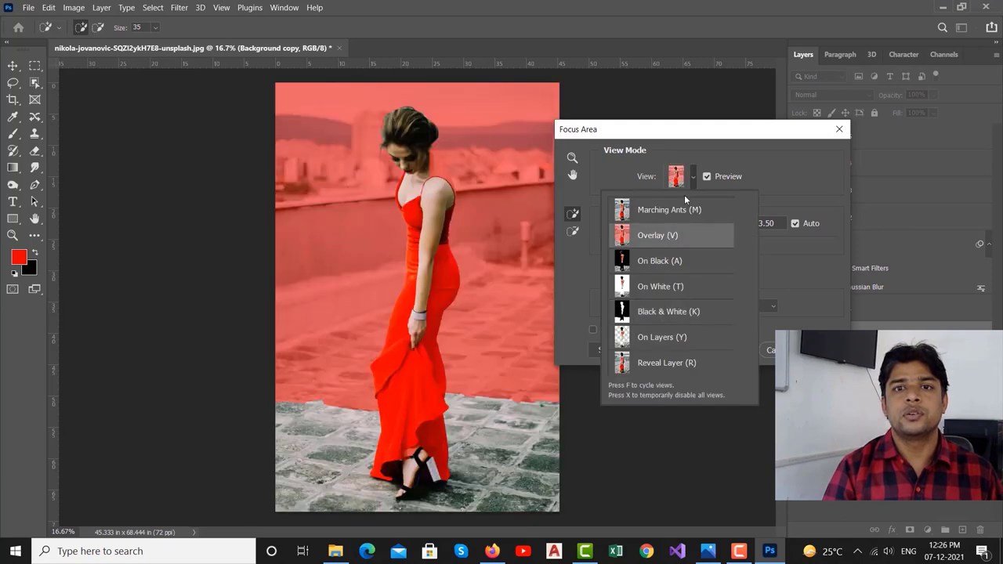
pyautogui.click(677, 186)
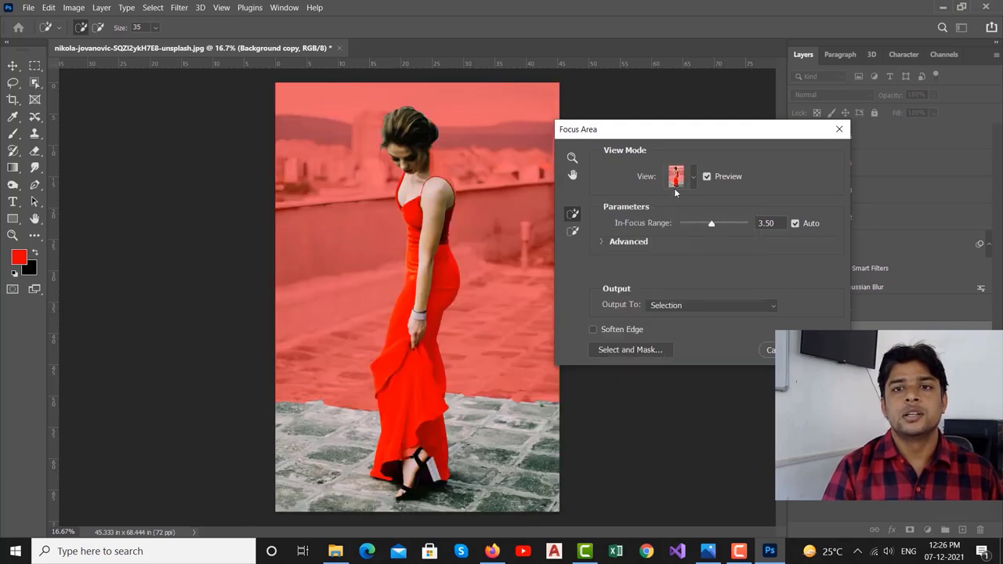
pyautogui.click(690, 180)
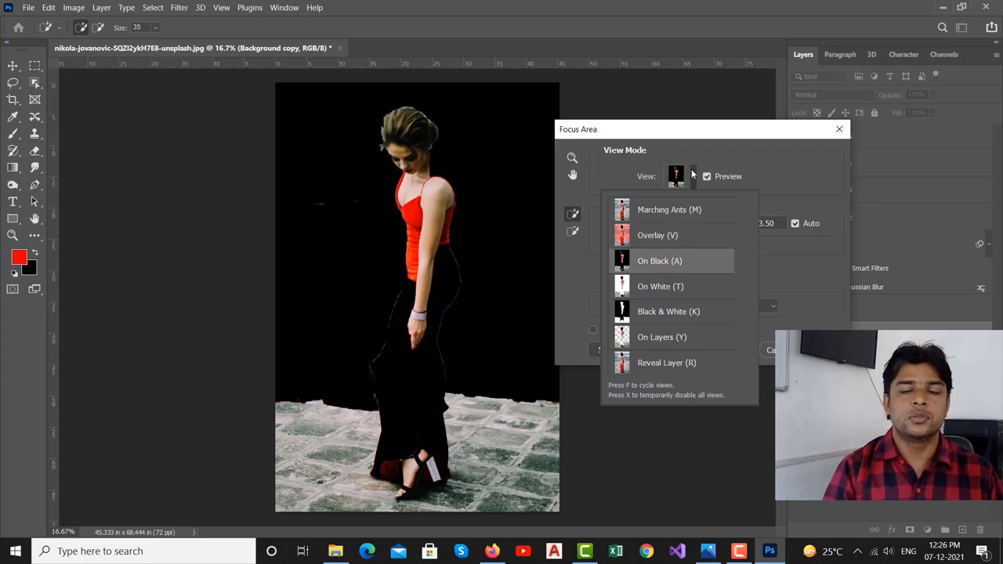
pyautogui.click(692, 172)
pyautogui.click(693, 176)
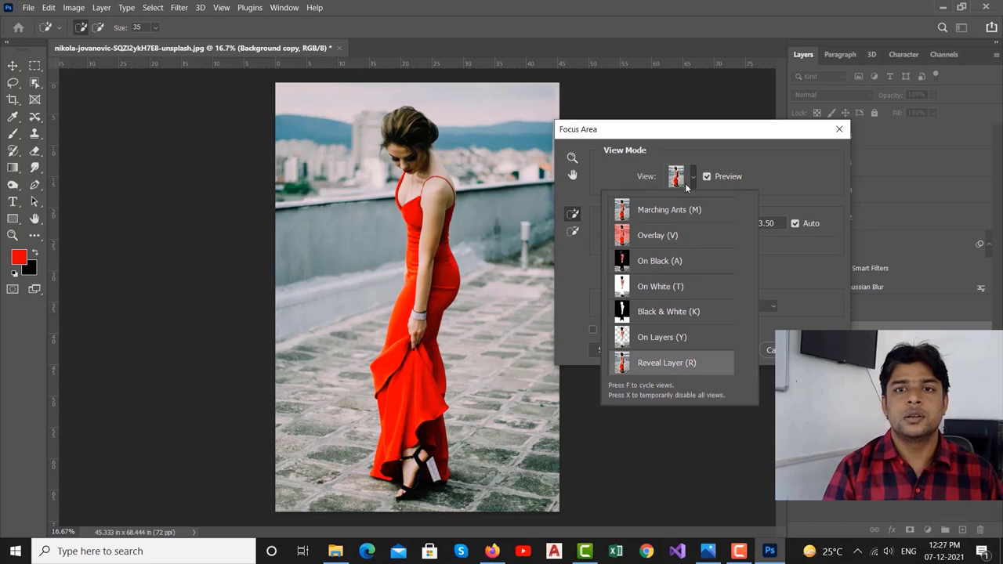
pyautogui.click(687, 183)
pyautogui.moveTo(711, 225); pyautogui.dragTo(714, 225)
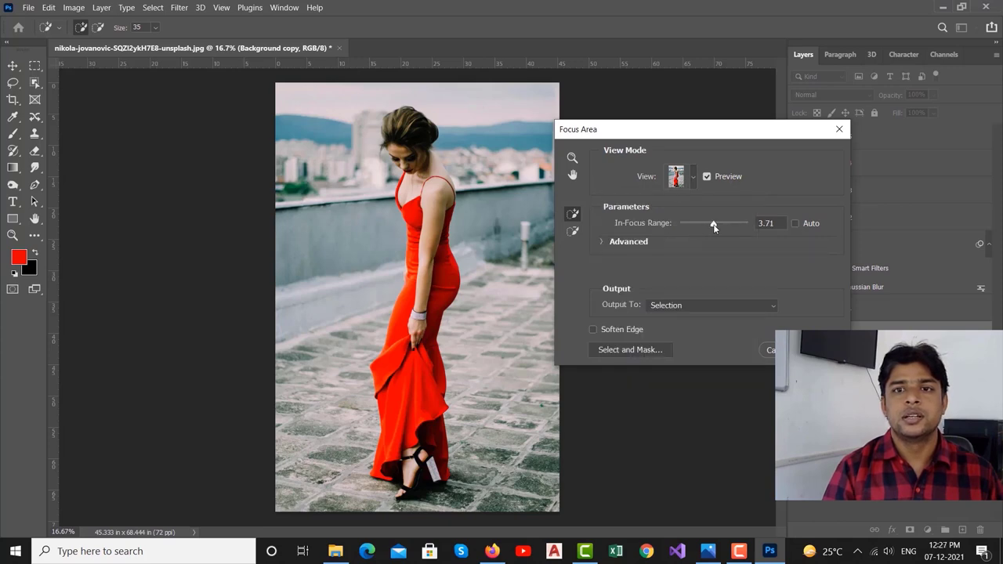
pyautogui.click(678, 177)
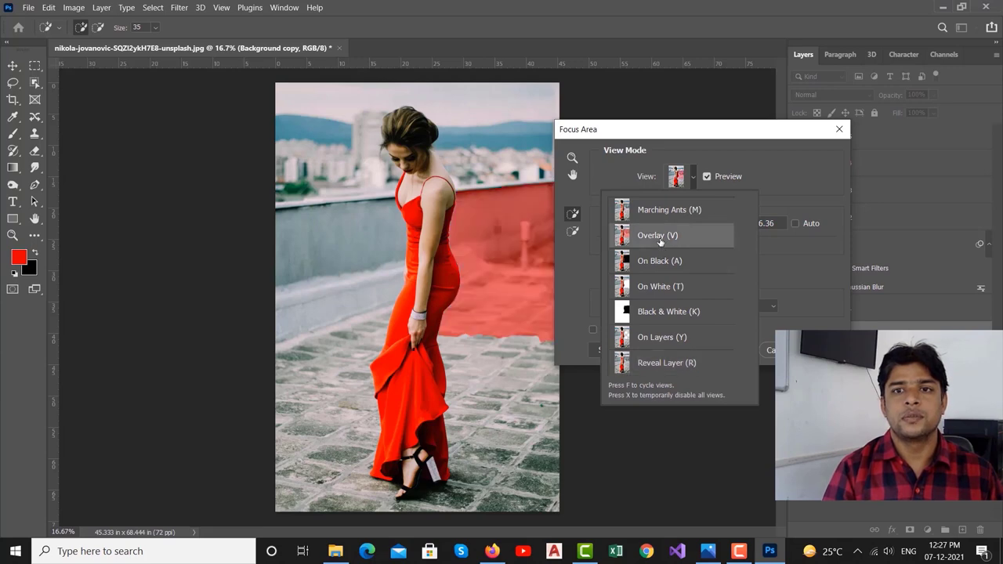
pyautogui.click(762, 156)
pyautogui.moveTo(736, 225)
pyautogui.mouseDown()
pyautogui.moveTo(679, 225)
pyautogui.moveTo(782, 231)
pyautogui.moveTo(712, 225)
pyautogui.mouseUp()
pyautogui.click(609, 242)
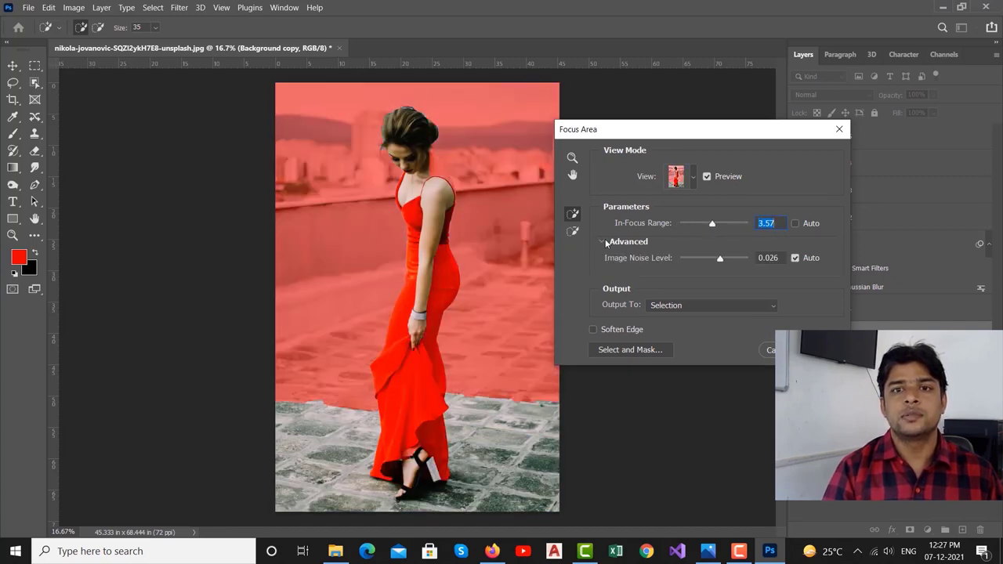
pyautogui.moveTo(715, 258); pyautogui.dragTo(699, 262)
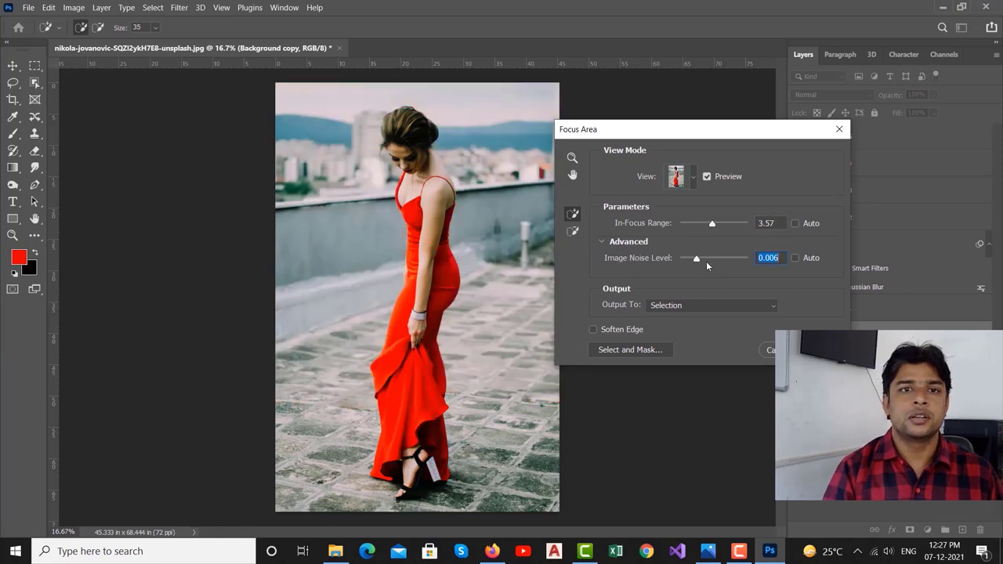
pyautogui.moveTo(704, 262); pyautogui.dragTo(725, 274)
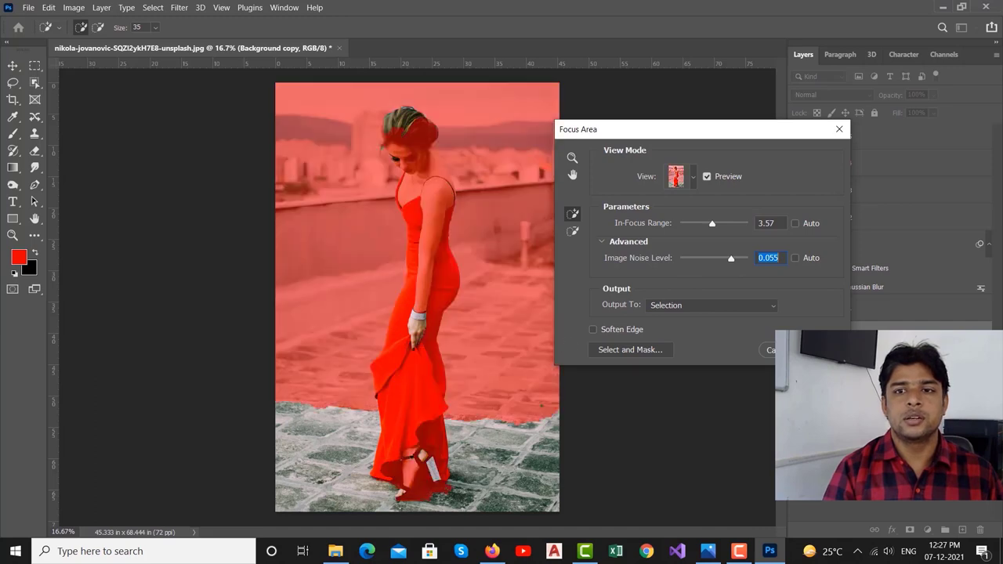
pyautogui.press('Escape')
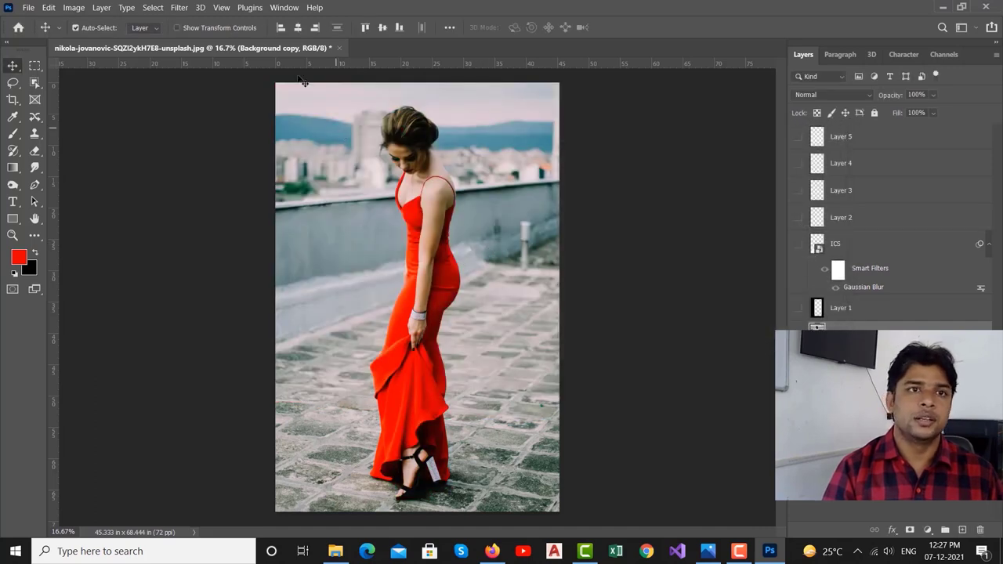
pyautogui.click(165, 9)
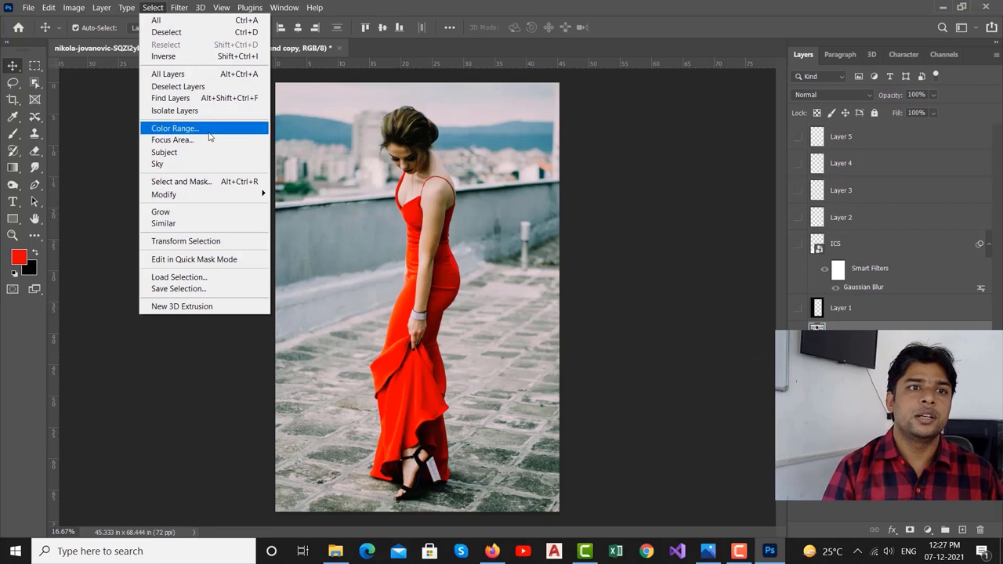
pyautogui.click(164, 152)
pyautogui.hotkey('ctrl', 'd')
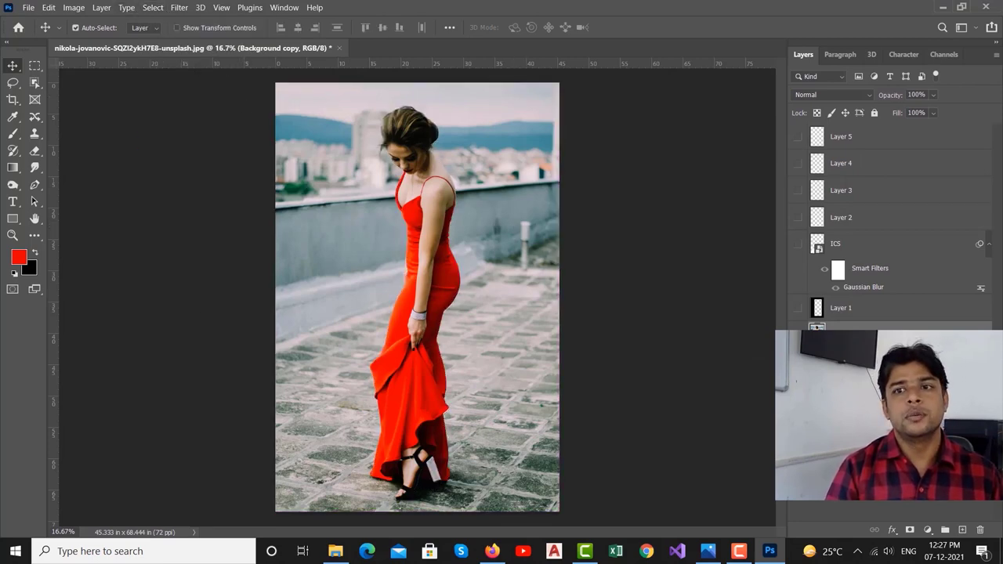
pyautogui.click(154, 8)
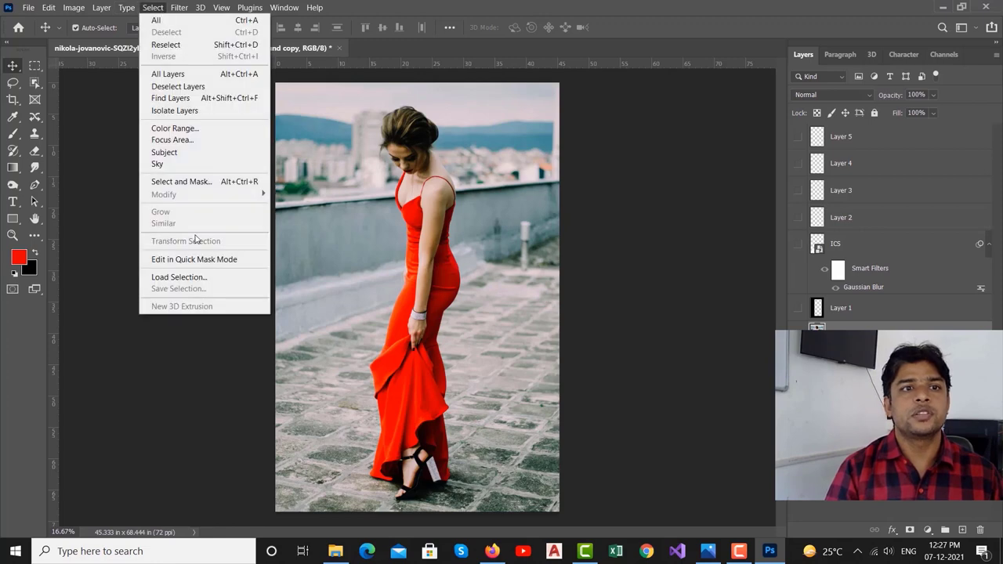
pyautogui.click(164, 152)
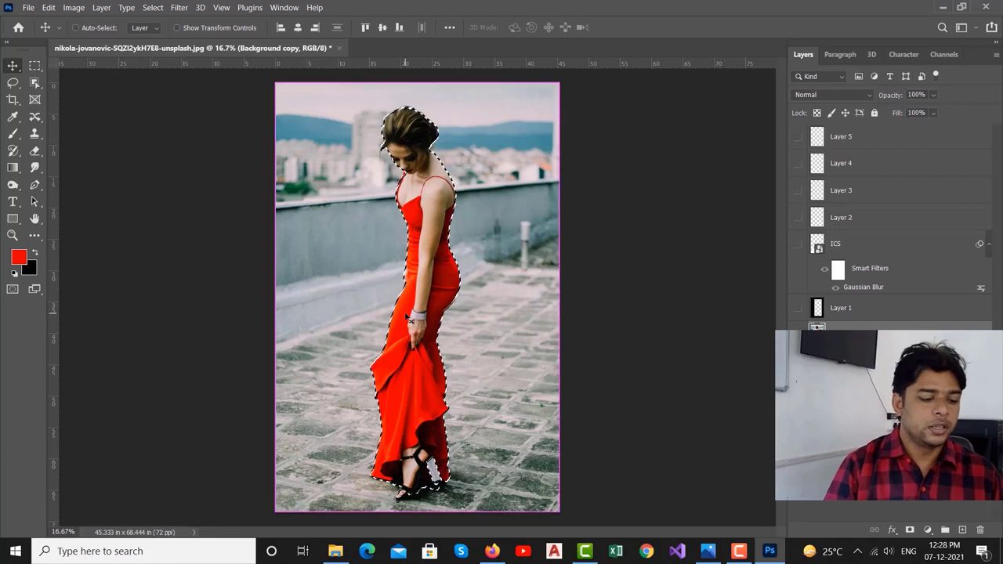
pyautogui.hotkey('ctrl', 'd')
pyautogui.click(151, 8)
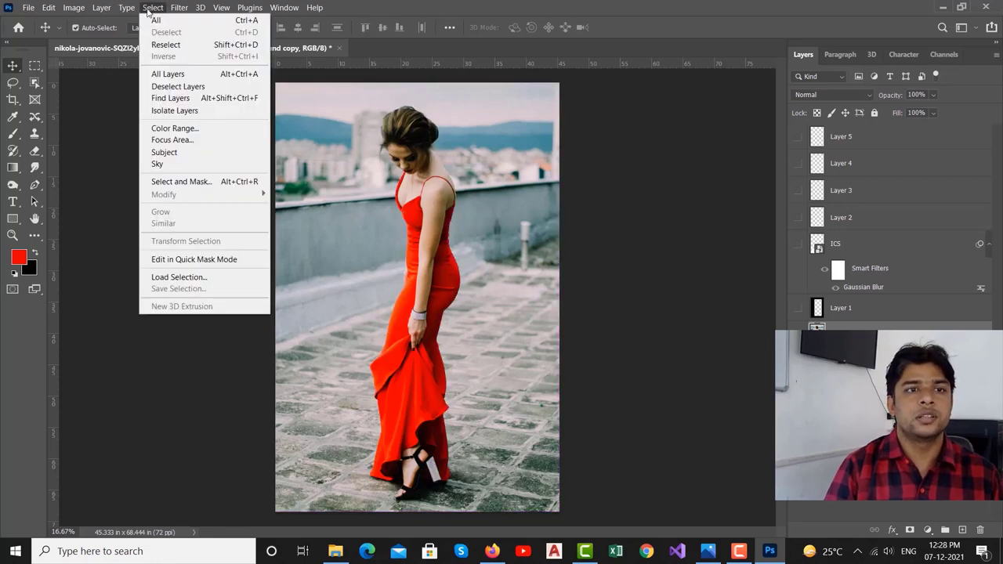
pyautogui.click(209, 164)
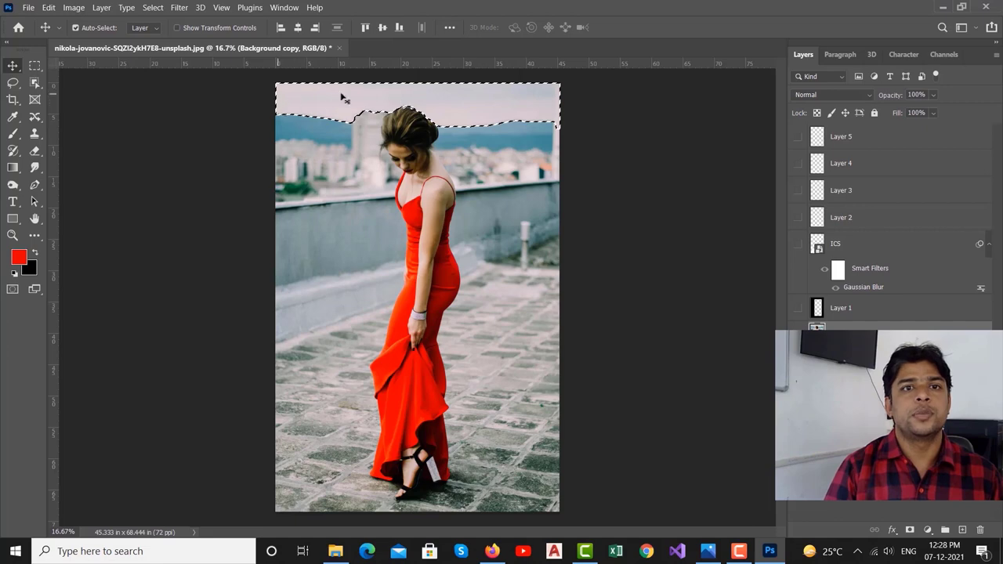
pyautogui.hotkey('ctrl', 'd')
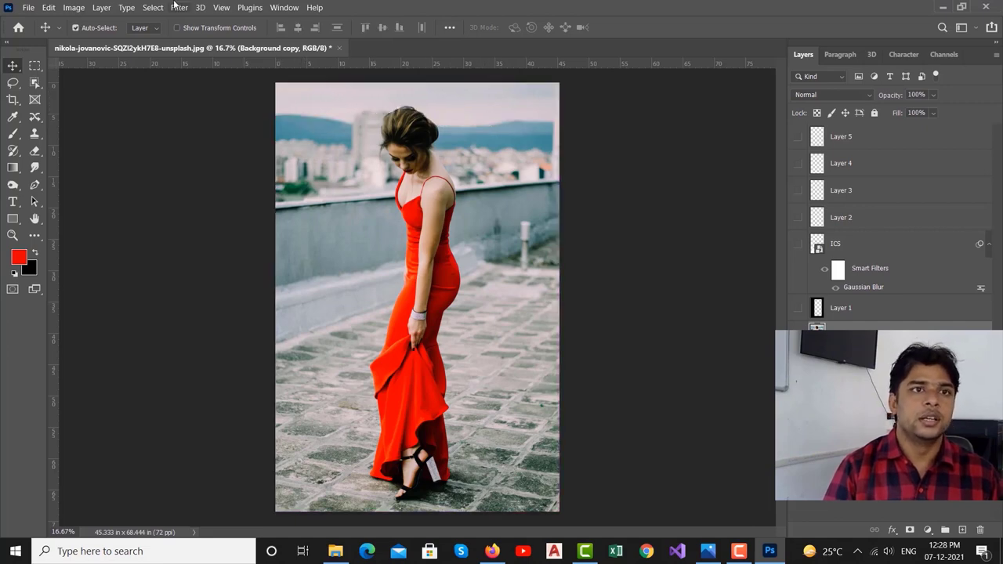
pyautogui.click(152, 8)
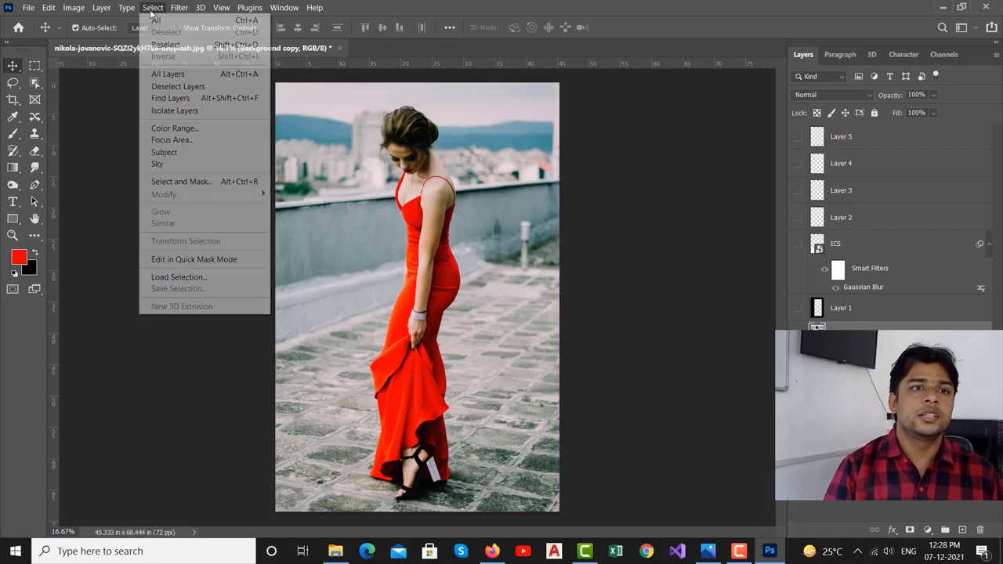
# In Select and Mask, lower the overlay opacity and brush the woman's arm into the selection
pyautogui.click(207, 188)
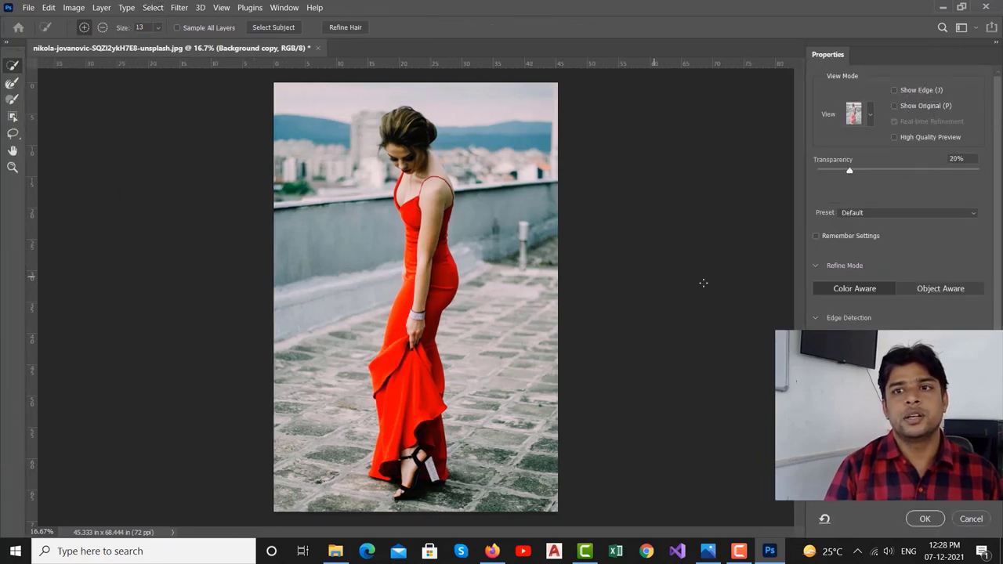
pyautogui.click(869, 115)
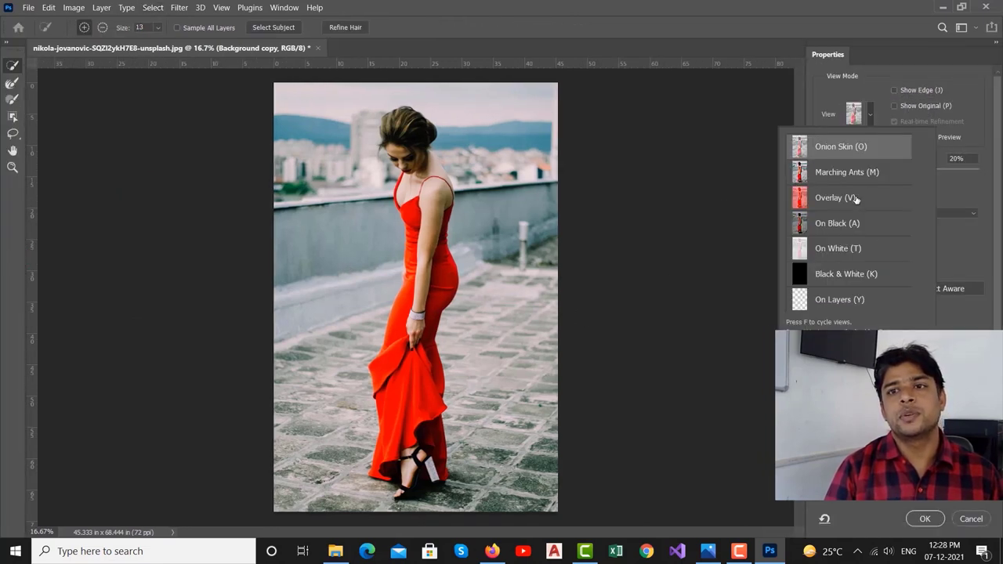
pyautogui.click(835, 197)
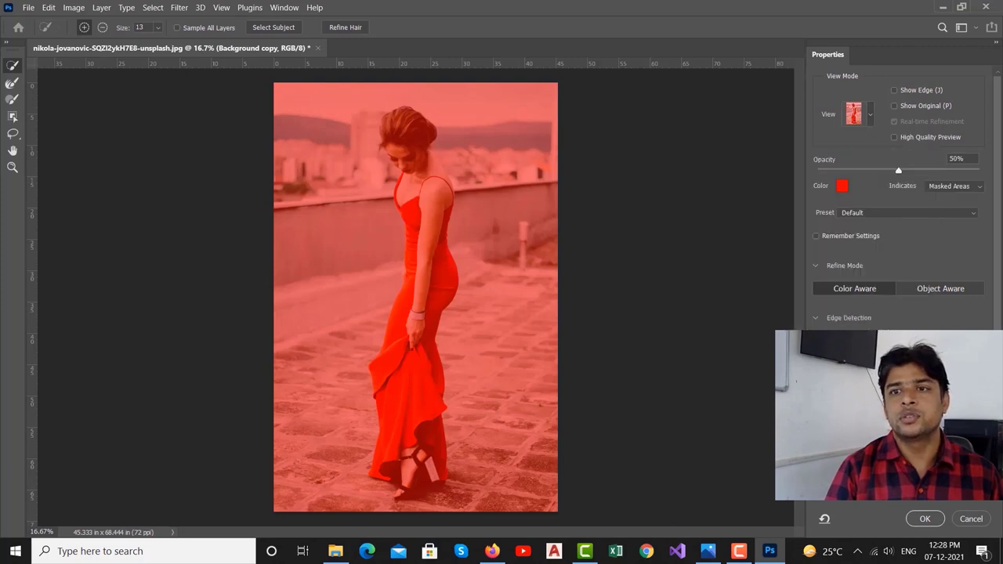
pyautogui.moveTo(896, 171)
pyautogui.mouseDown()
pyautogui.moveTo(849, 164)
pyautogui.moveTo(942, 170)
pyautogui.moveTo(862, 171)
pyautogui.mouseUp()
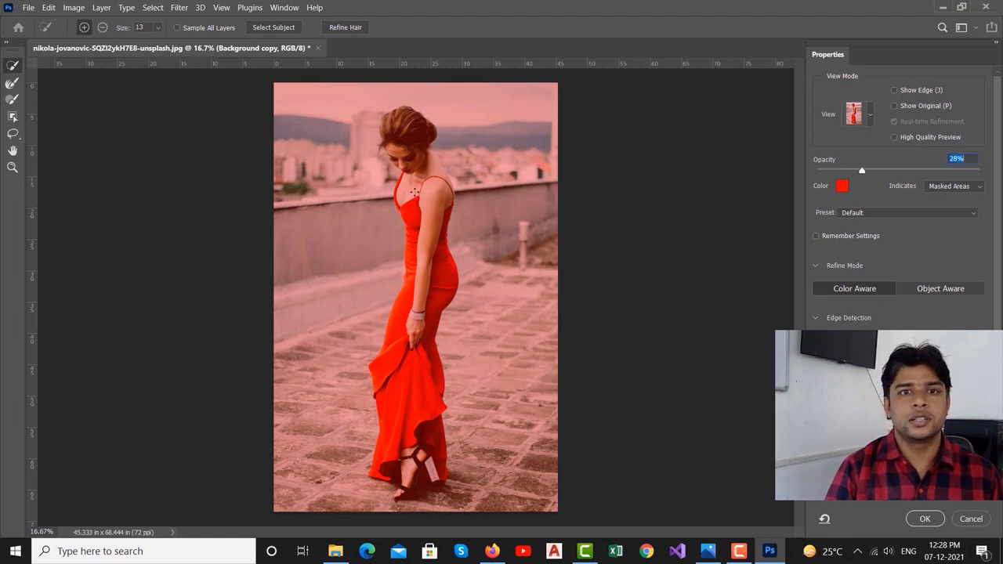
pyautogui.moveTo(426, 268); pyautogui.dragTo(406, 369)
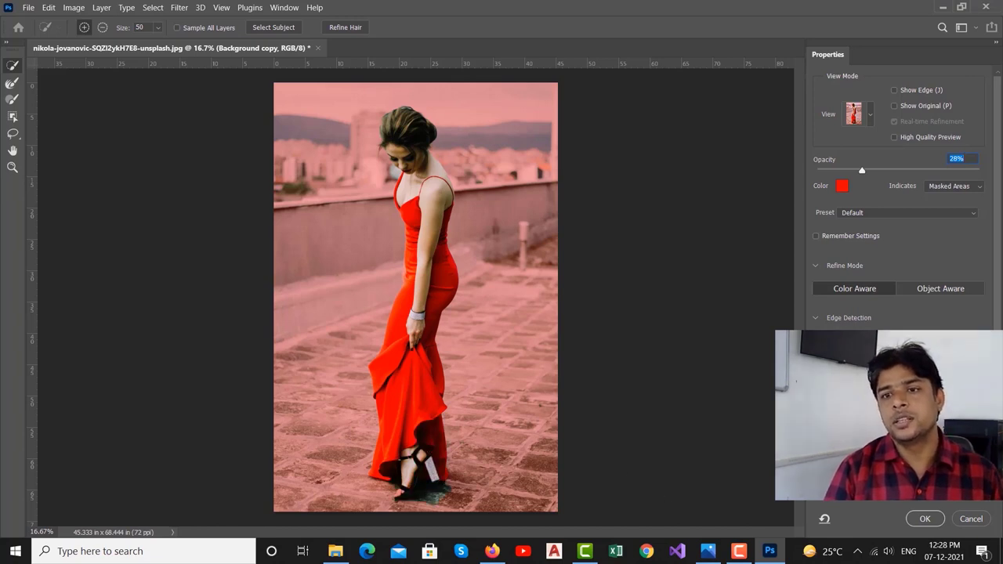
# Set overlay opacity to 100% and output the refined woman as a new cut-out layer
pyautogui.scroll(-5, 891, 249)
pyautogui.scroll(1, 892, 249)
pyautogui.scroll(3, 892, 253)
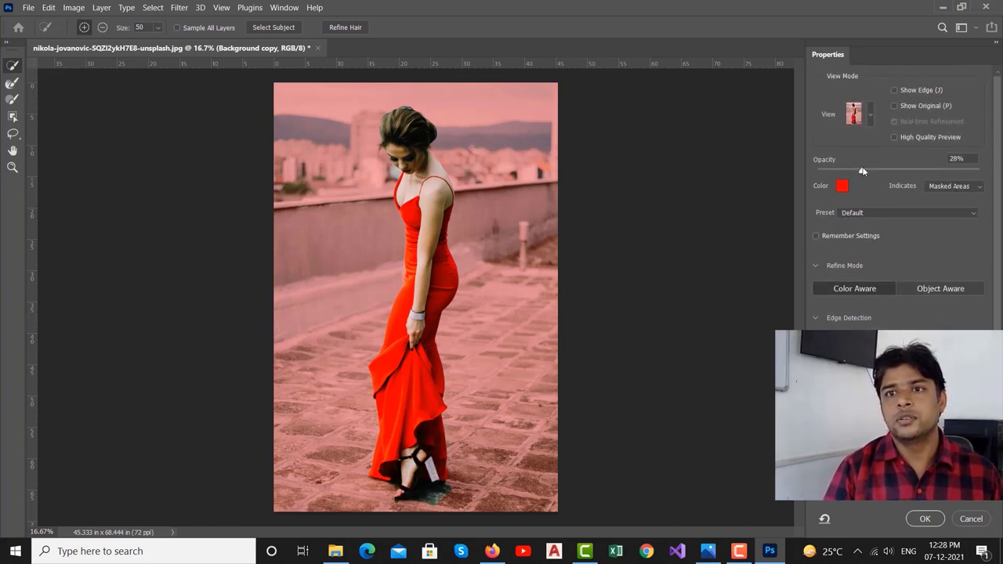
pyautogui.moveTo(863, 171)
pyautogui.mouseDown()
pyautogui.moveTo(802, 170)
pyautogui.moveTo(984, 196)
pyautogui.mouseUp()
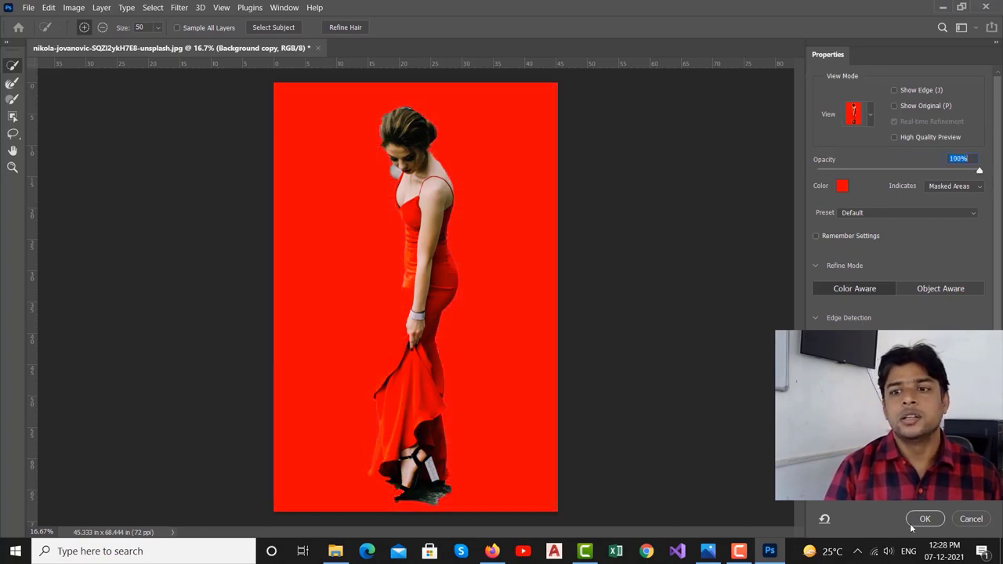
pyautogui.scroll(-1, 979, 168)
pyautogui.scroll(-2, 901, 196)
pyautogui.scroll(-1, 901, 196)
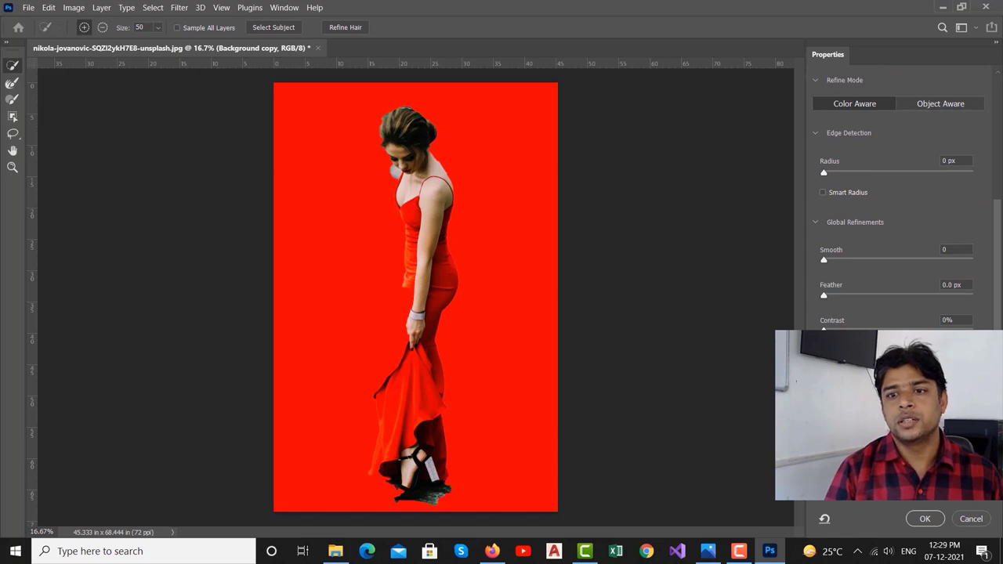
pyautogui.click(917, 474)
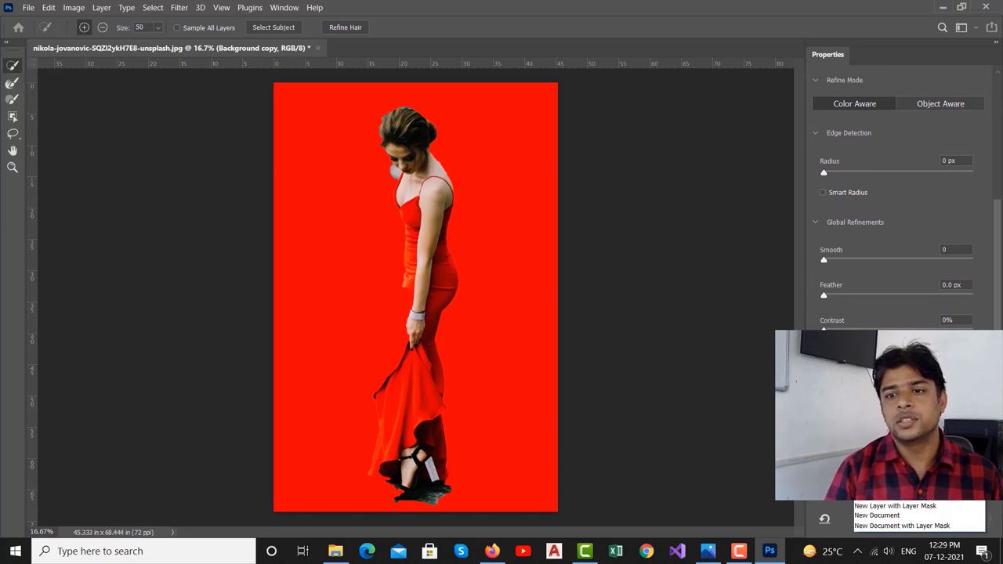
pyautogui.click(900, 505)
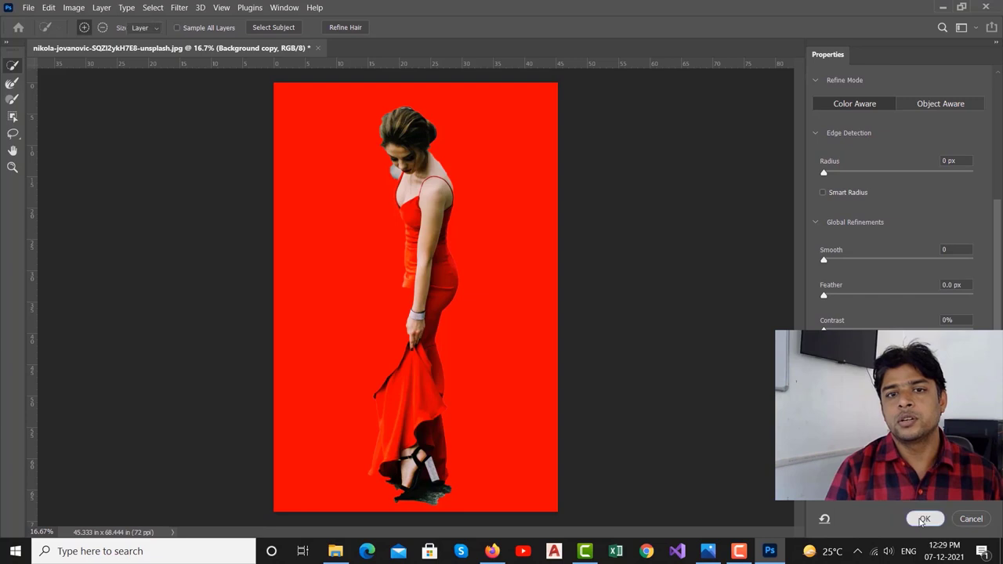
pyautogui.click(918, 517)
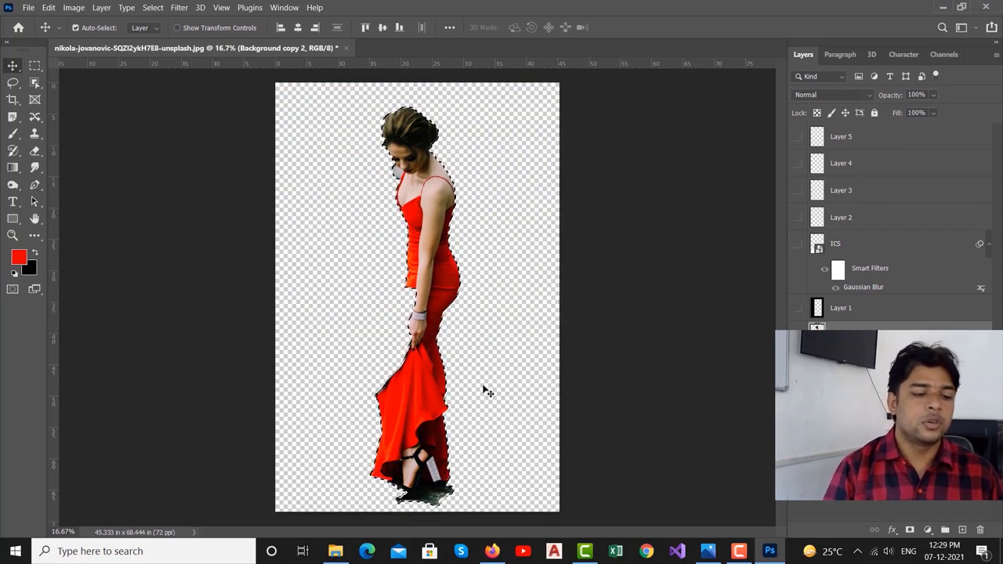
# Undo the cut-out, deselect, and go to the Select menu to reselect the woman
pyautogui.hotkey('ctrl', 'z')
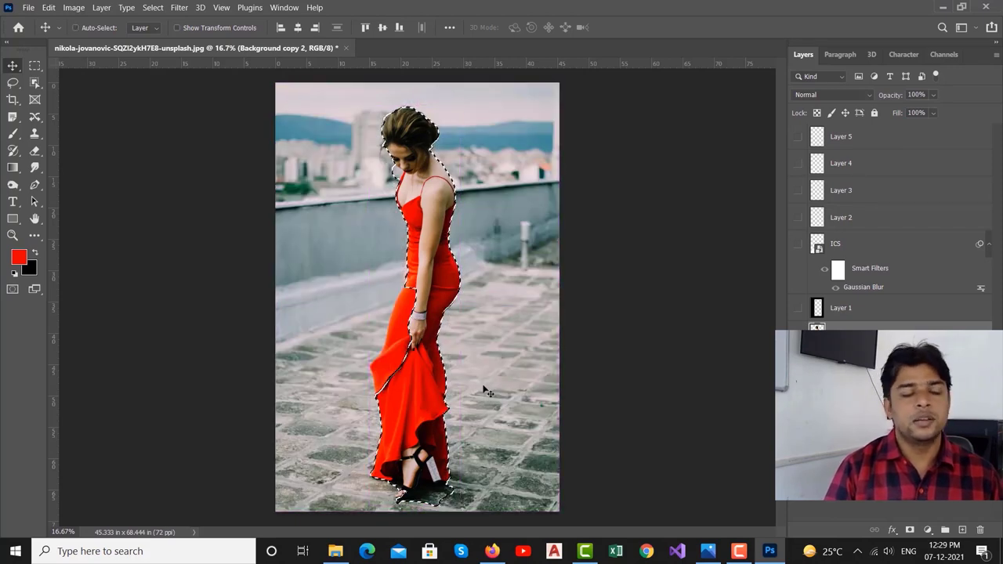
pyautogui.hotkey('ctrl', 'd')
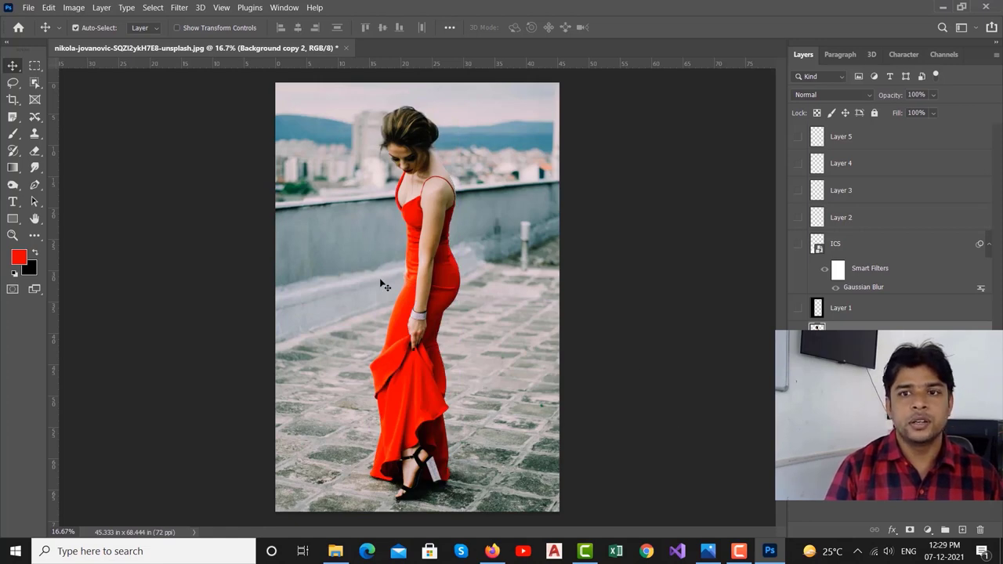
pyautogui.click(151, 9)
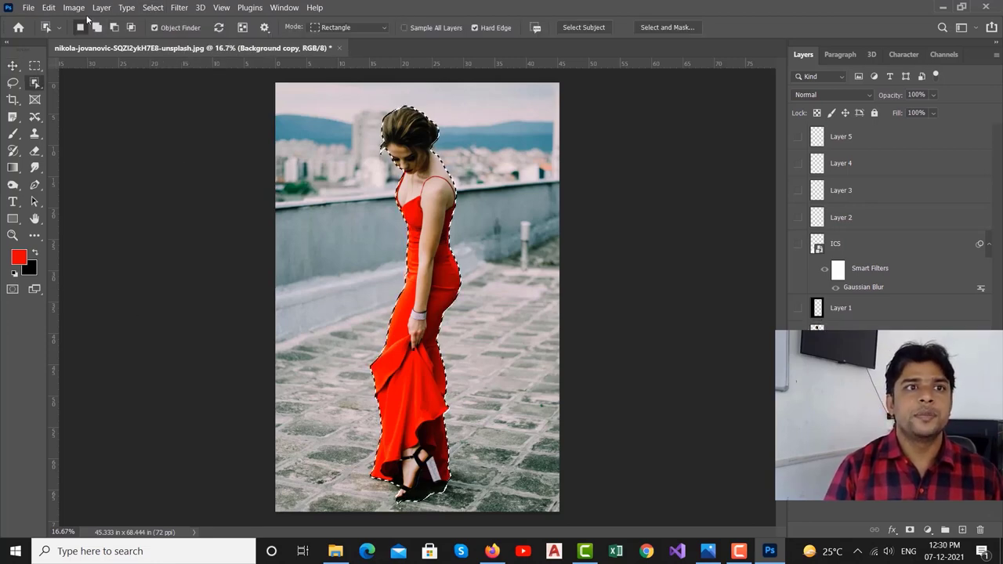
# Convert the woman's selection into a border band and add a new empty layer
pyautogui.click(152, 7)
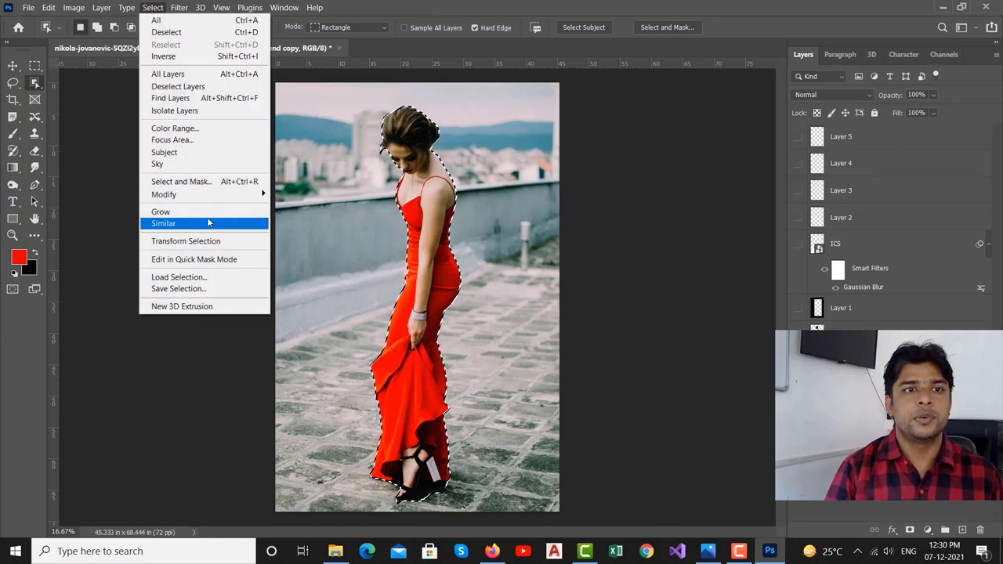
pyautogui.moveTo(204, 195)
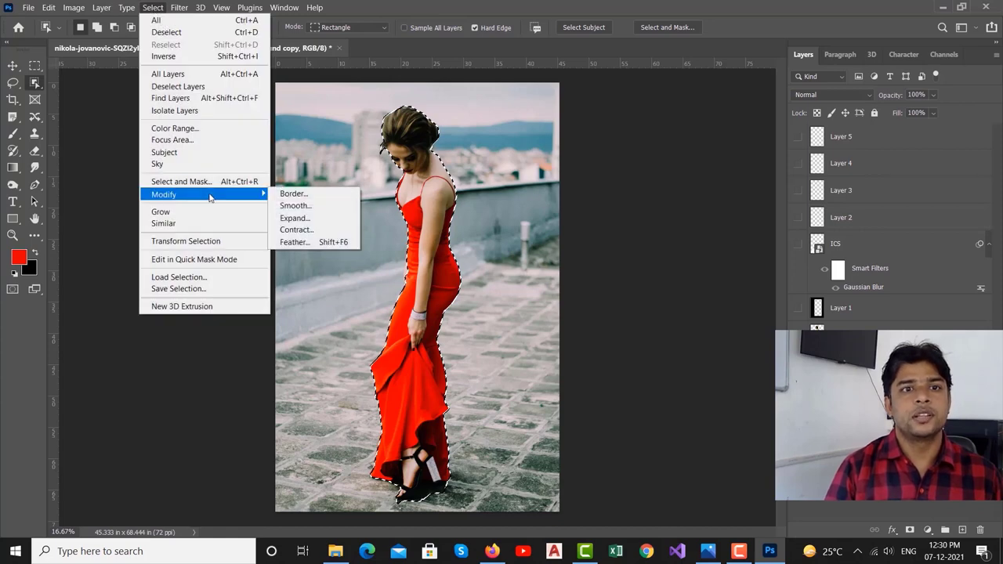
pyautogui.click(291, 195)
pyautogui.click(543, 169)
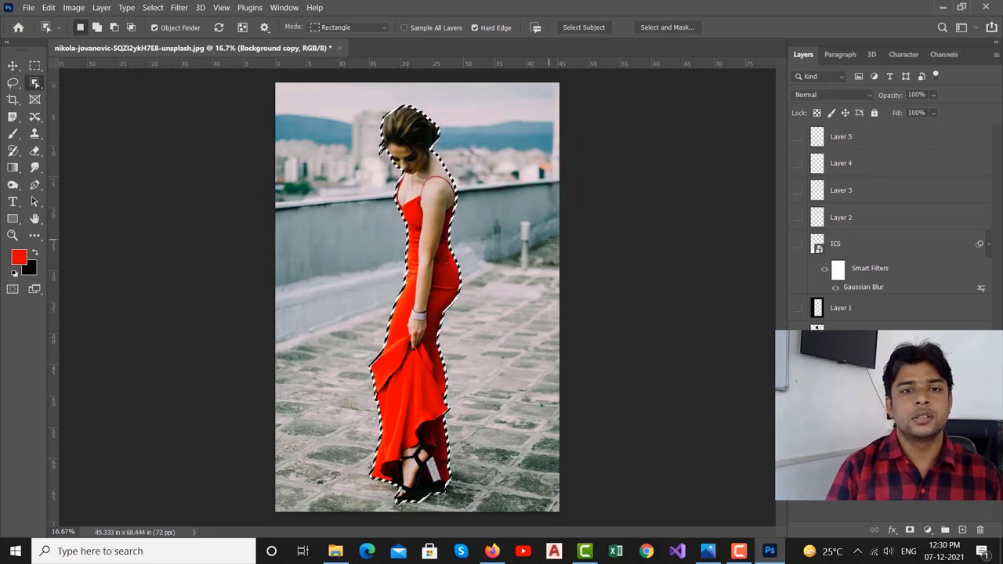
pyautogui.click(965, 532)
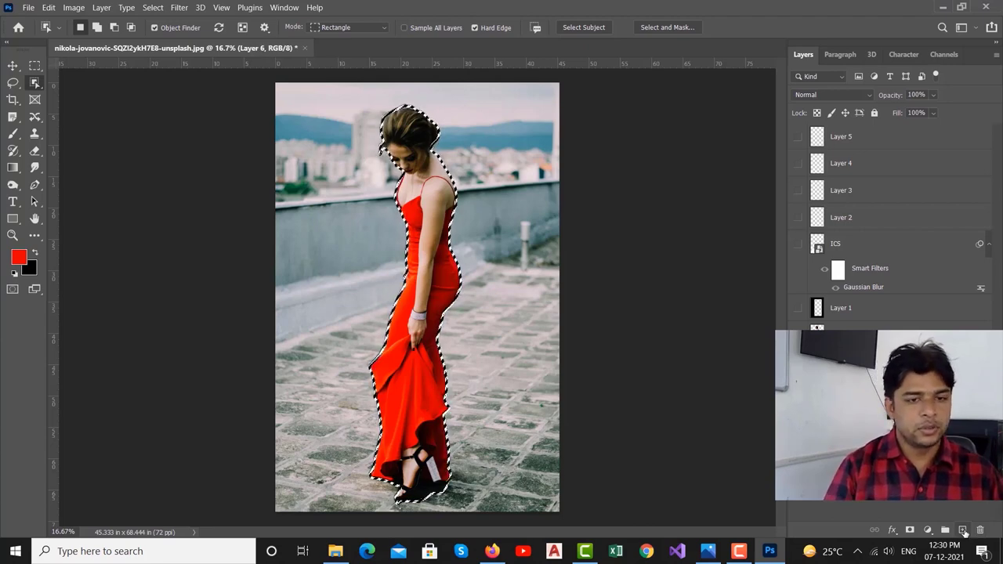
# Deselect and reselect the border, then try contracting it by 1 pixel and dismiss the warning
pyautogui.hotkey('ctrl', 'd')
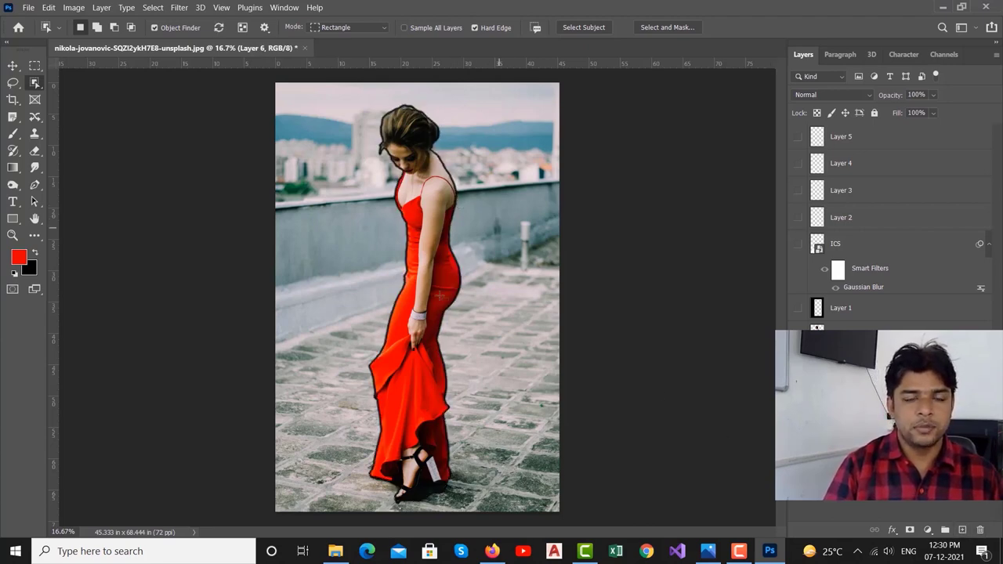
pyautogui.hotkey('ctrl', 'shift', 'd')
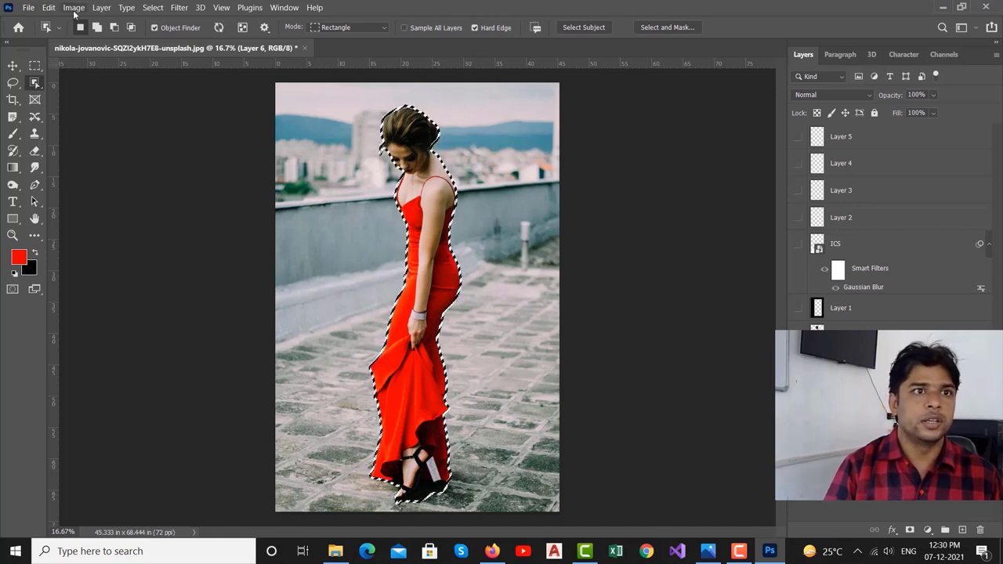
pyautogui.click(153, 7)
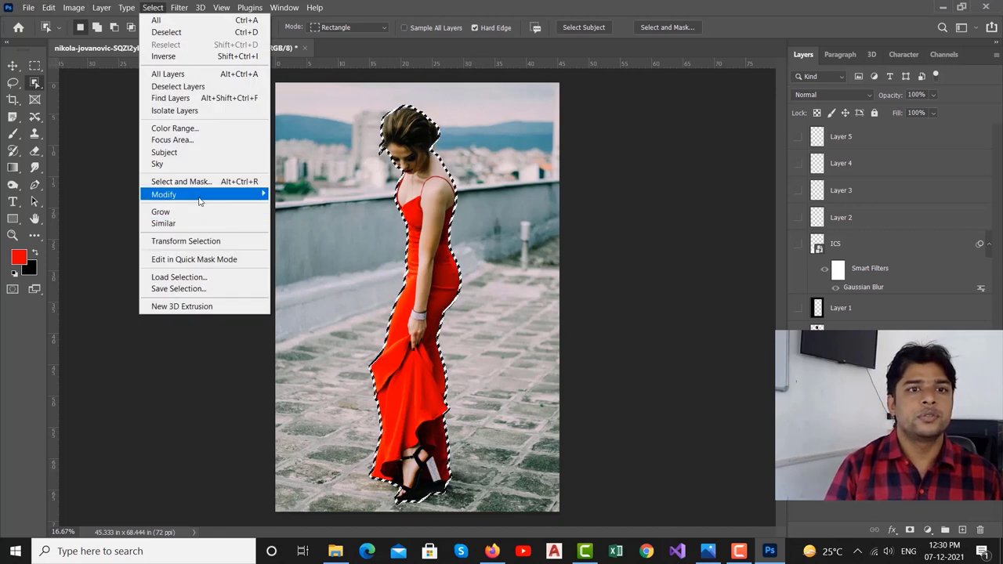
pyautogui.moveTo(165, 195)
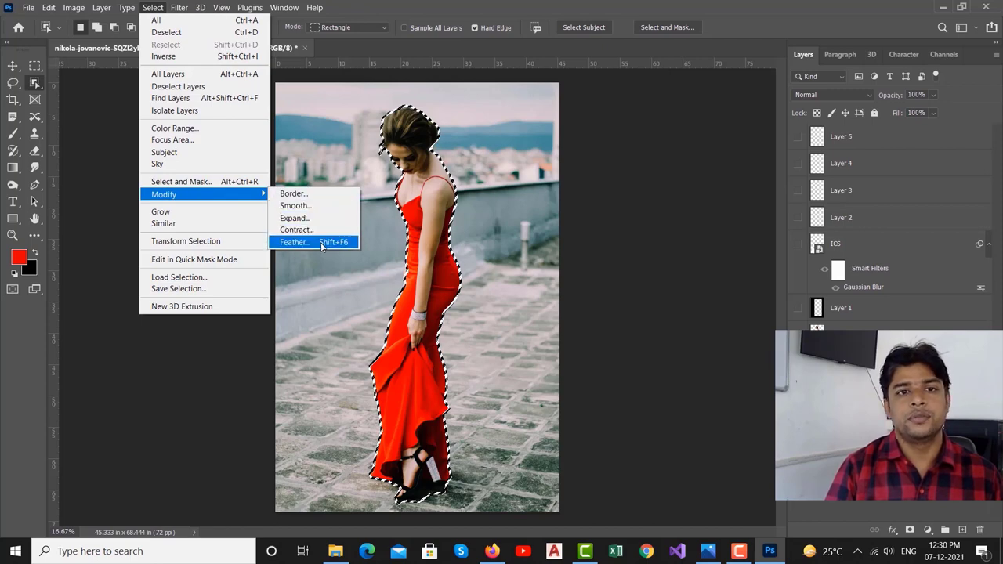
pyautogui.click(313, 229)
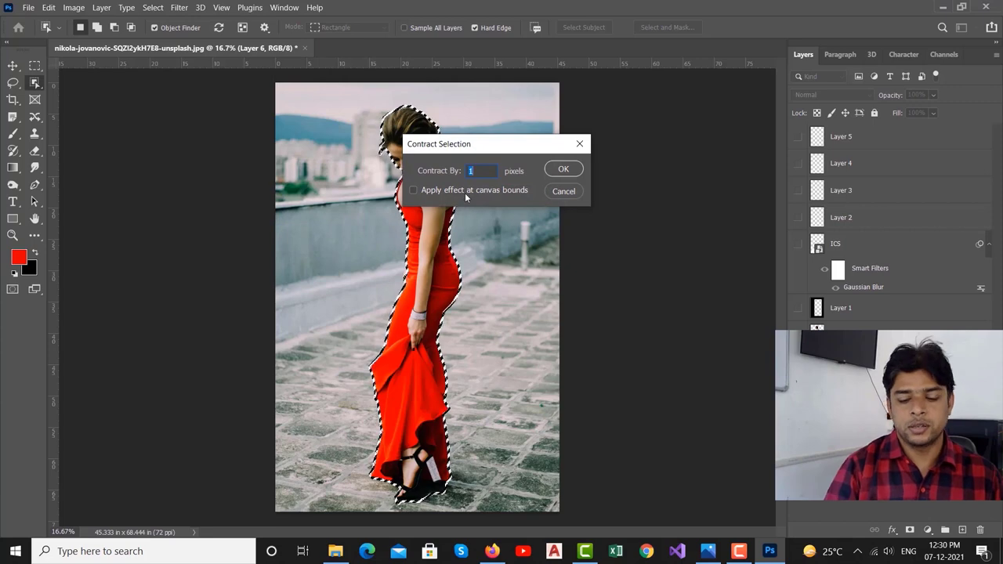
pyautogui.press('Return')
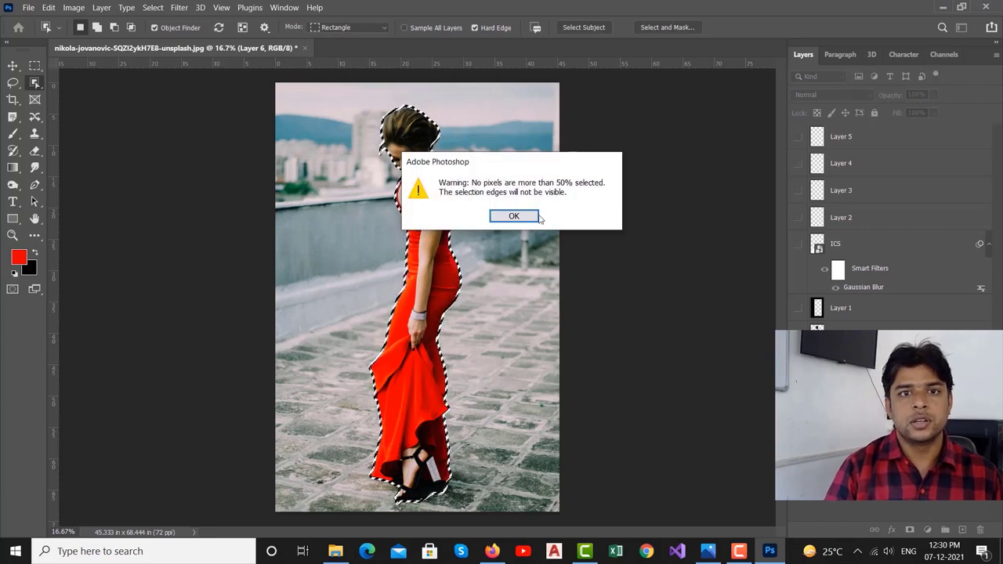
pyautogui.click(536, 217)
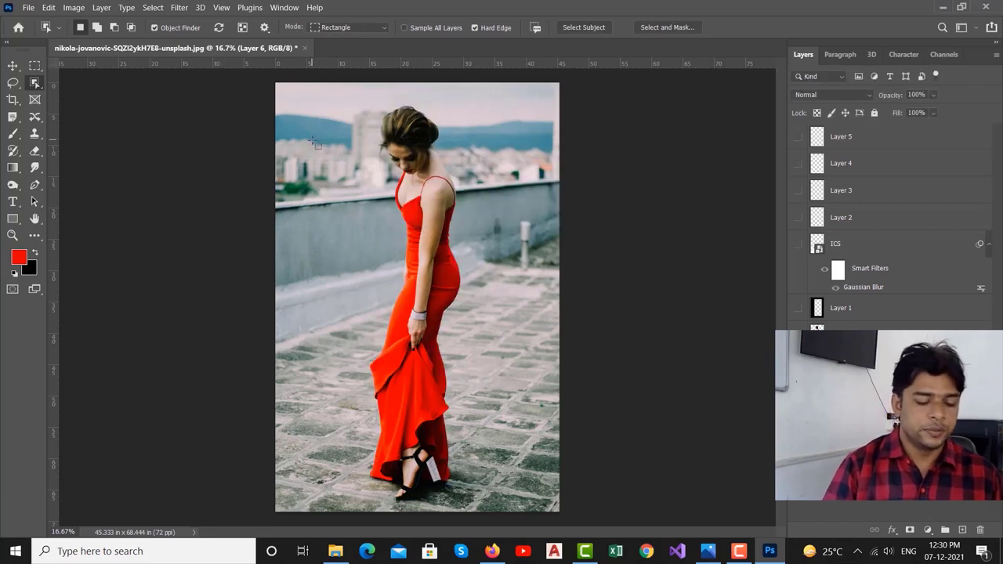
# Create a new blank document from the 800 x 600 preset
pyautogui.hotkey('ctrl', 'n')
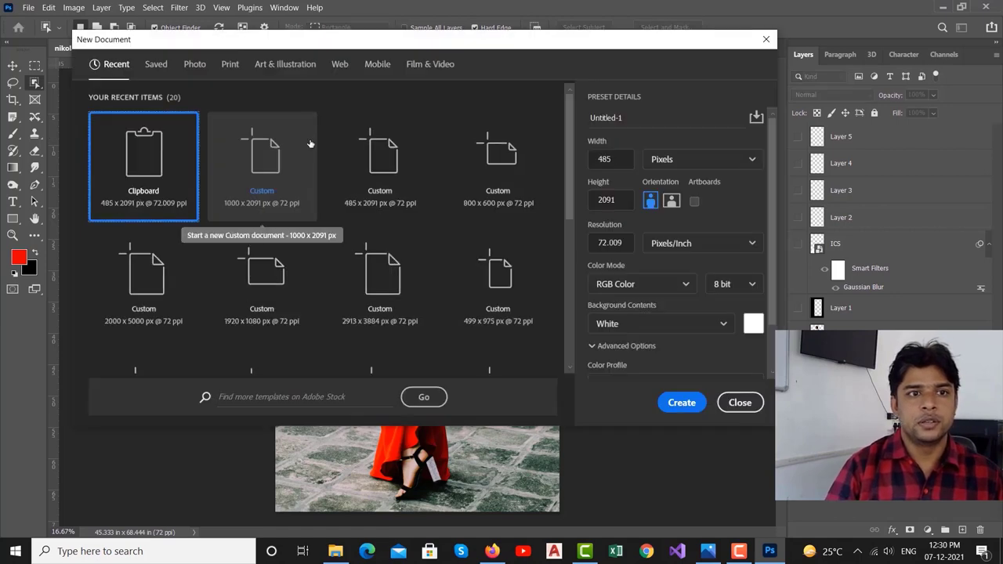
pyautogui.click(403, 191)
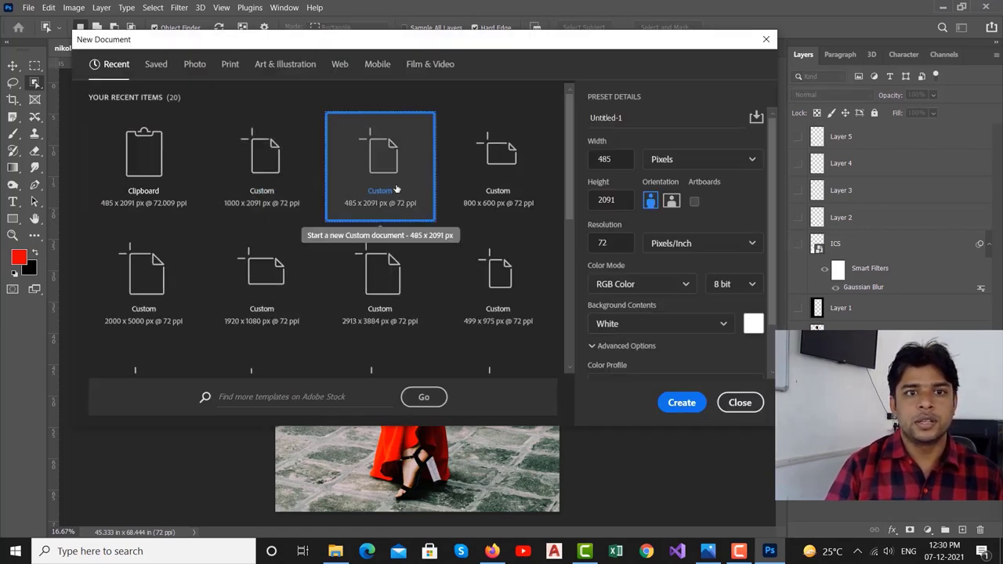
pyautogui.click(500, 194)
pyautogui.click(678, 401)
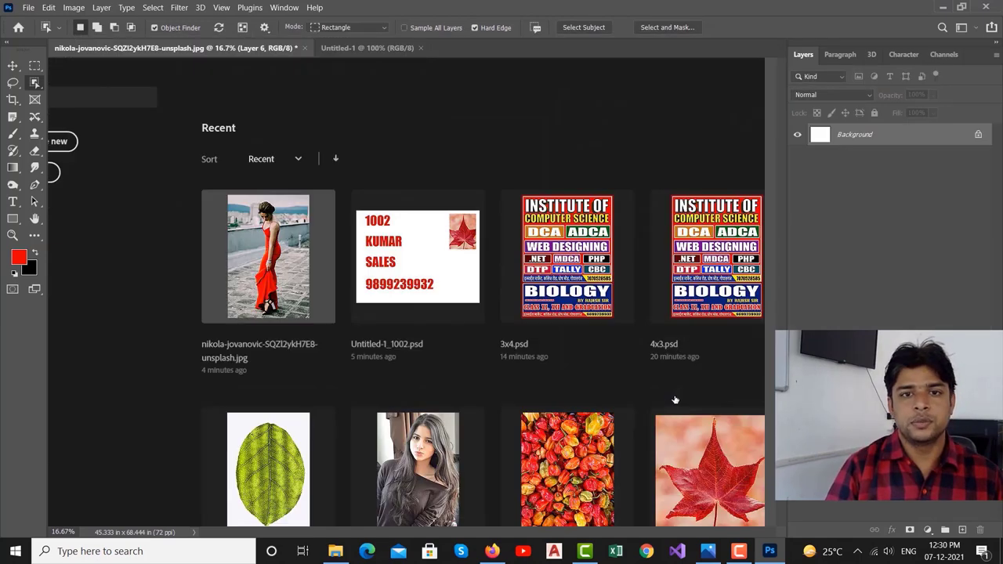
# Draw a rectangular selection across the canvas and contract it by 20 pixels
pyautogui.rightClick(35, 65)
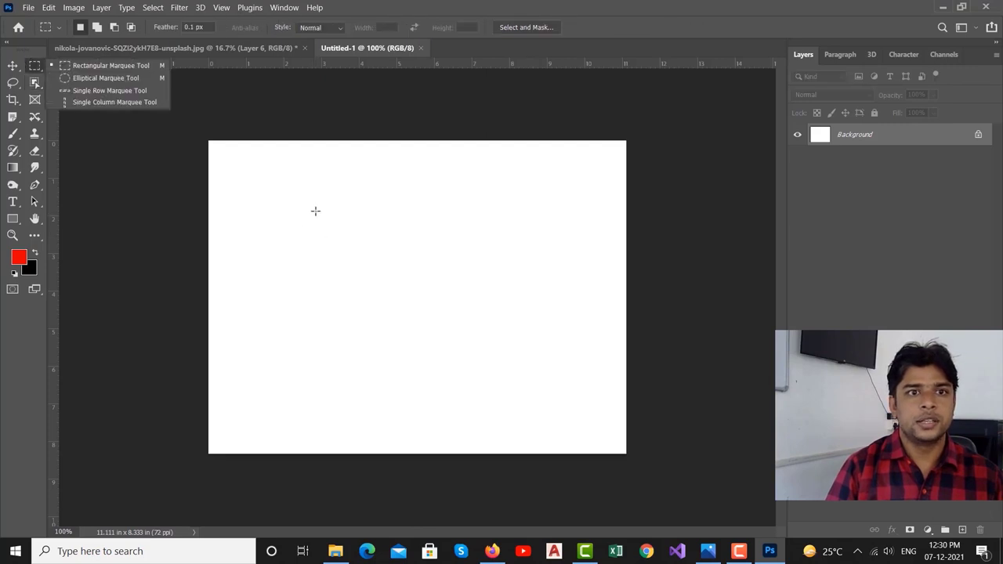
pyautogui.moveTo(284, 175)
pyautogui.mouseDown()
pyautogui.moveTo(495, 345)
pyautogui.moveTo(590, 384)
pyautogui.mouseUp()
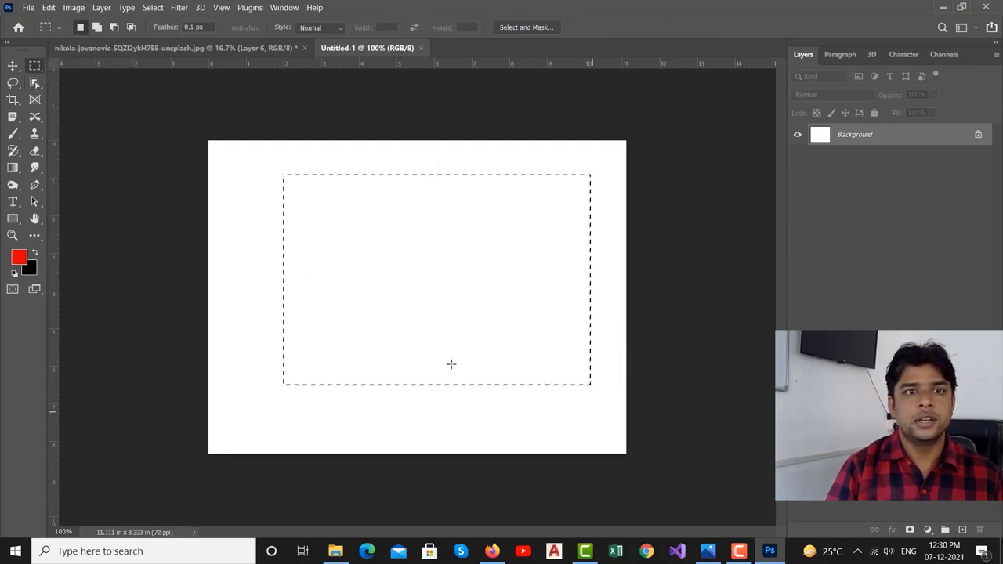
pyautogui.click(152, 7)
pyautogui.moveTo(203, 194)
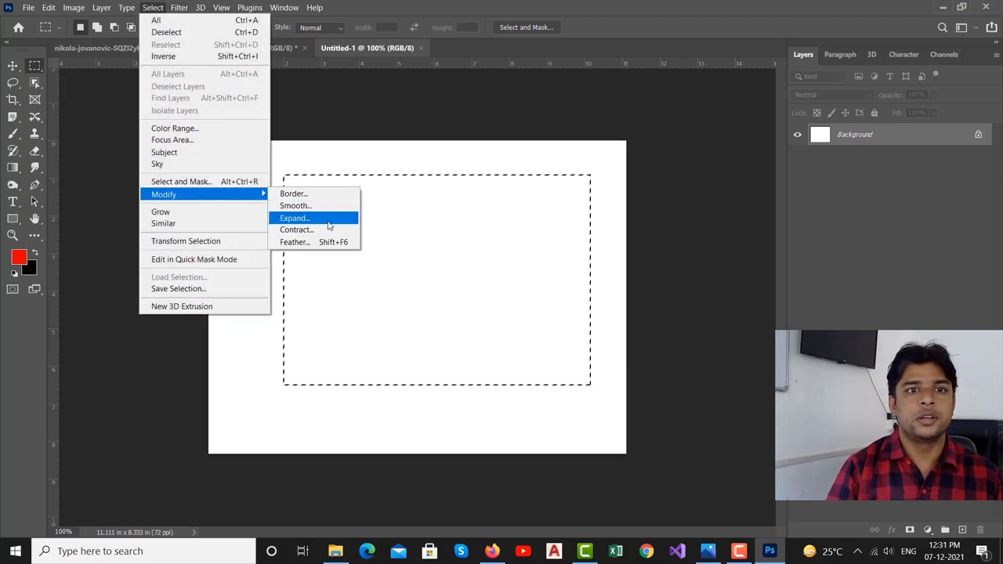
pyautogui.click(328, 230)
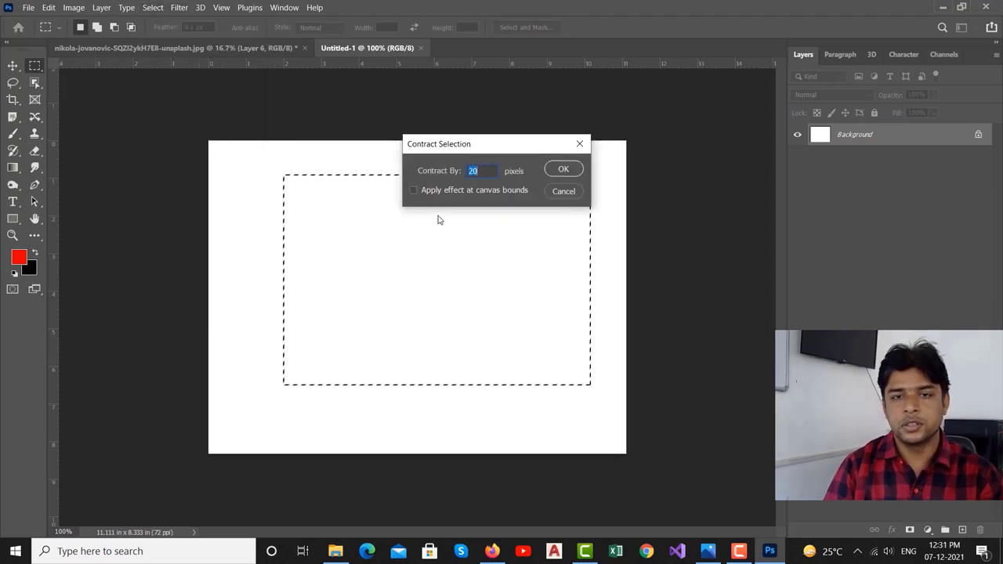
pyautogui.click(571, 171)
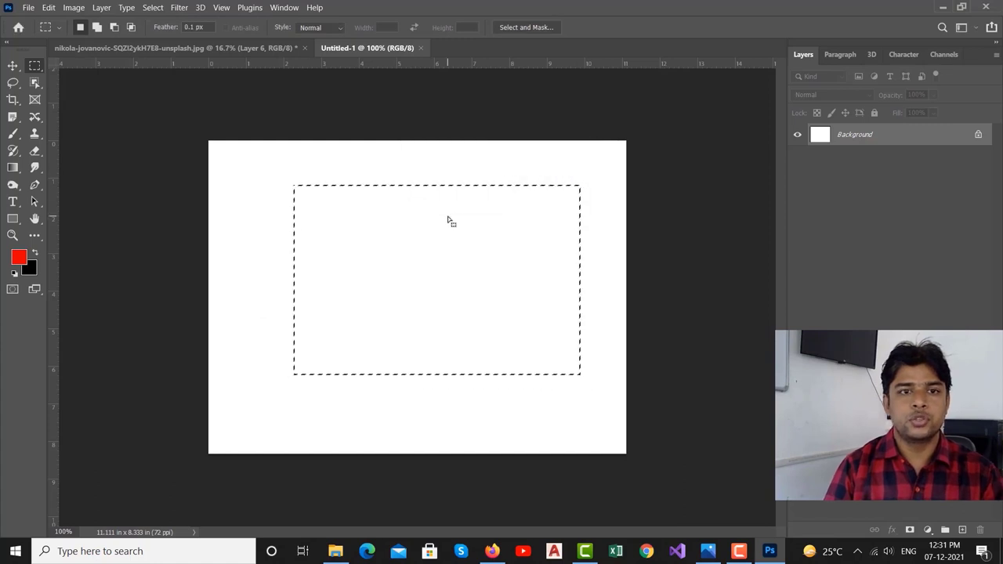
# Expand the rectangle selection by 10 pixels
pyautogui.click(149, 9)
pyautogui.moveTo(164, 195)
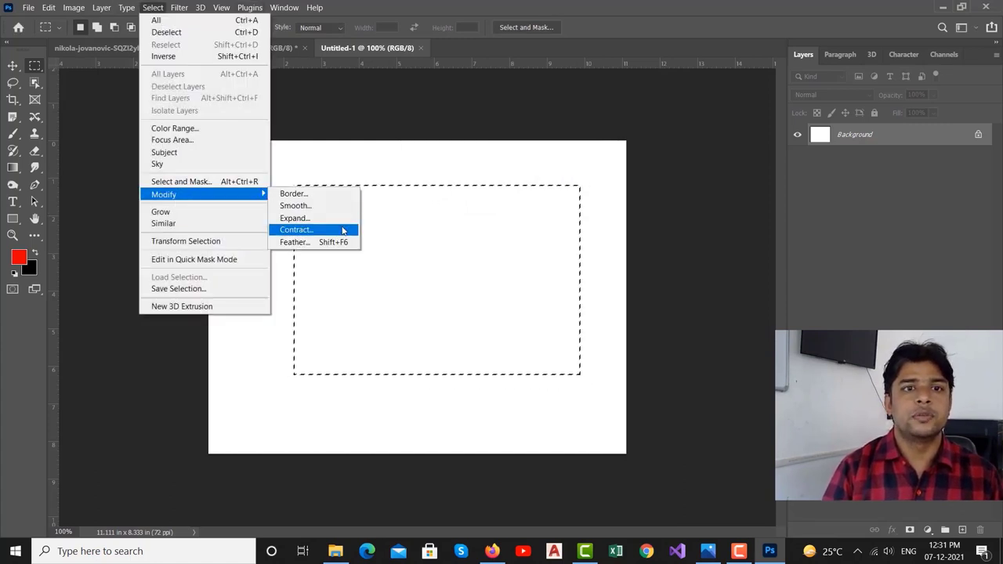
pyautogui.click(329, 217)
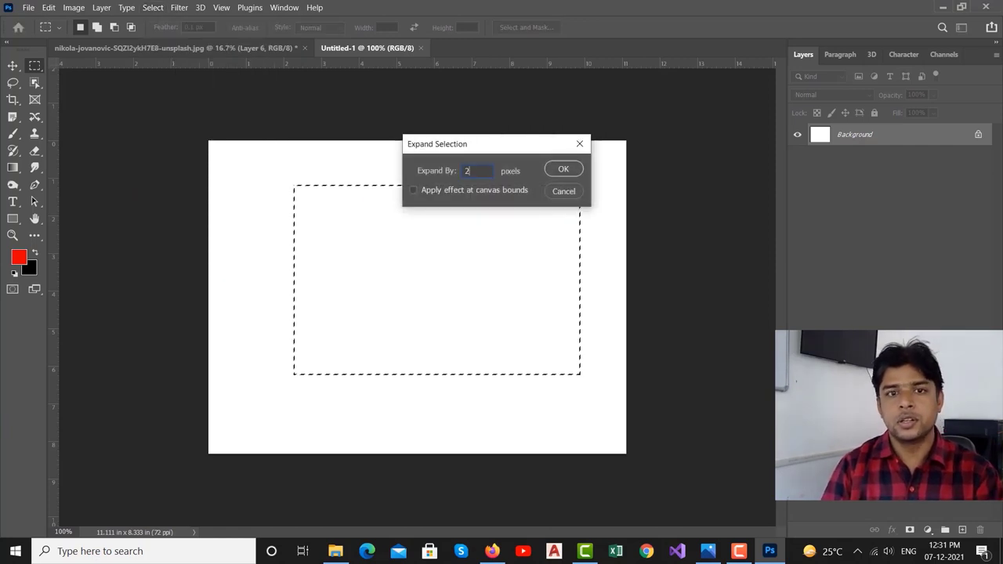
pyautogui.write('10')
pyautogui.click(564, 169)
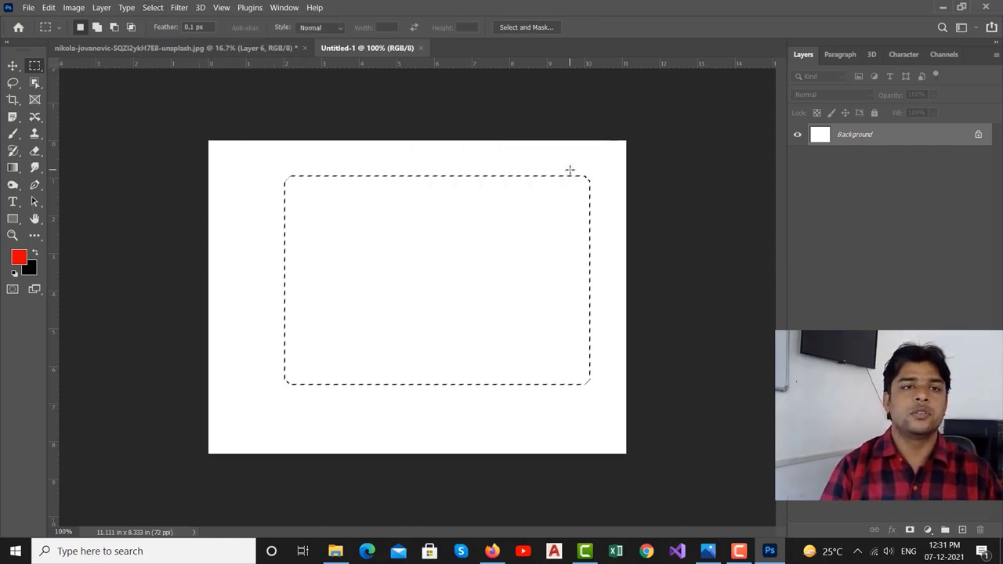
# Smooth the selection into rounded corners and add a new empty Layer 1
pyautogui.click(153, 7)
pyautogui.moveTo(163, 194)
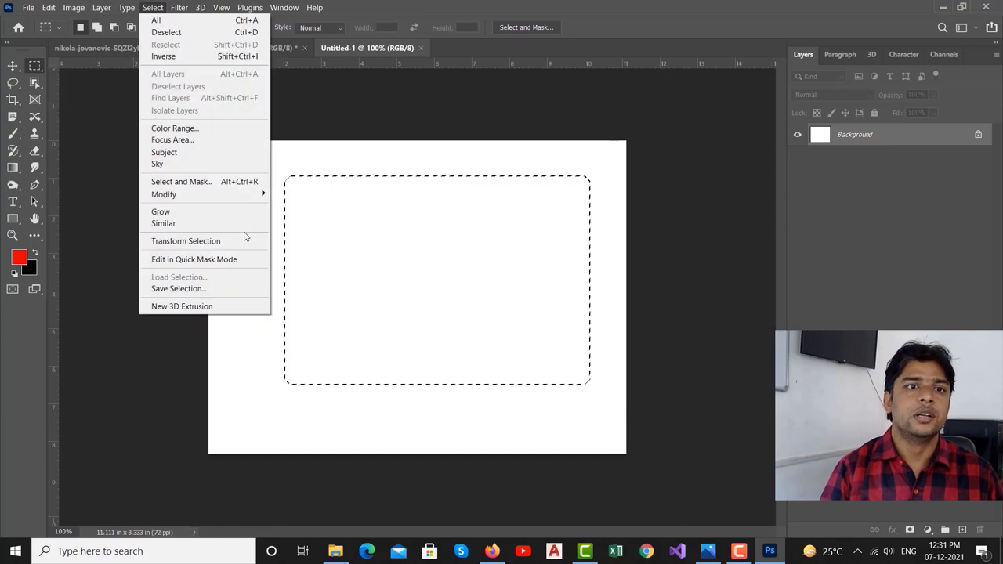
pyautogui.click(335, 206)
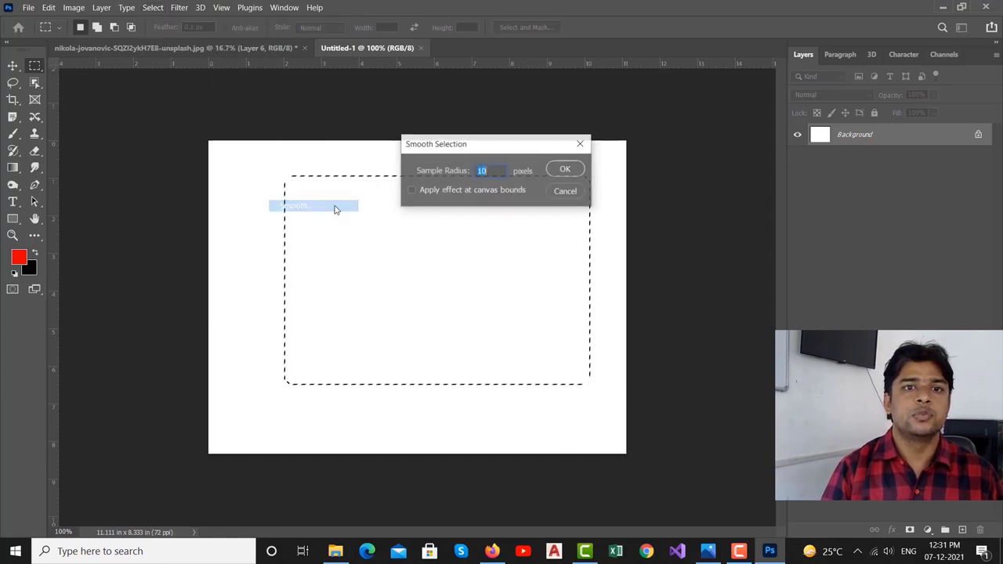
pyautogui.click(565, 169)
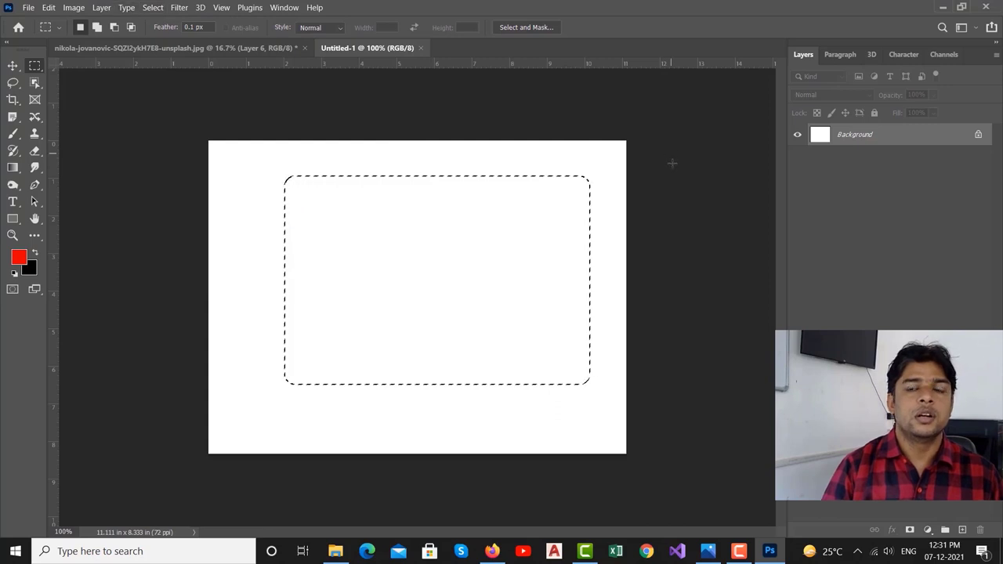
pyautogui.click(962, 530)
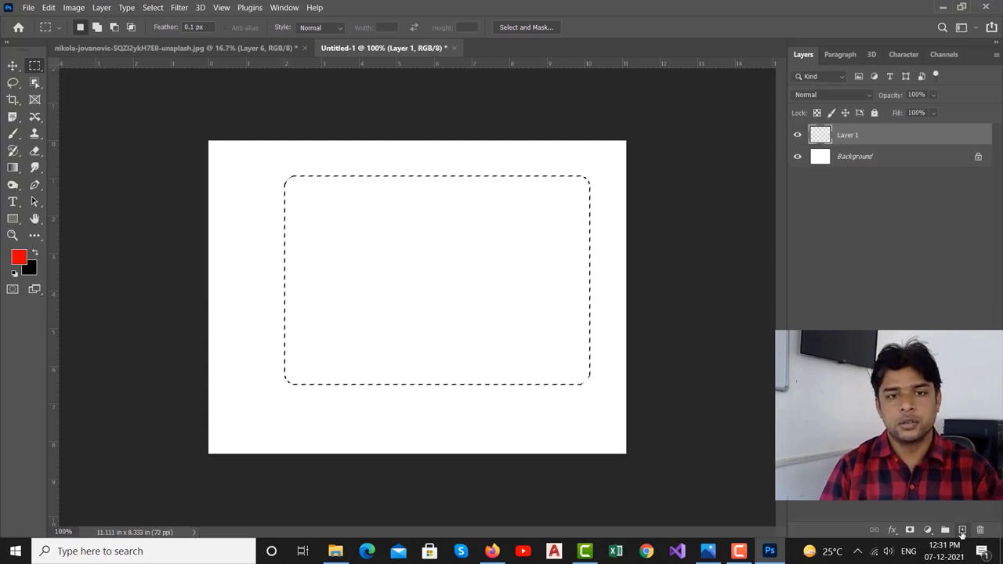
pyautogui.hotkey('ctrl', 'BackSpace')
pyautogui.hotkey('ctrl', 's')
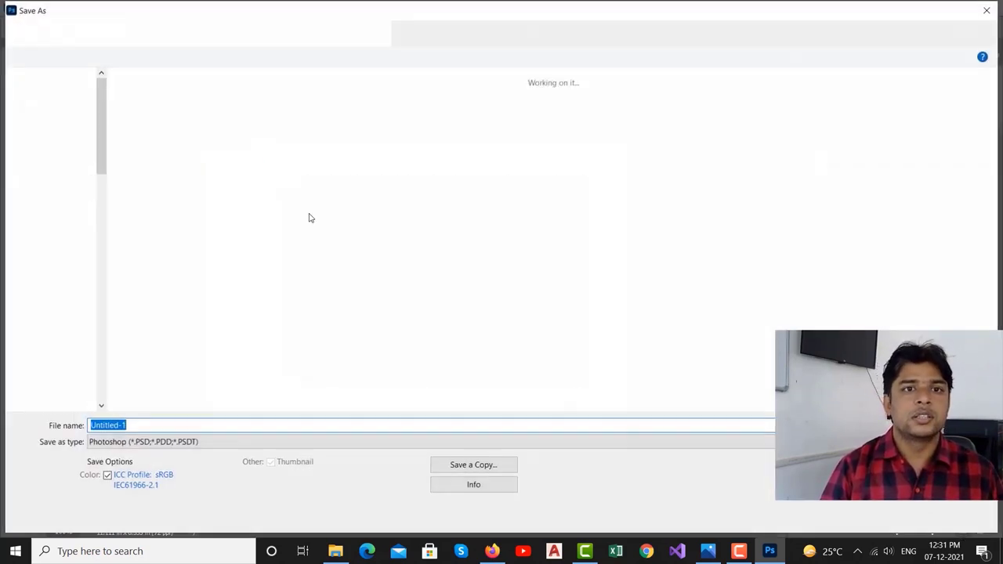
pyautogui.click(949, 517)
pyautogui.hotkey('ctrl', 'd')
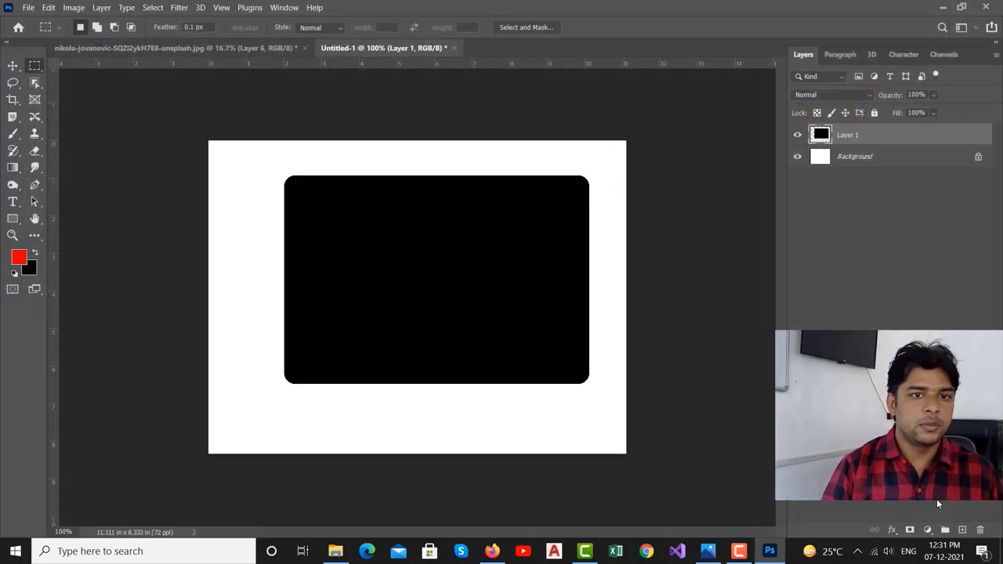
pyautogui.hotkey('ctrl', 'shift', 'd')
pyautogui.press('Delete')
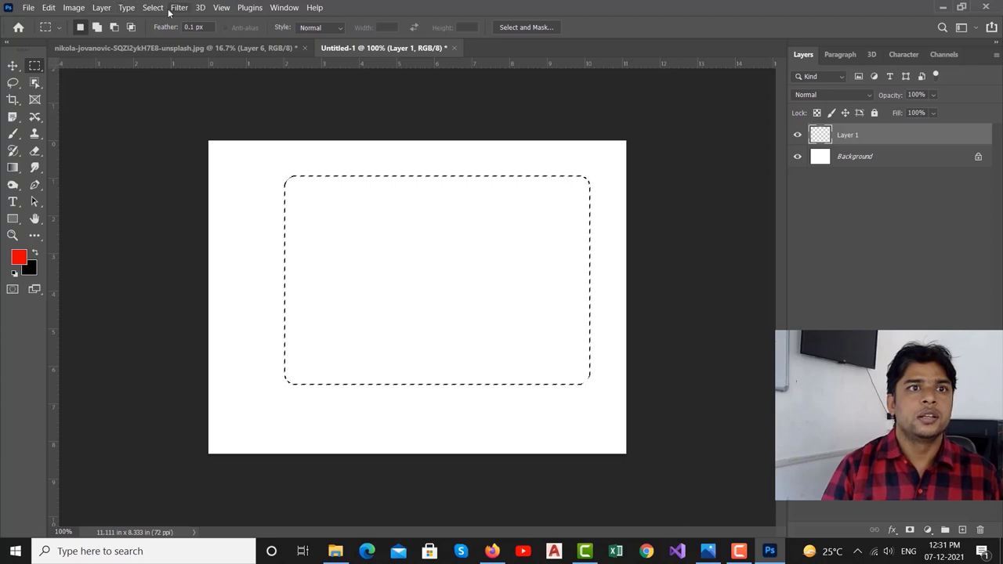
# Create a 20-pixel Border selection from the rounded rectangle
pyautogui.click(153, 8)
pyautogui.moveTo(164, 195)
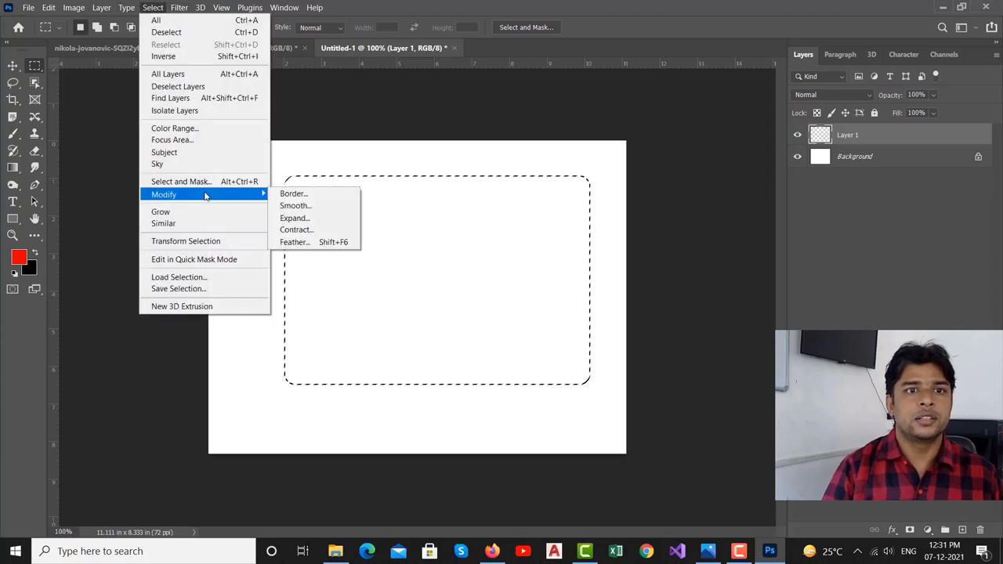
pyautogui.click(313, 193)
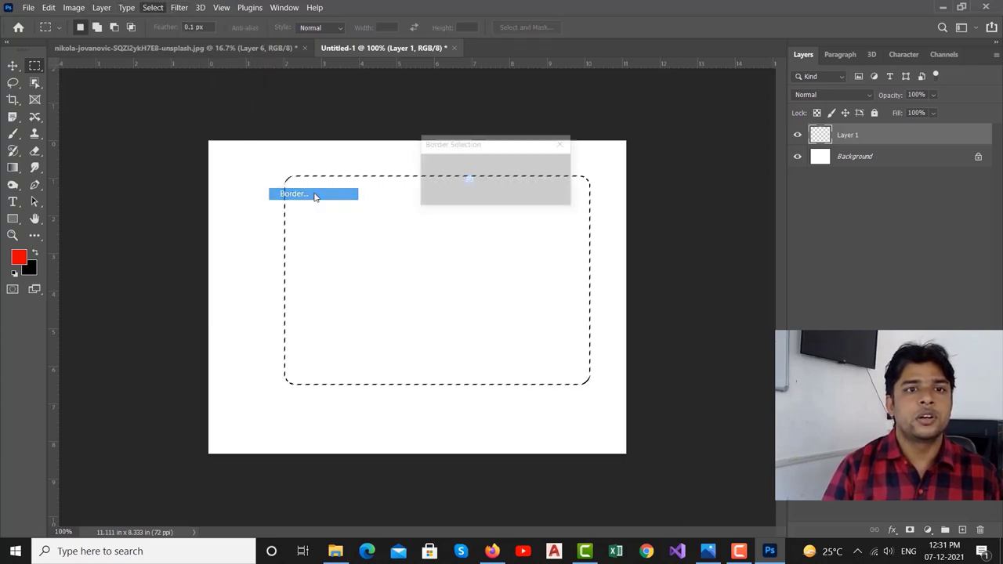
pyautogui.click(547, 169)
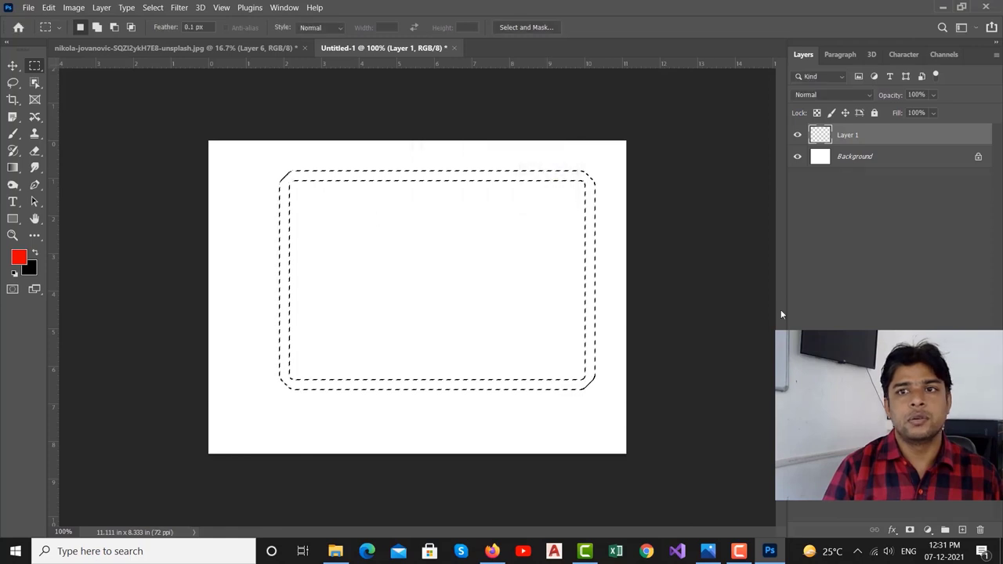
# Preview the border filled with black, then undo back to the unfilled band
pyautogui.hotkey('ctrl', 'BackSpace')
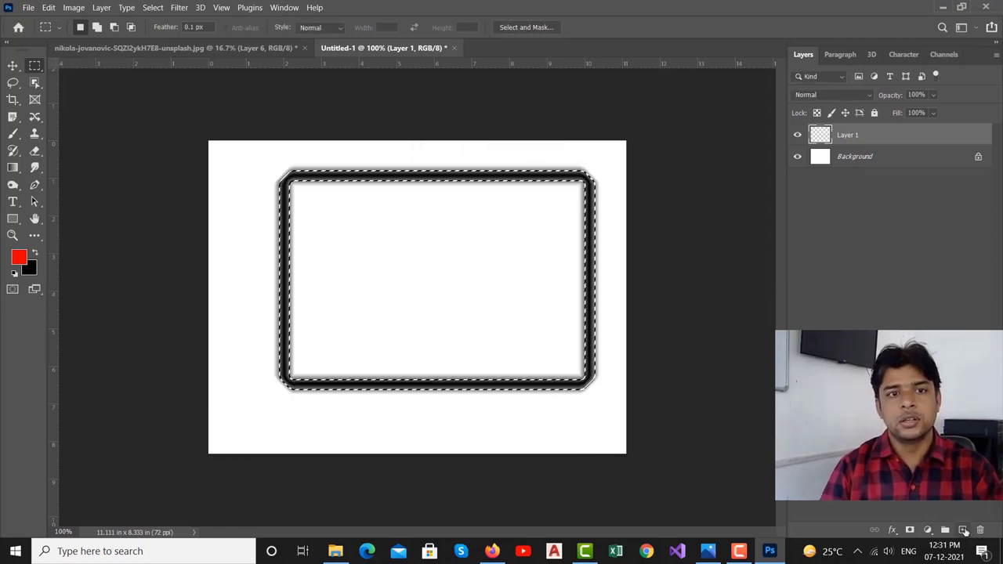
pyautogui.hotkey('ctrl', 'd')
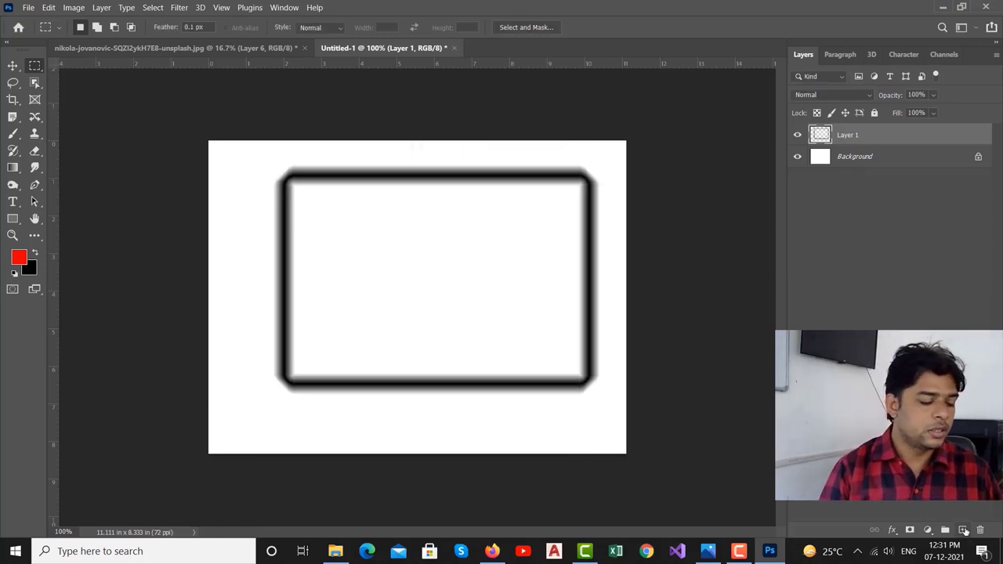
pyautogui.hotkey('ctrl', 'z')
pyautogui.hotkey('ctrl', 'z')
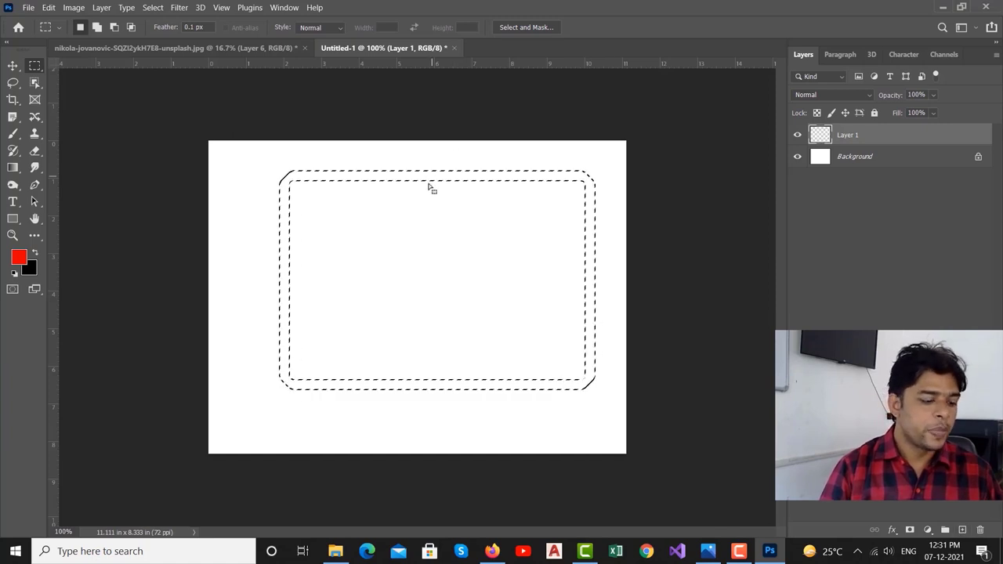
pyautogui.hotkey('ctrl', 'z')
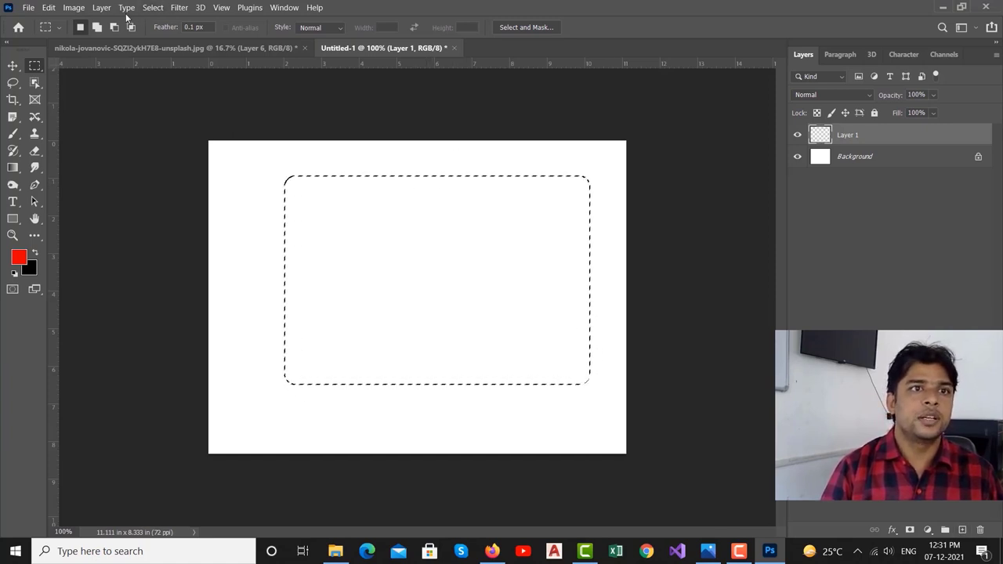
# Grow the rounded selection to cover the whole canvas, then switch to the red-dress photo
pyautogui.click(151, 9)
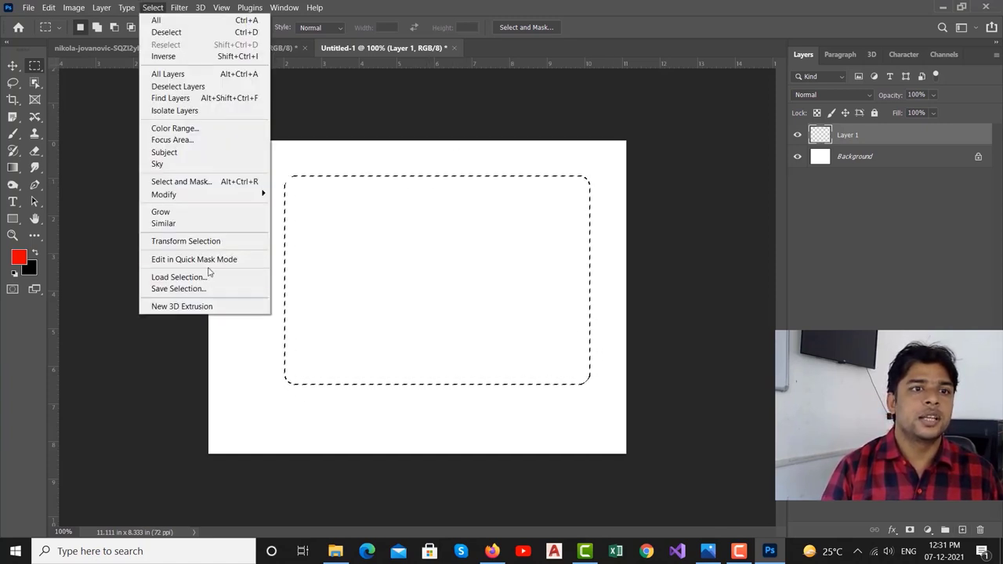
pyautogui.click(213, 215)
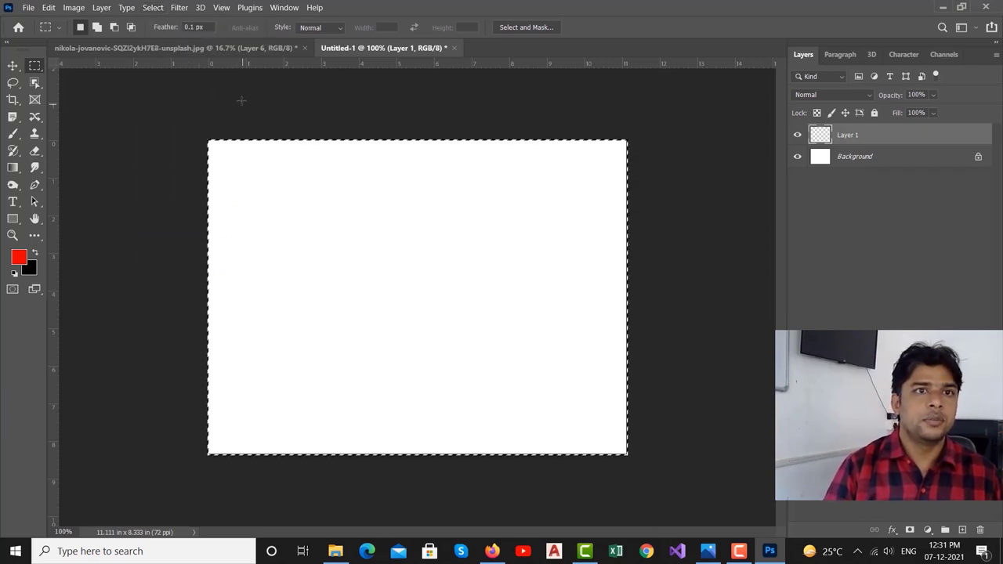
pyautogui.click(234, 49)
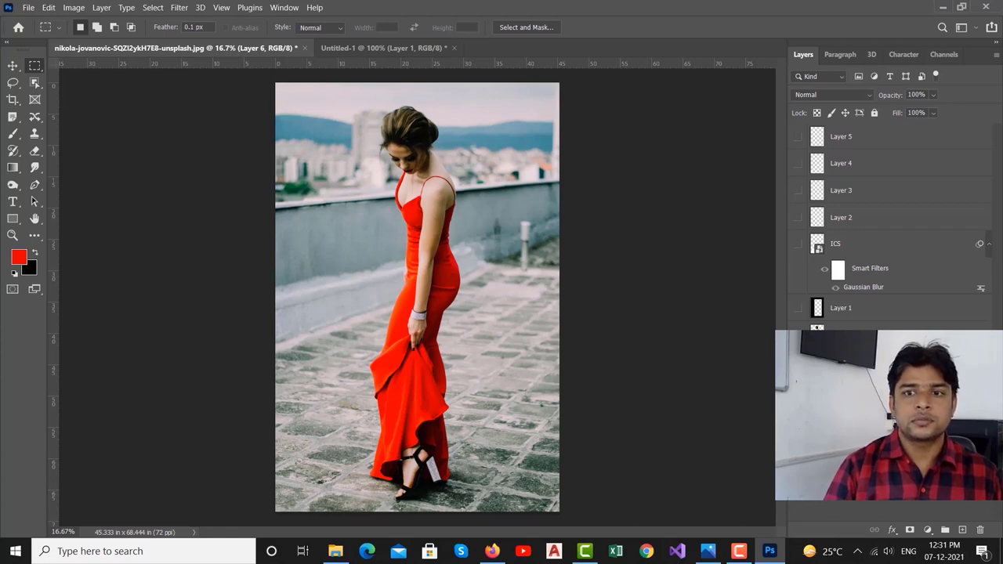
# On Background copy, marquee a tall rectangle around the woman, then try and undo Select > Similar
pyautogui.hotkey('alt', ',')
pyautogui.moveTo(348, 92); pyautogui.dragTo(491, 499)
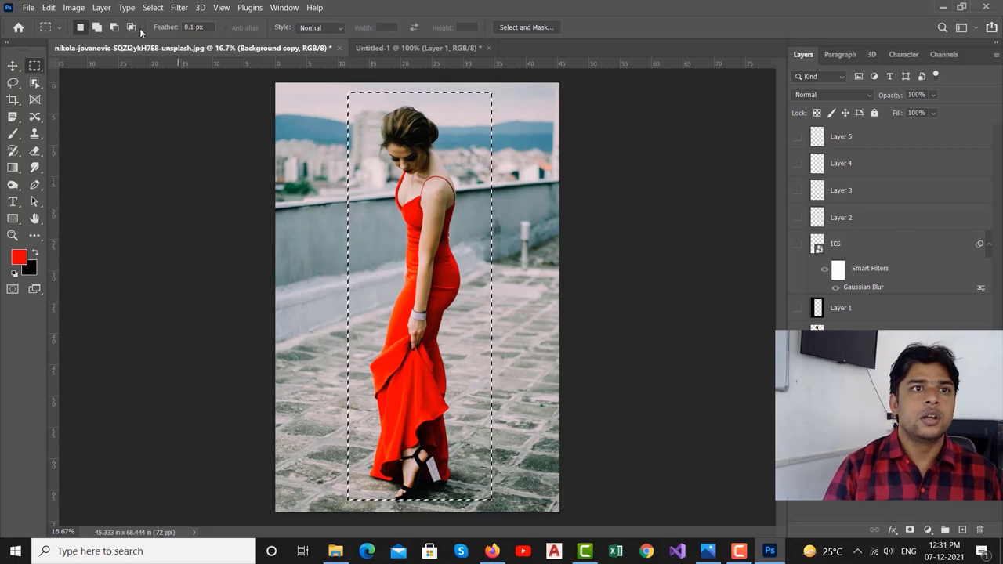
pyautogui.click(151, 8)
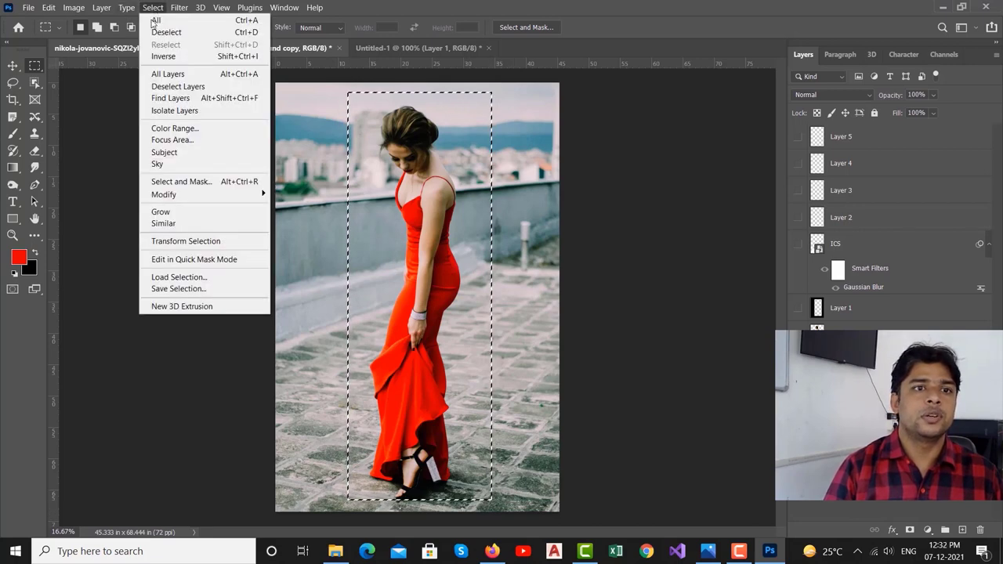
pyautogui.click(179, 222)
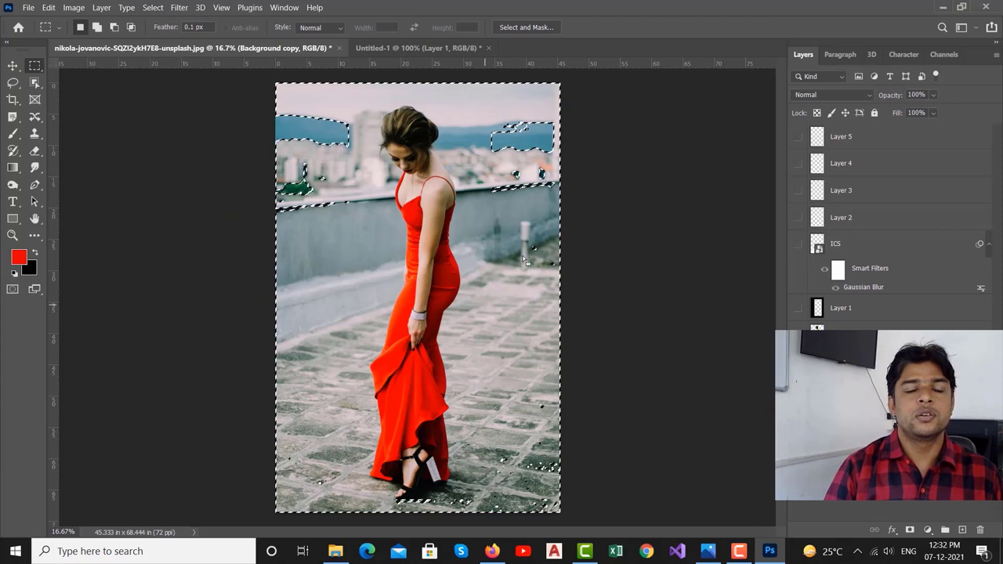
pyautogui.hotkey('ctrl', 'z')
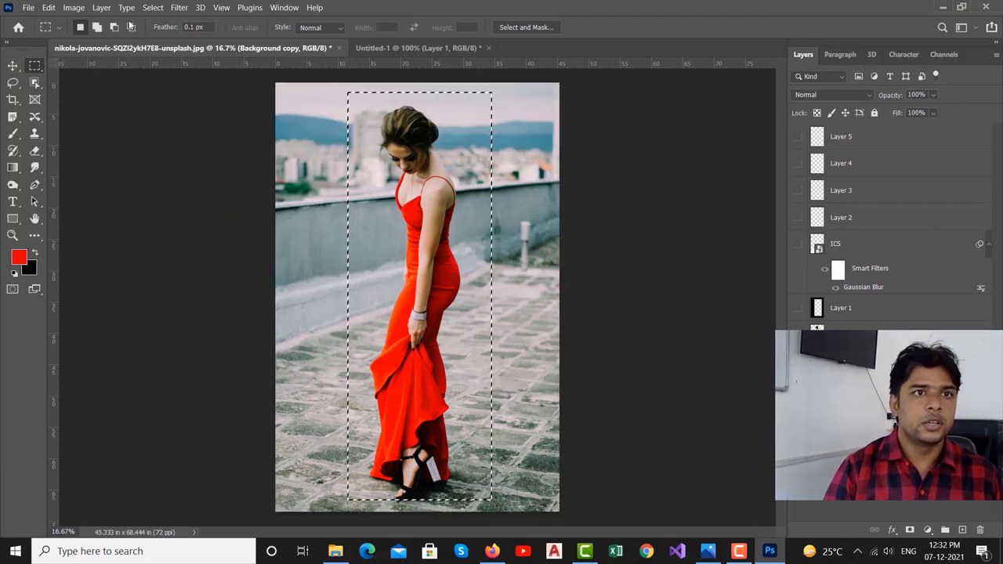
# Grow the rectangle selection into adjacent similar colours across the photo
pyautogui.click(152, 8)
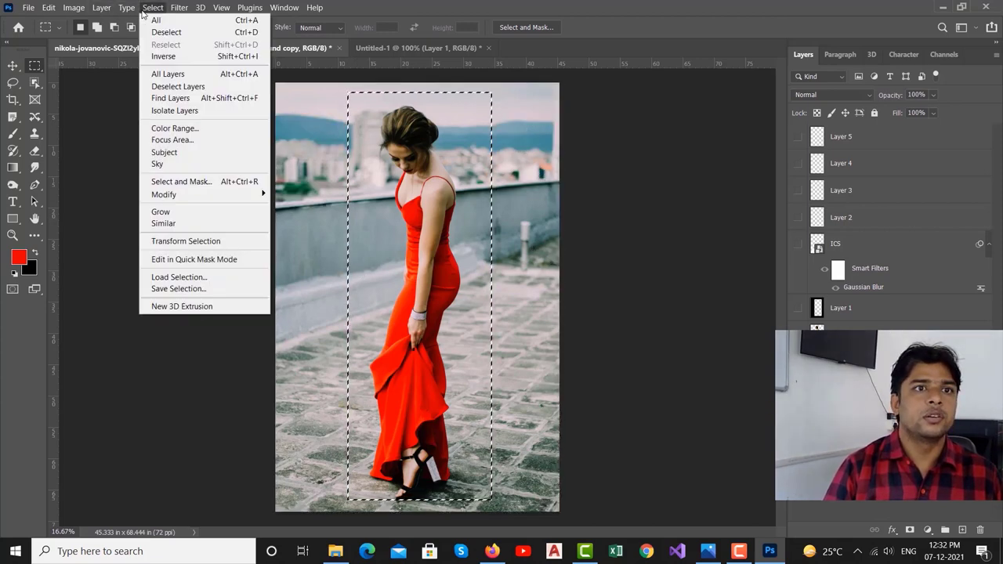
pyautogui.click(188, 212)
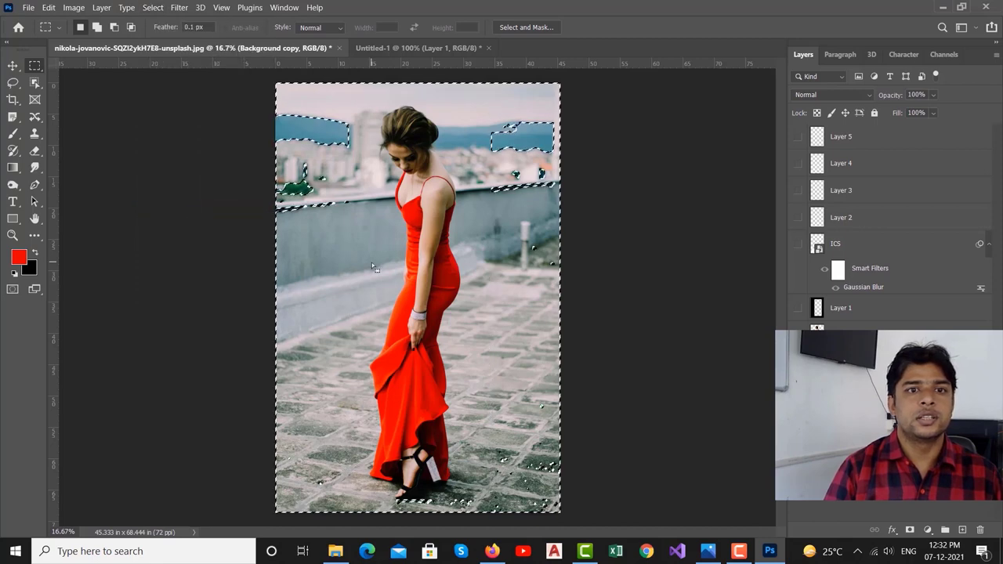
pyautogui.click(155, 9)
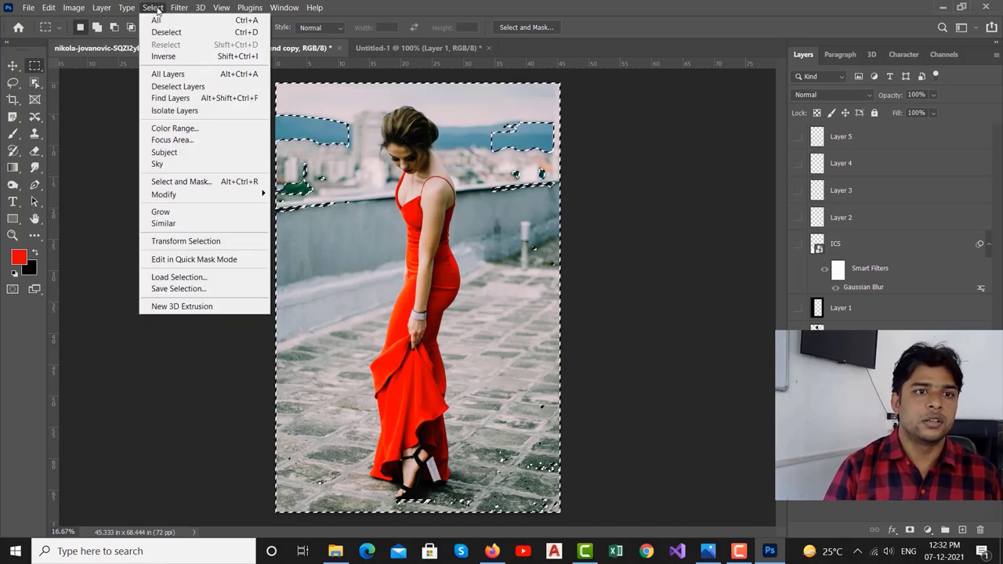
pyautogui.click(185, 241)
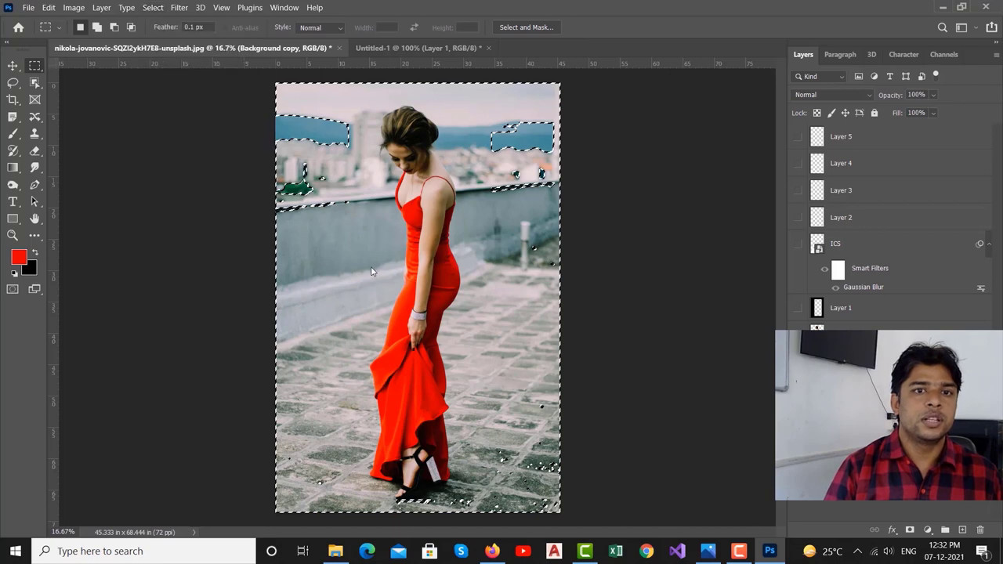
# On Untitled-1, replace the full-canvas selection with a rectangle in the canvas middle
pyautogui.click(422, 48)
pyautogui.click(322, 218)
pyautogui.moveTo(307, 203); pyautogui.dragTo(519, 358)
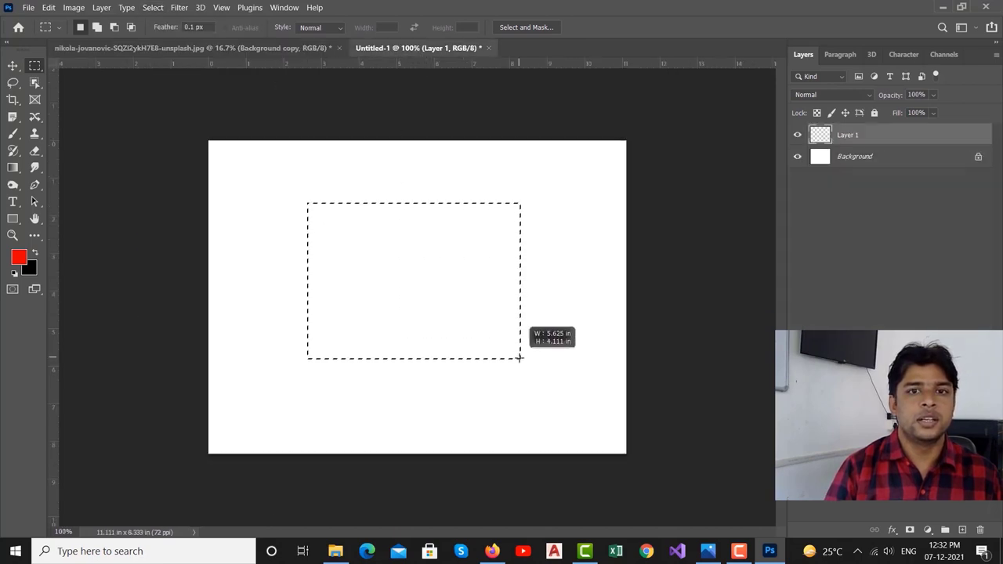
# Scale the rectangular selection to about 152% and rotate it about 40°
pyautogui.click(153, 7)
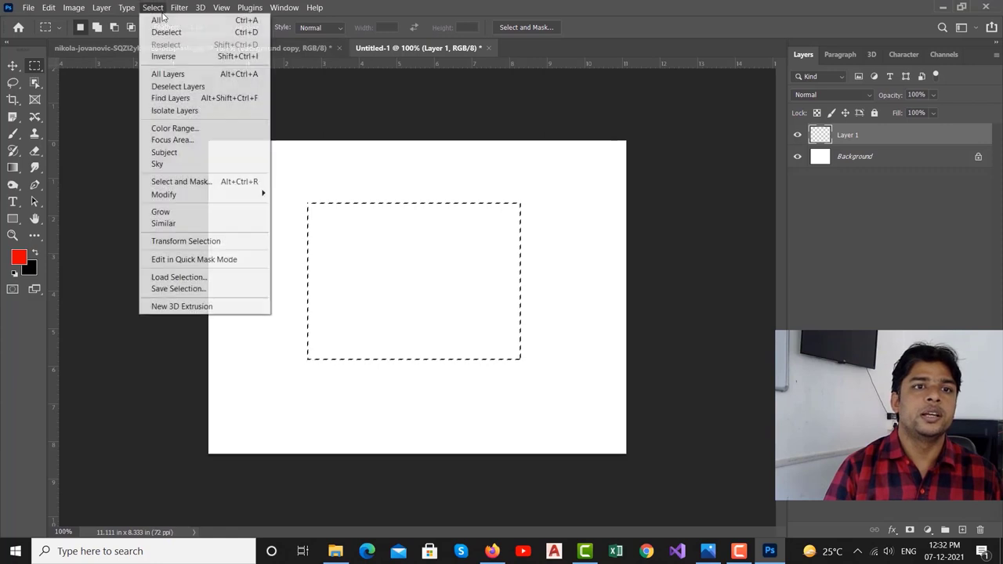
pyautogui.click(202, 241)
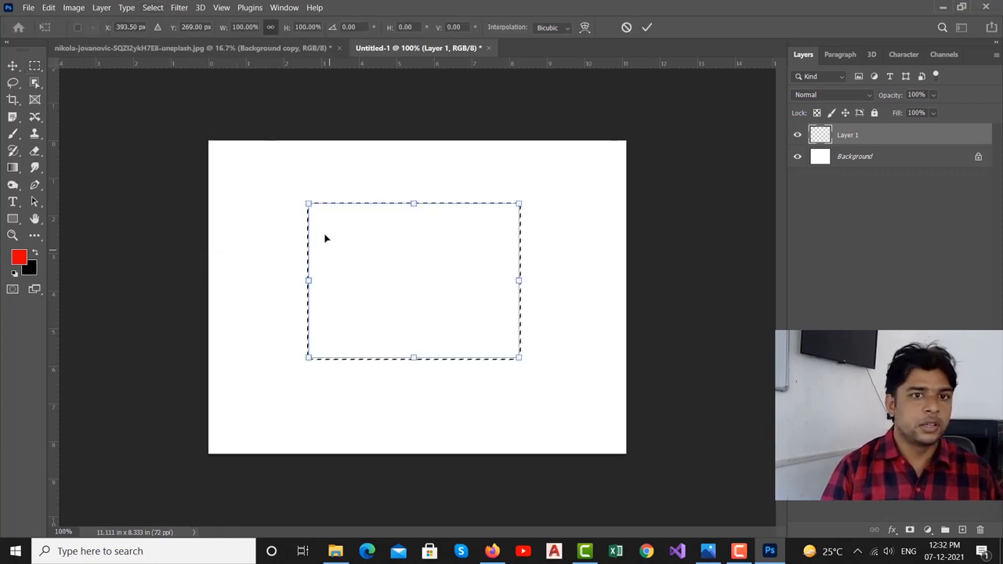
pyautogui.moveTo(307, 203); pyautogui.dragTo(266, 174)
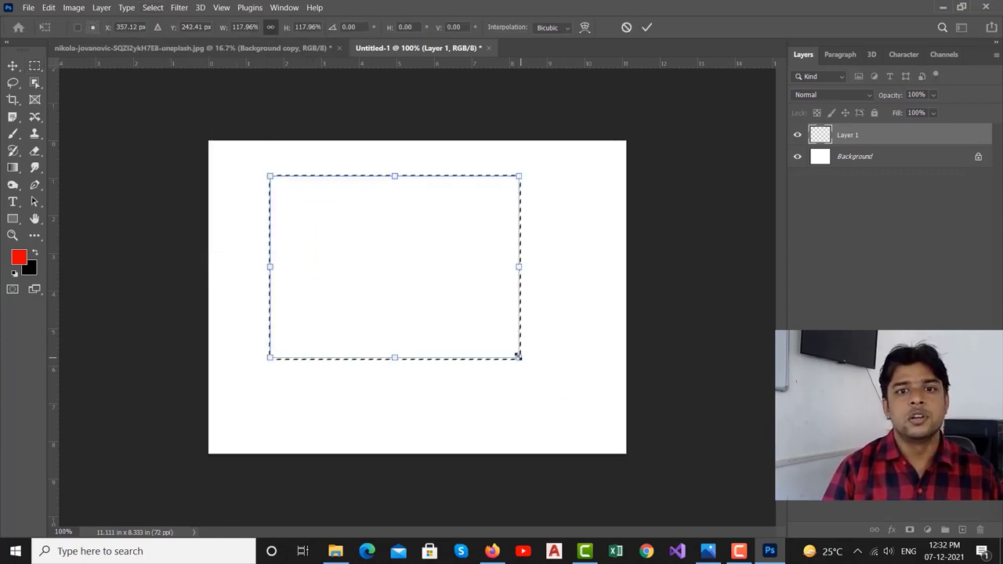
pyautogui.moveTo(520, 357); pyautogui.dragTo(577, 418)
pyautogui.moveTo(619, 154); pyautogui.dragTo(629, 306)
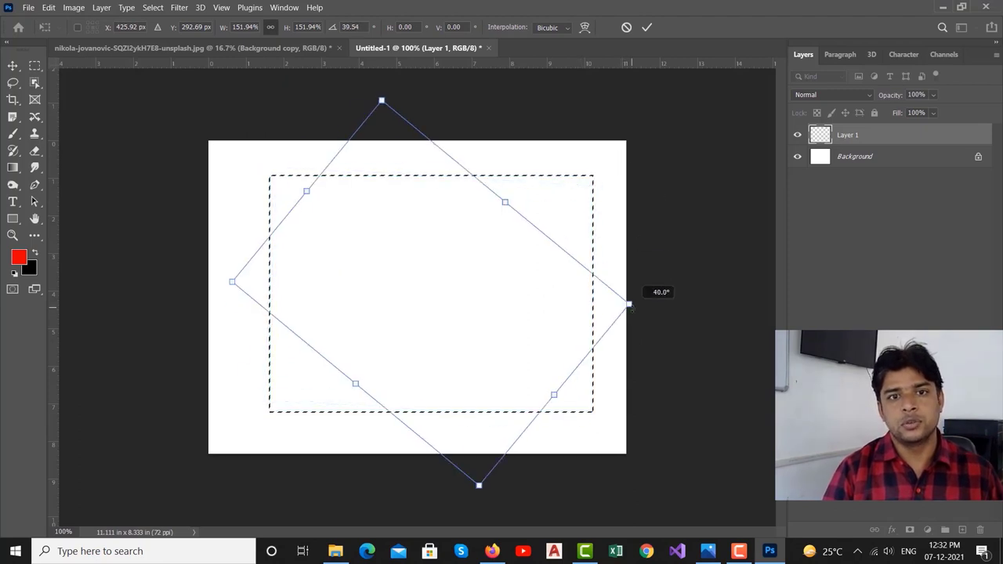
pyautogui.press('Return')
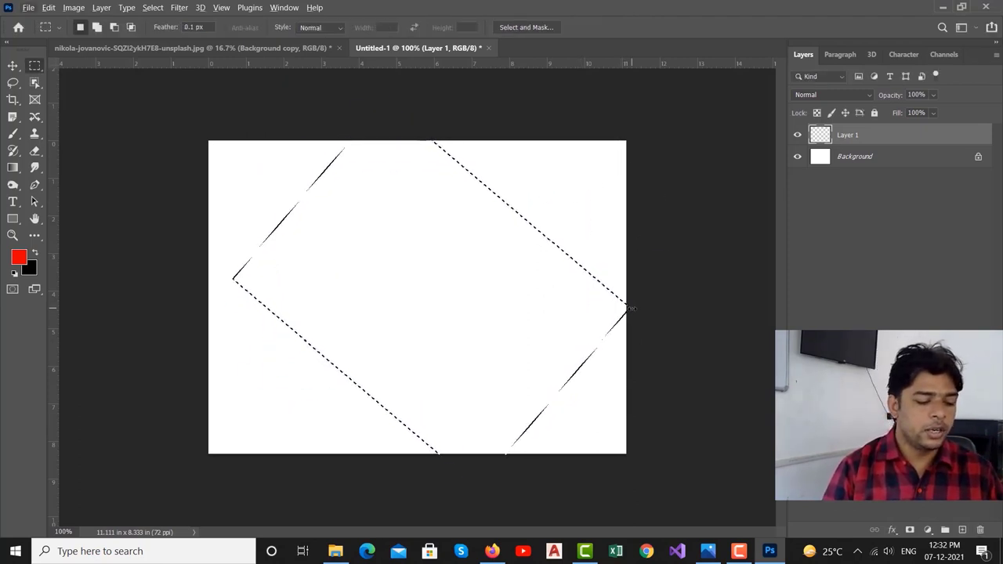
# Shrink the rotated selection to about 72% of its size
pyautogui.hotkey('ctrl', 't')
pyautogui.moveTo(632, 304); pyautogui.dragTo(520, 301)
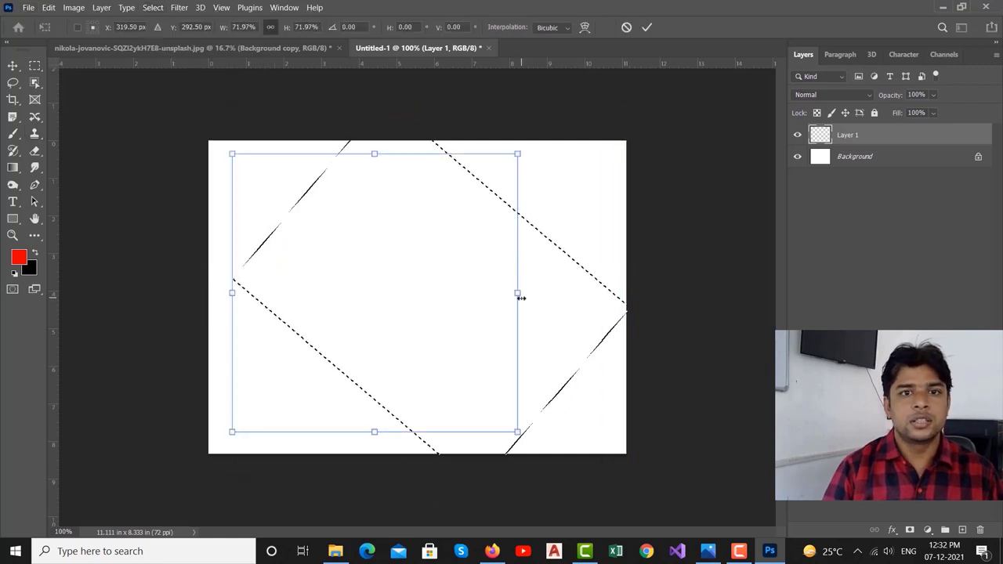
pyautogui.press('Return')
# Switch to the Move tool and enter Quick Mask mode for the selection
pyautogui.press('s')
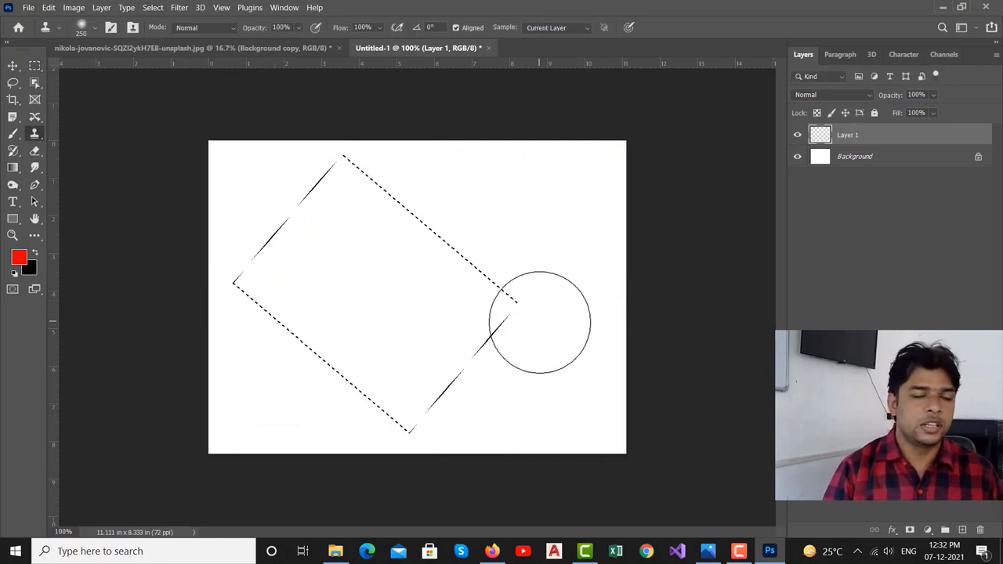
pyautogui.click(152, 8)
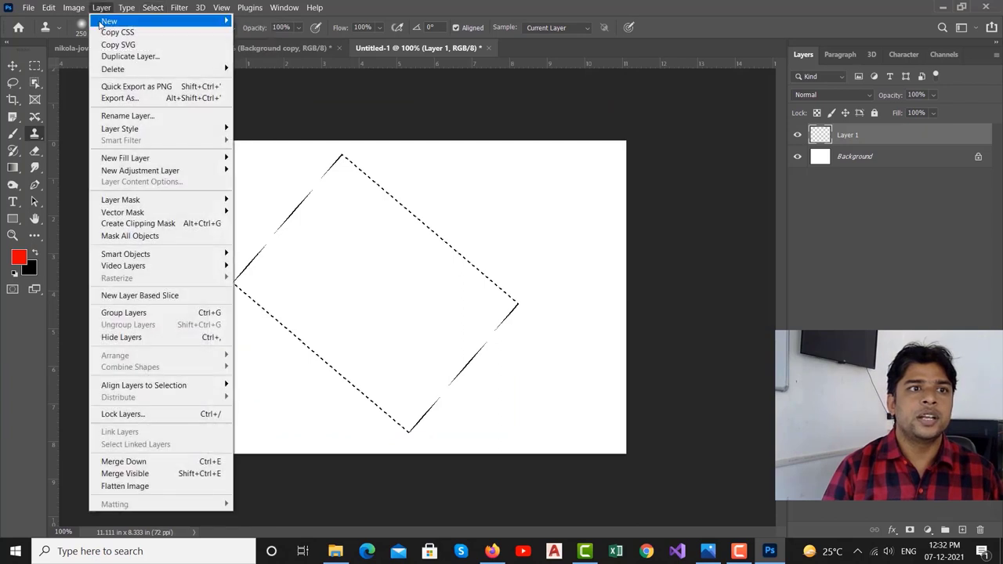
pyautogui.click(12, 66)
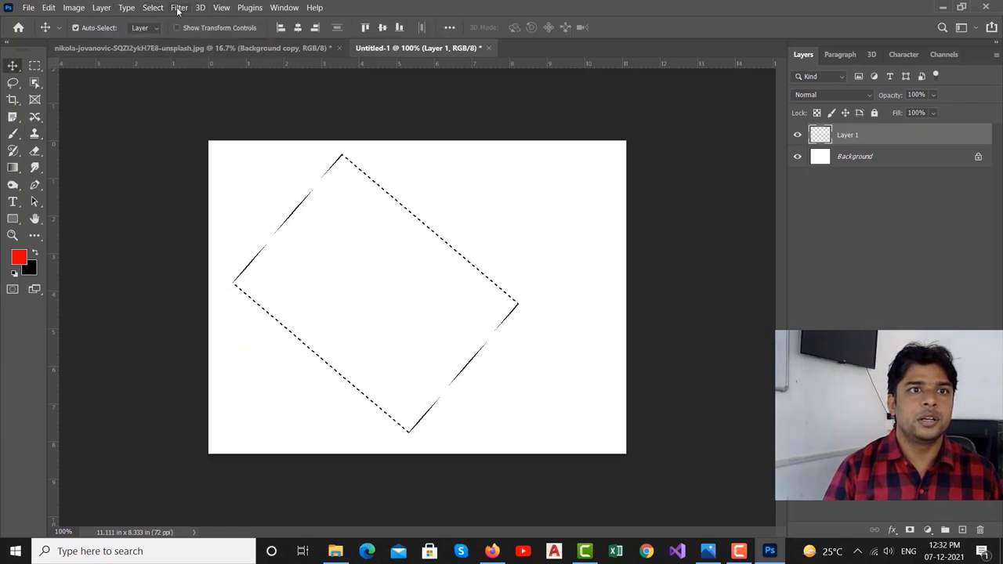
pyautogui.click(153, 8)
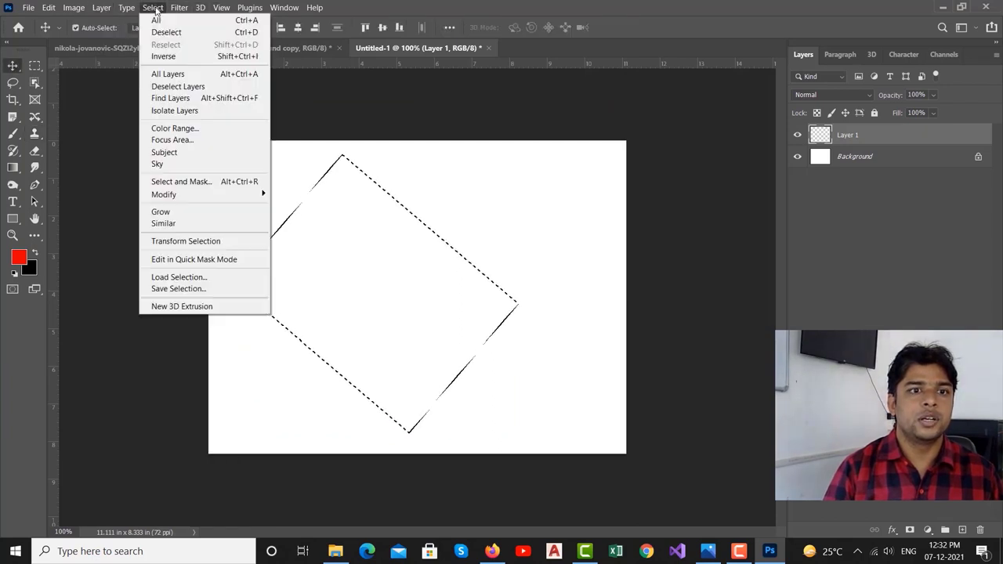
pyautogui.click(203, 260)
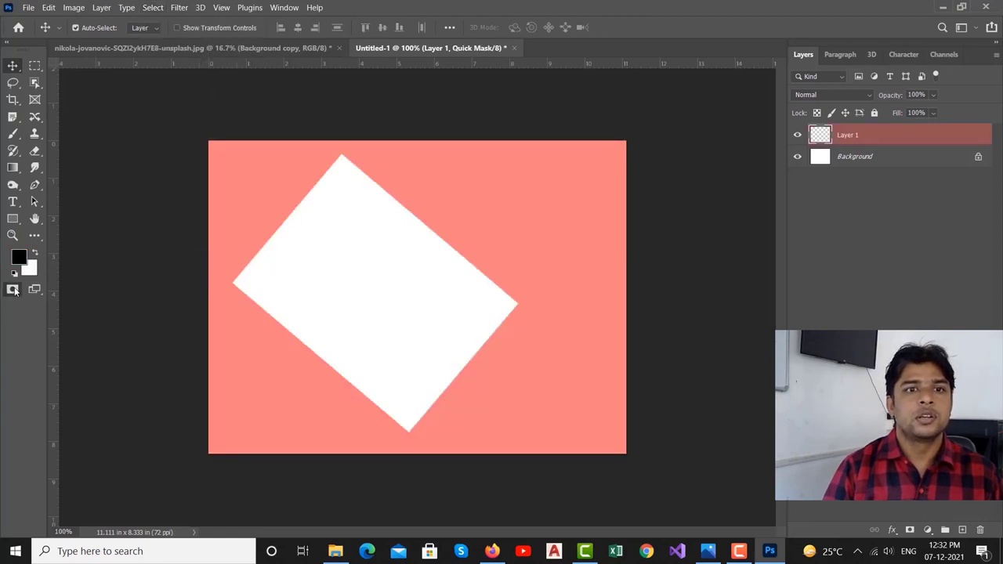
# Move the masked shape about 90 px right, then exit Quick Mask to restore the selection
pyautogui.moveTo(294, 228); pyautogui.dragTo(391, 235)
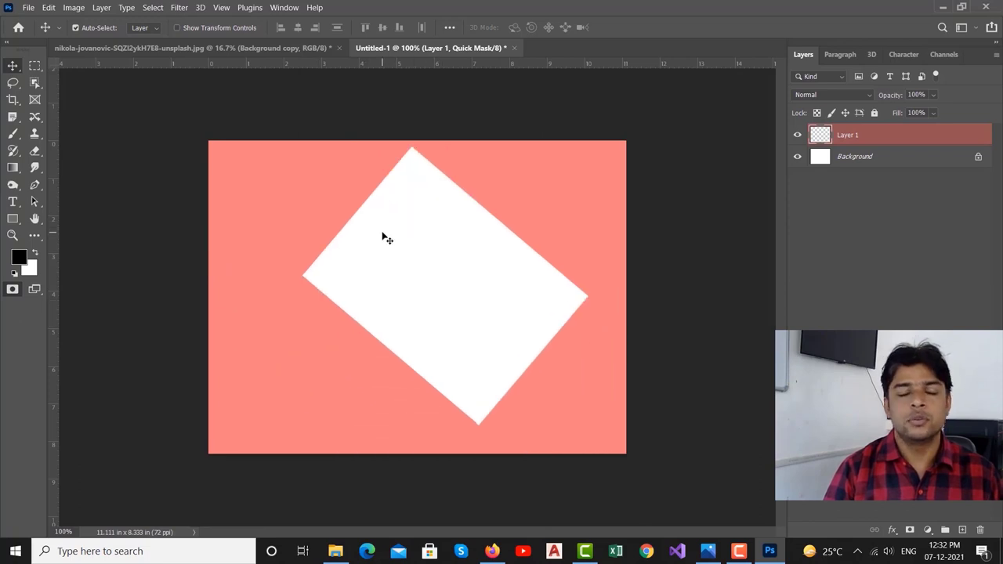
pyautogui.press('ctrl')
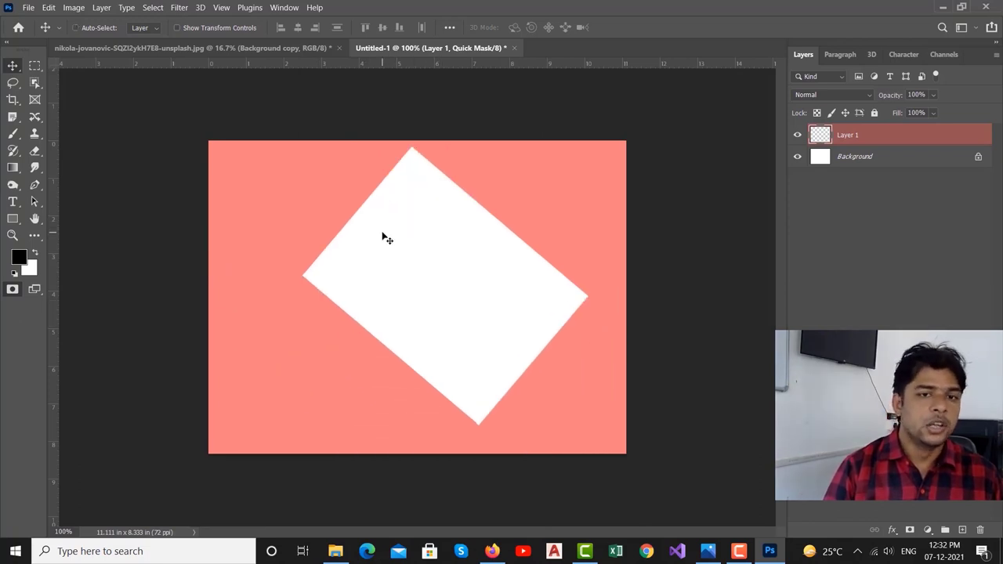
pyautogui.moveTo(398, 247); pyautogui.dragTo(394, 261)
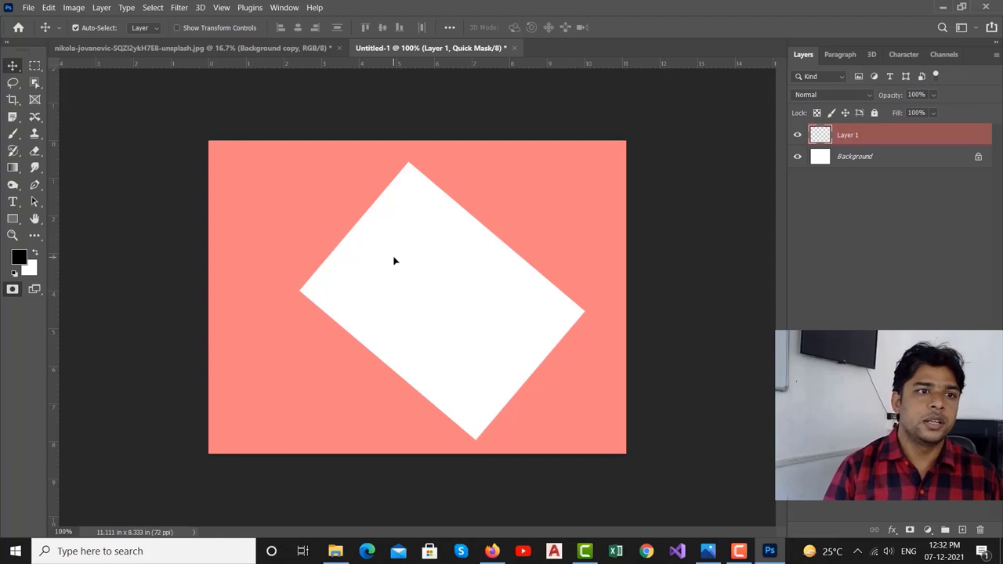
pyautogui.click(154, 7)
pyautogui.click(12, 289)
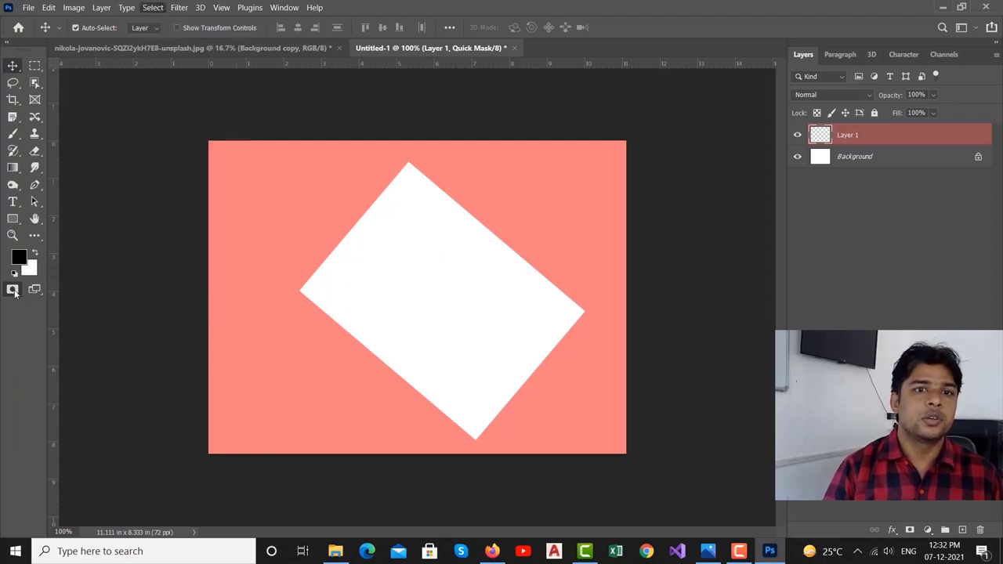
# Save the selection as a new channel in a new document
pyautogui.click(153, 7)
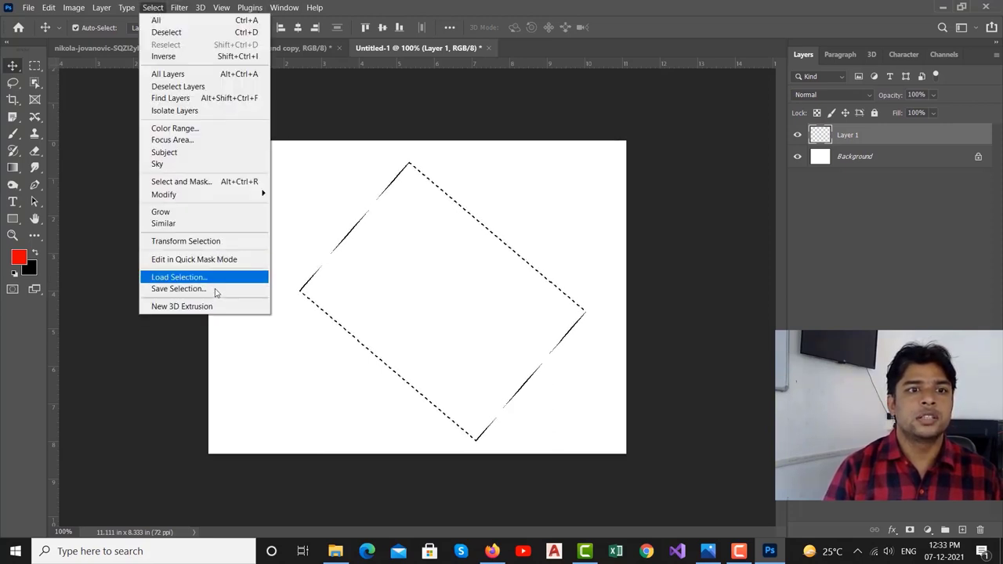
pyautogui.click(217, 289)
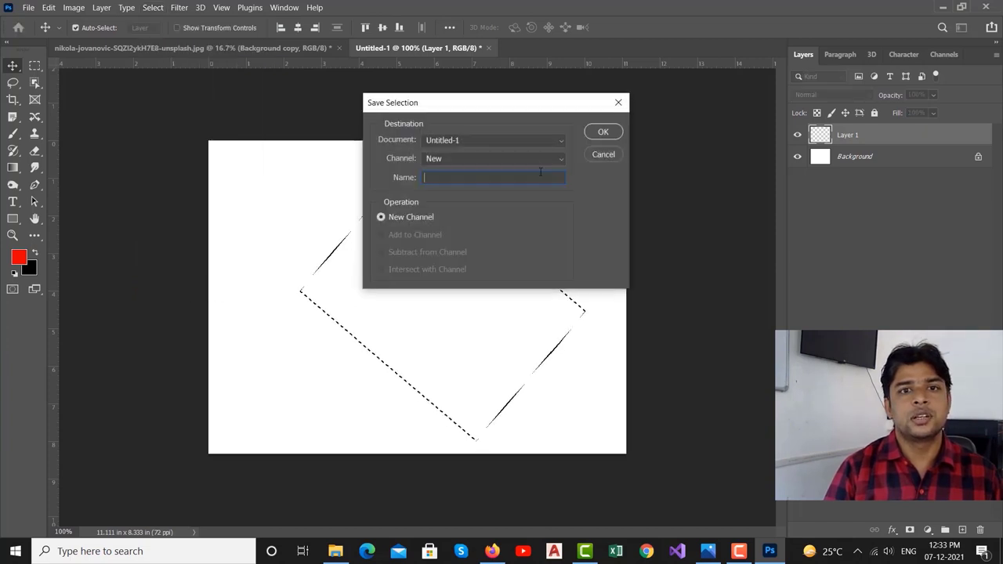
pyautogui.click(492, 139)
pyautogui.click(490, 143)
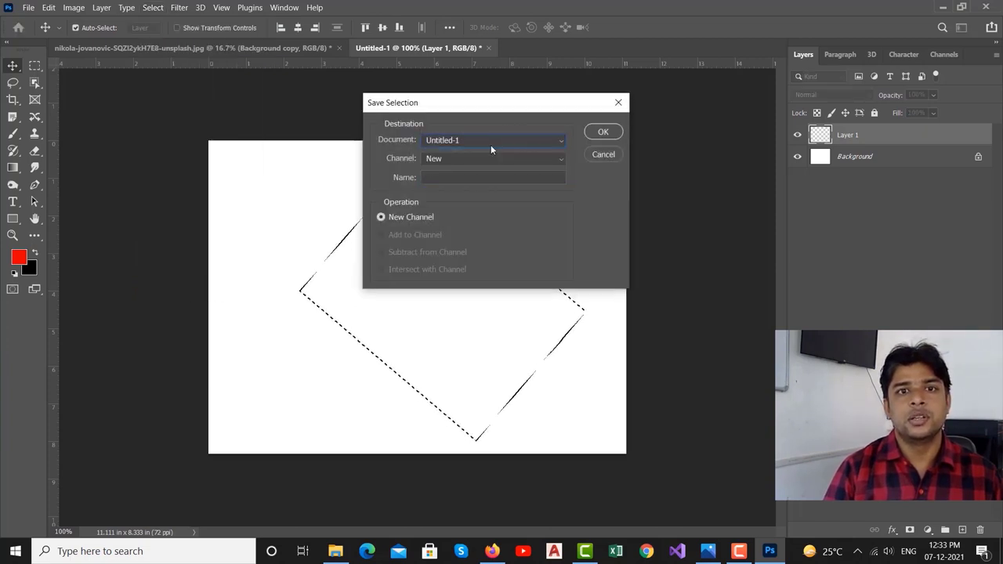
pyautogui.click(484, 163)
pyautogui.click(483, 142)
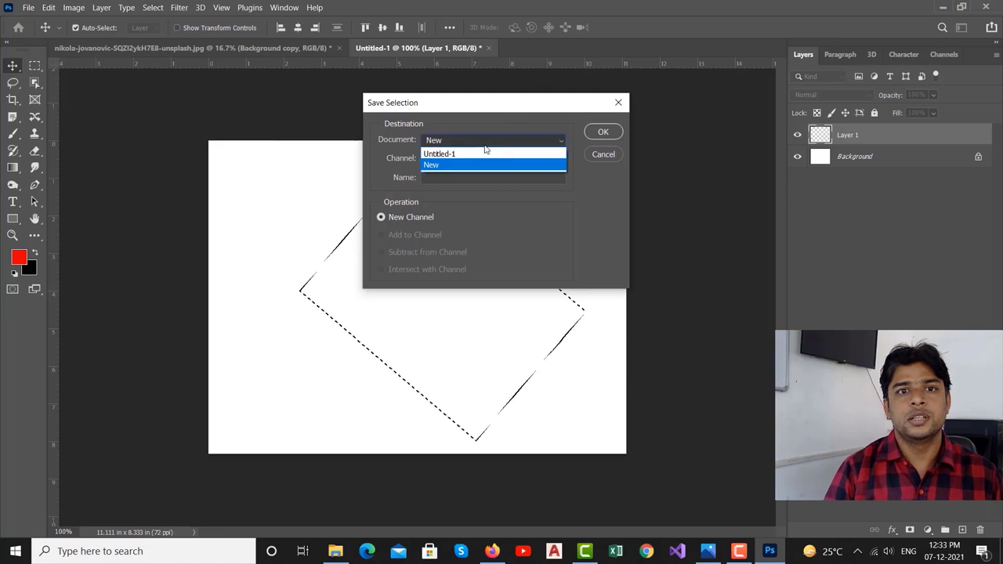
pyautogui.click(482, 164)
pyautogui.click(481, 160)
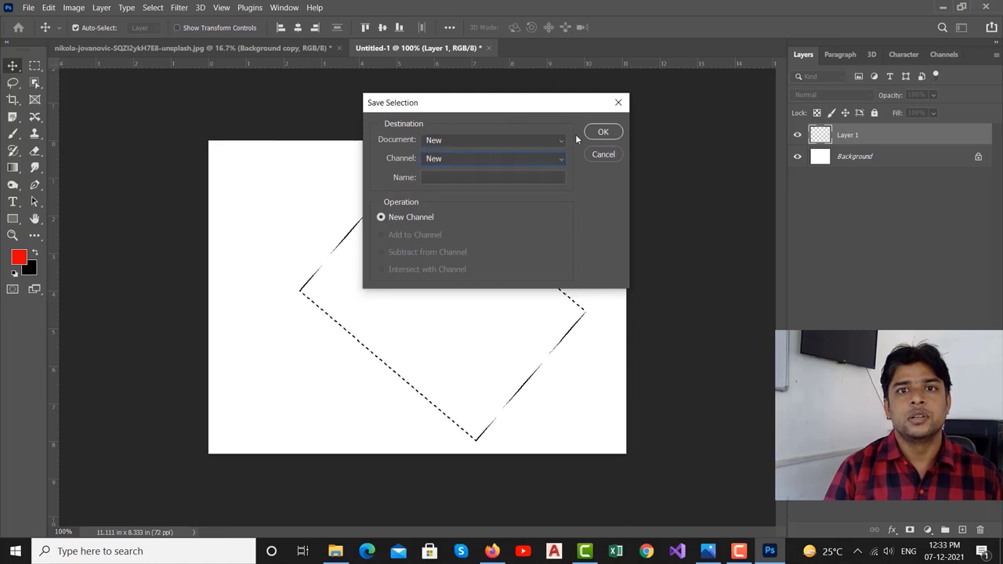
pyautogui.click(602, 132)
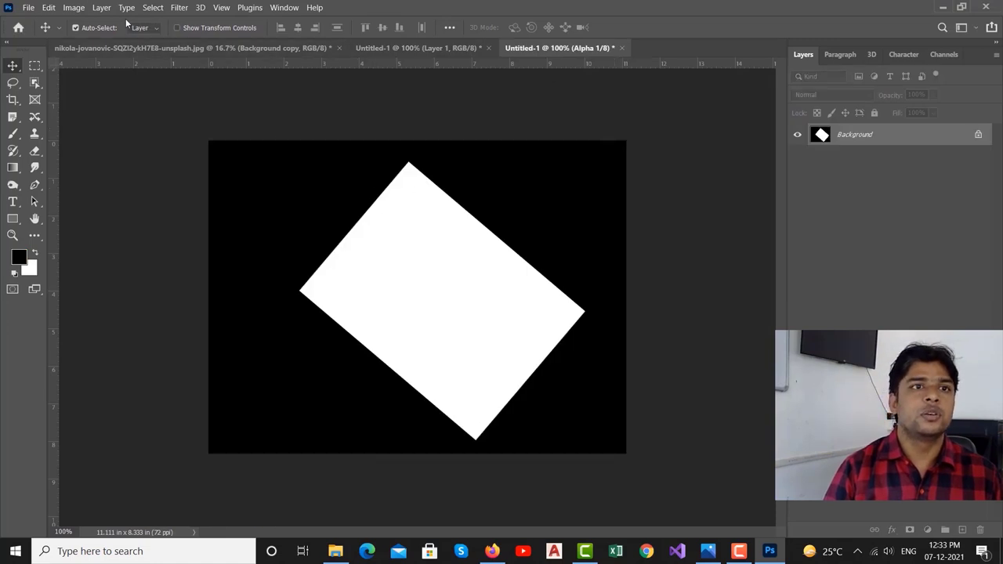
# Load the saved selection back from channel Alpha 1
pyautogui.click(102, 7)
pyautogui.click(152, 8)
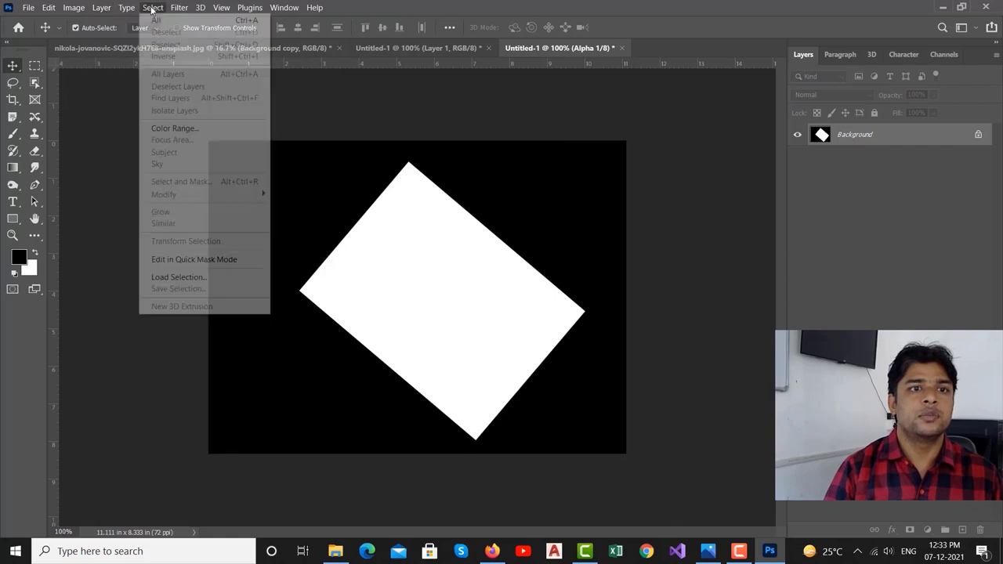
pyautogui.click(184, 277)
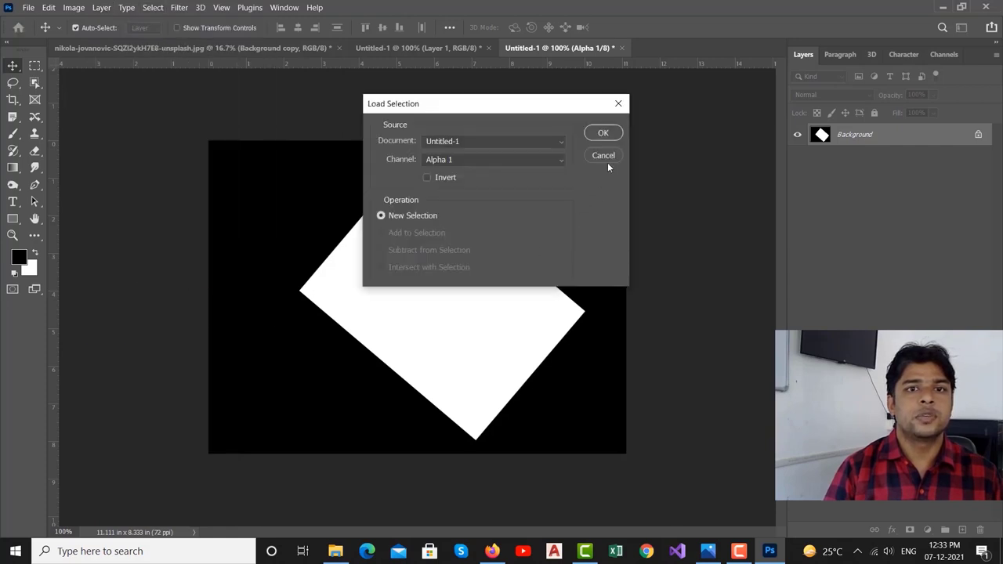
pyautogui.click(506, 162)
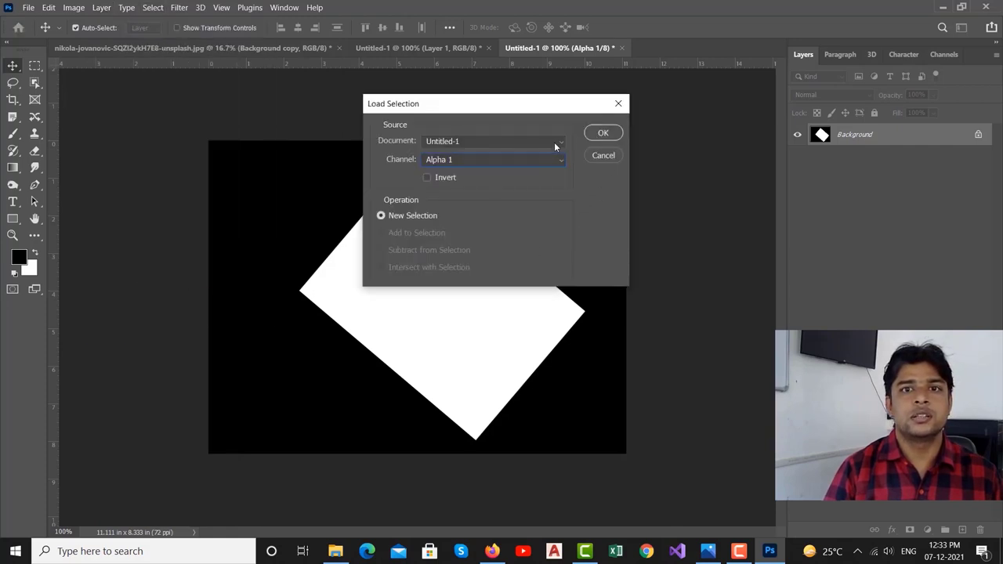
pyautogui.click(602, 133)
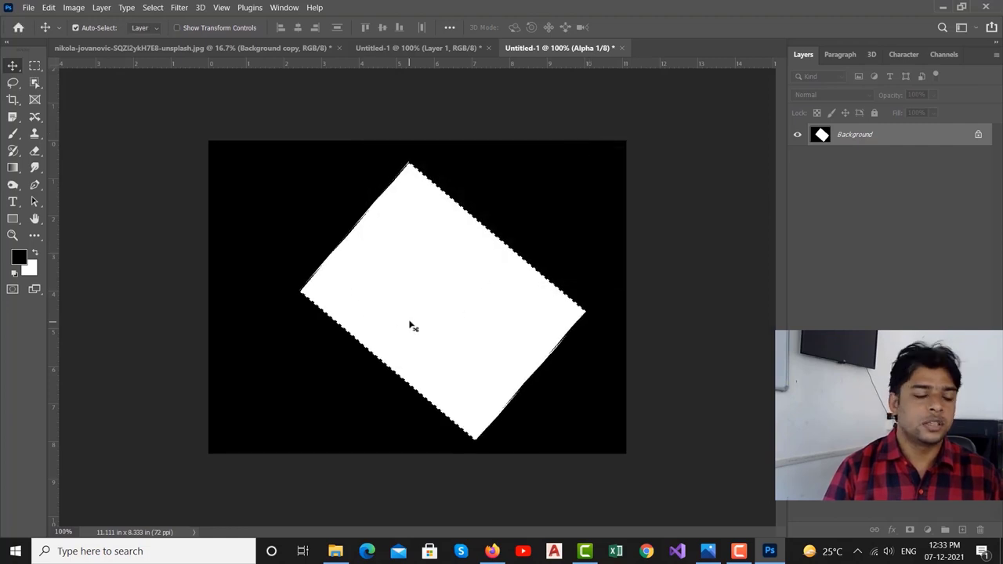
# Deselect with Ctrl+D to clear the selection around the white shape
pyautogui.click(152, 8)
pyautogui.click(505, 323)
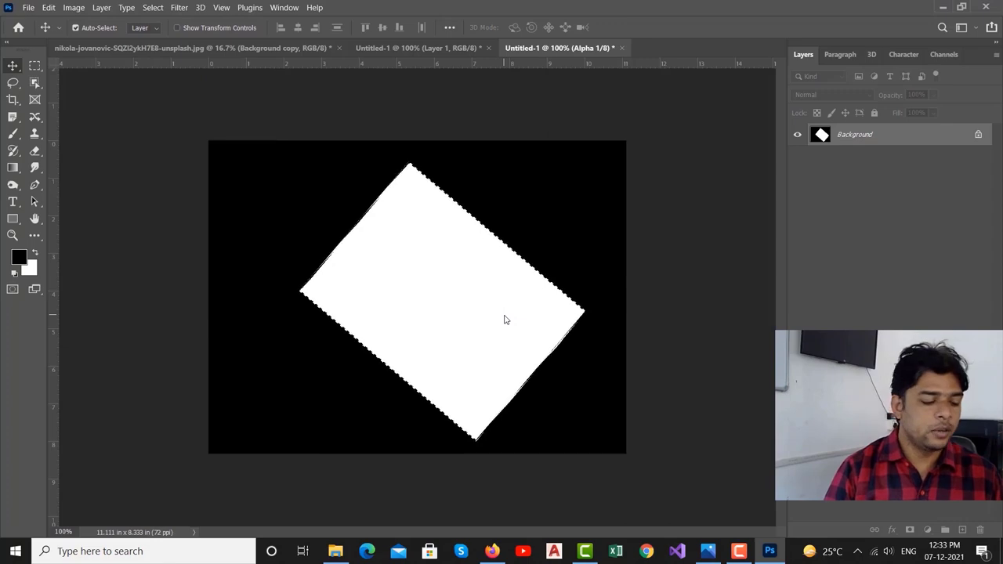
pyautogui.hotkey('ctrl', 'd')
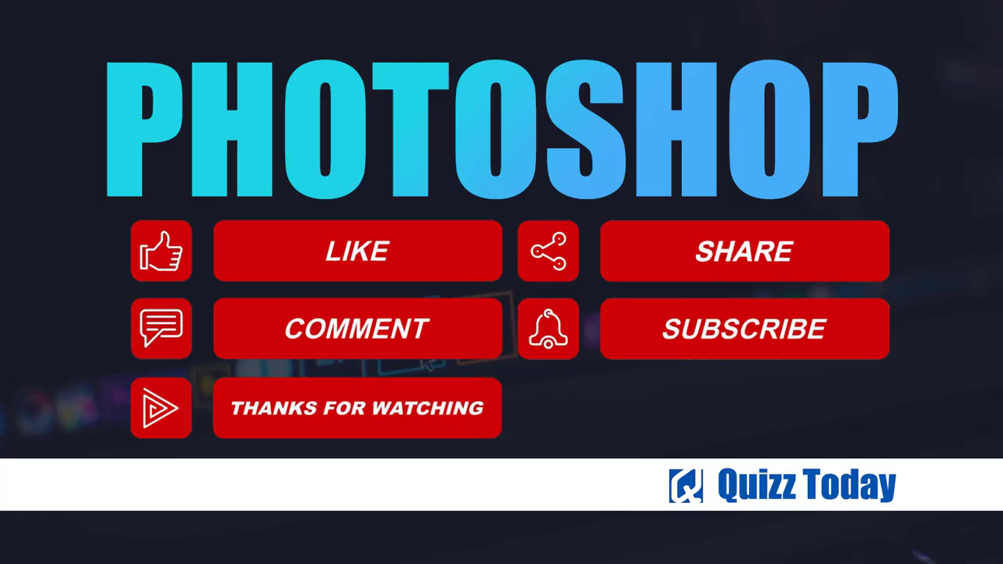